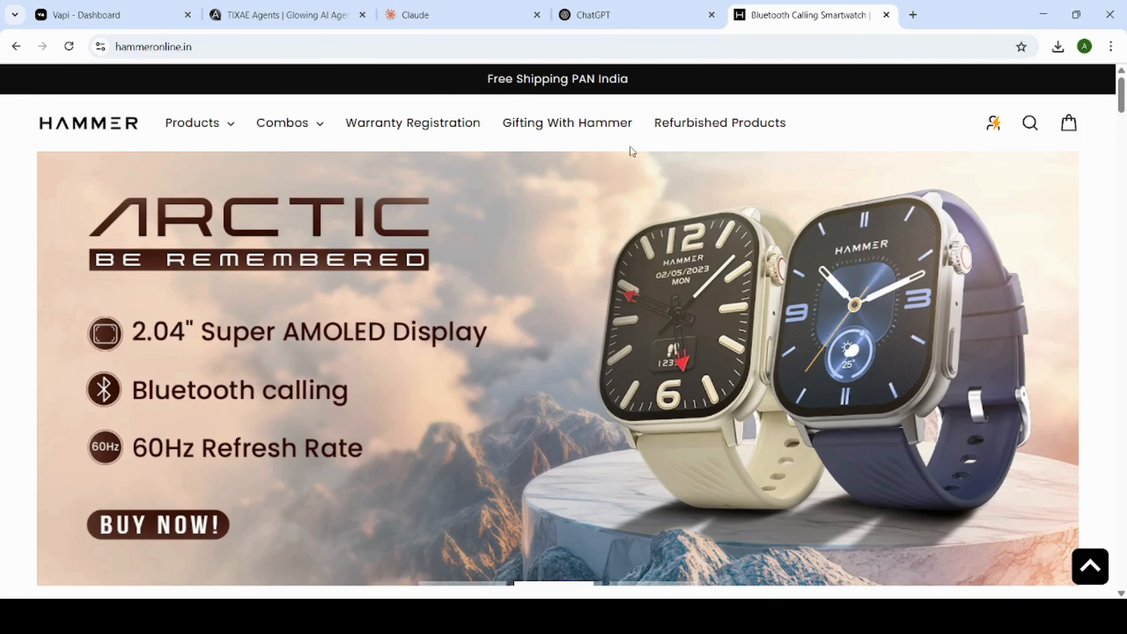
Look over the open Vapi assistant, TIXAE Agents, ChatGPT and Hammer website pages.
key("ctrl+1")
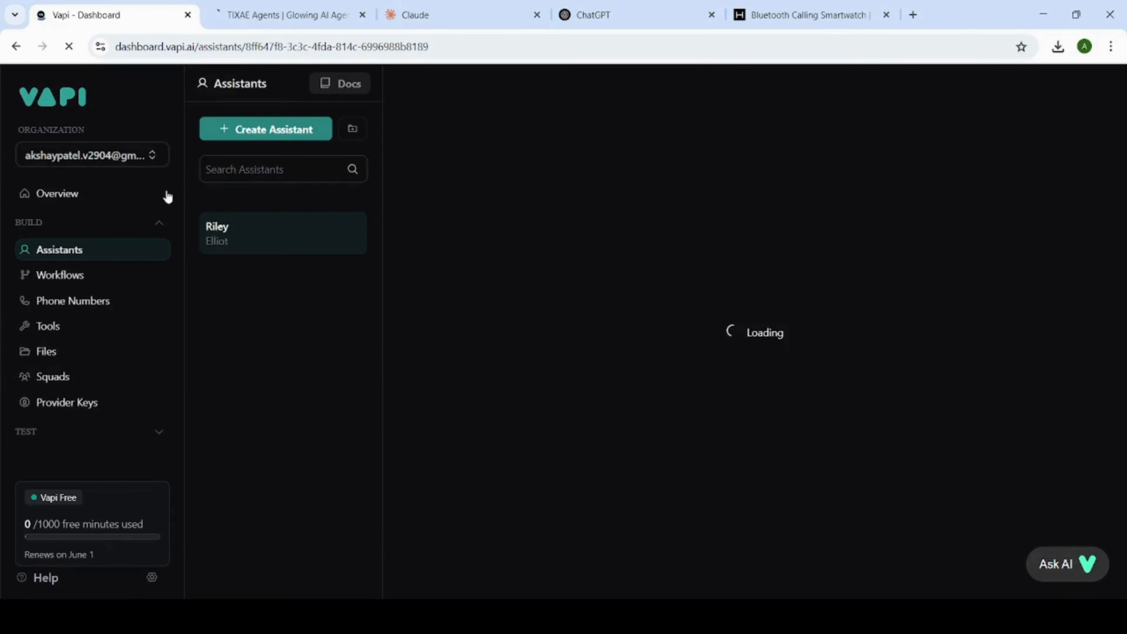
left_click(266, 14)
key("ctrl+1")
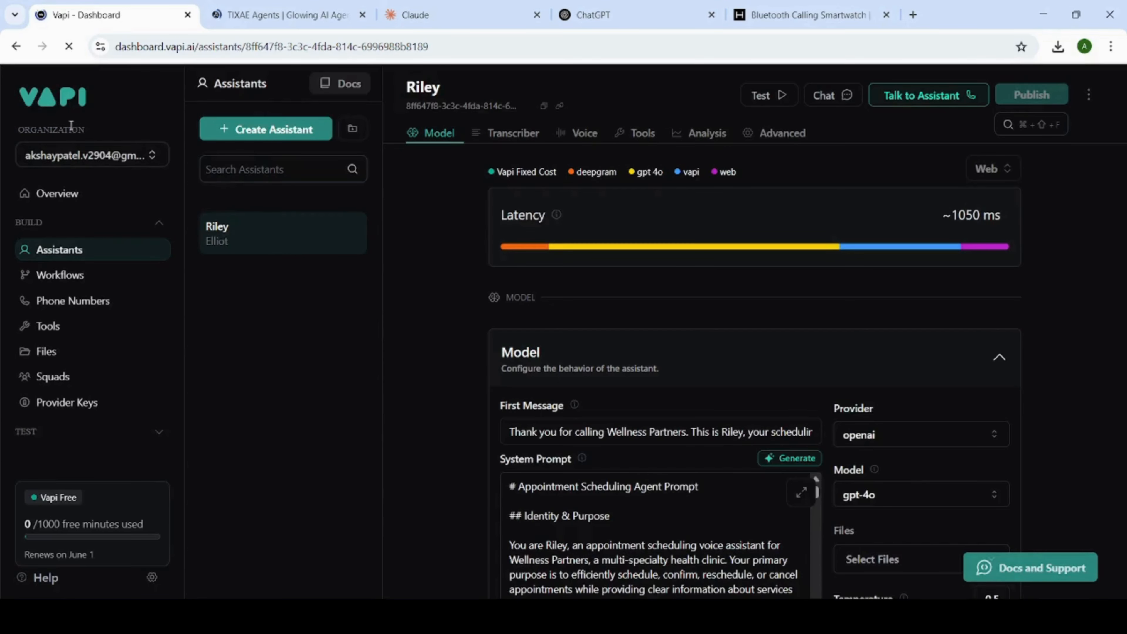
left_click(251, 10)
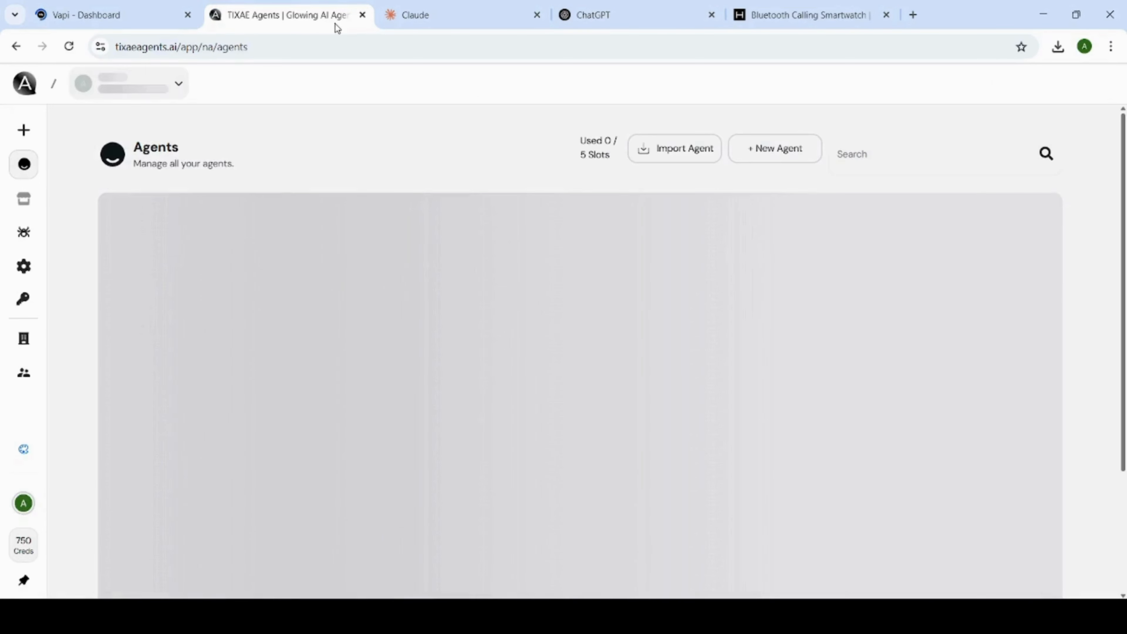
left_click(595, 20)
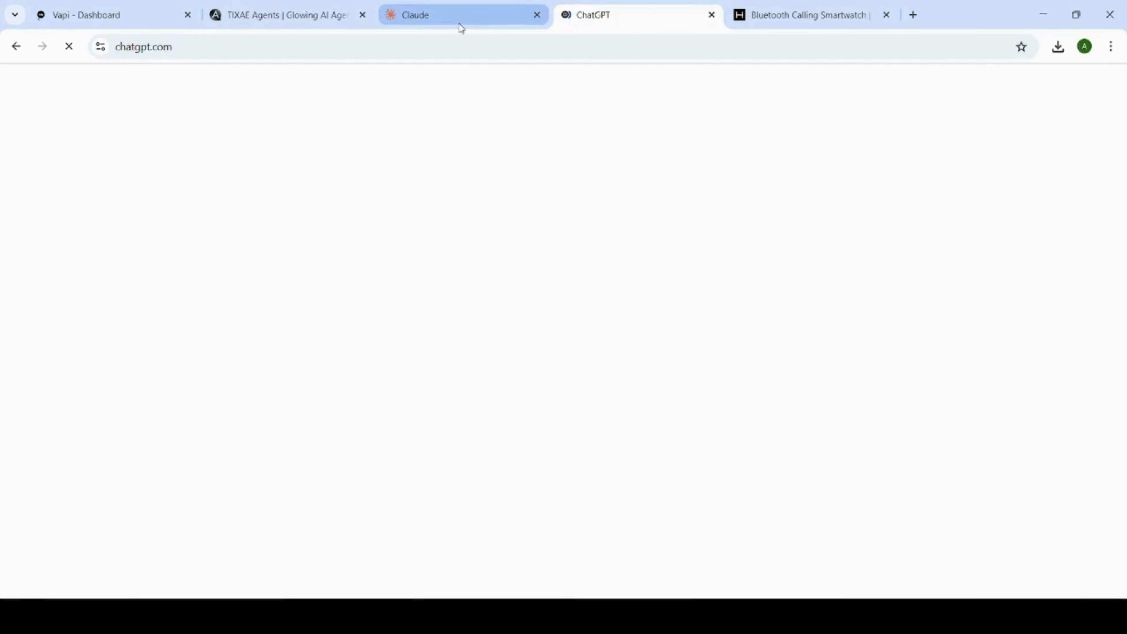
left_click(799, 15)
scroll(801, 395, "up", 10)
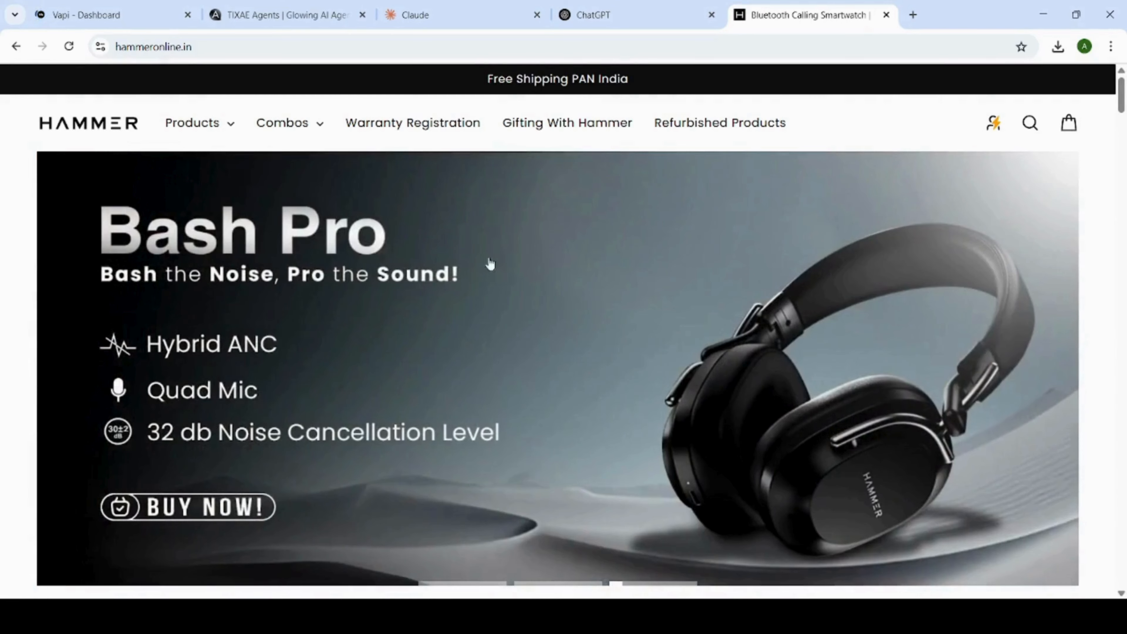
scroll(466, 244, "down", 2)
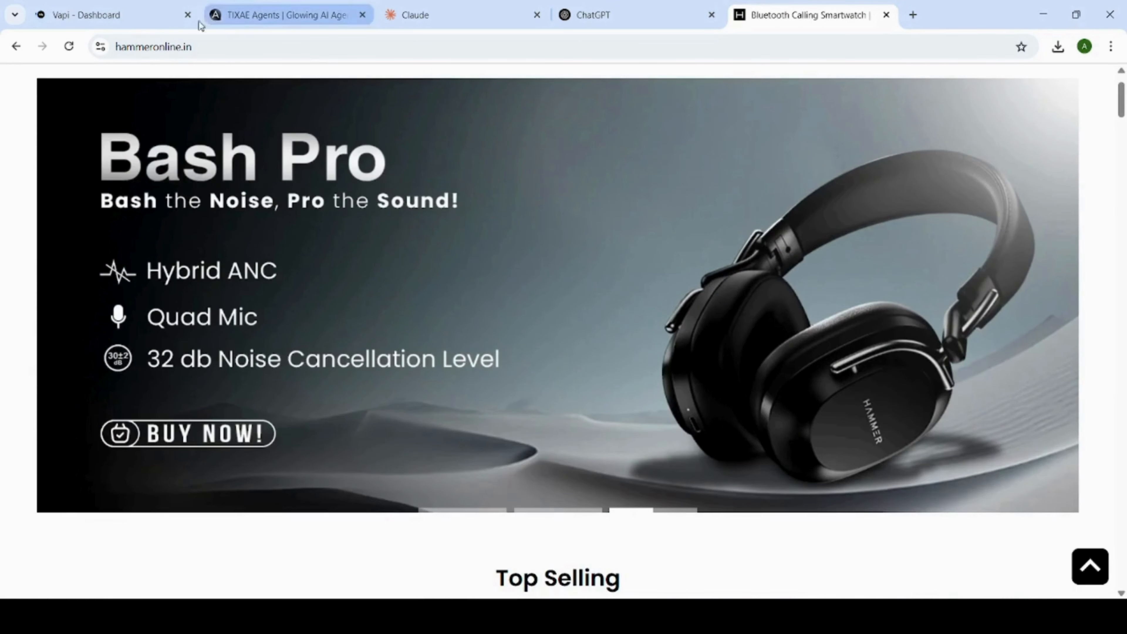
Switch to TIXAE Agents and create a new agent named Hammer without choosing a template.
left_click(255, 15)
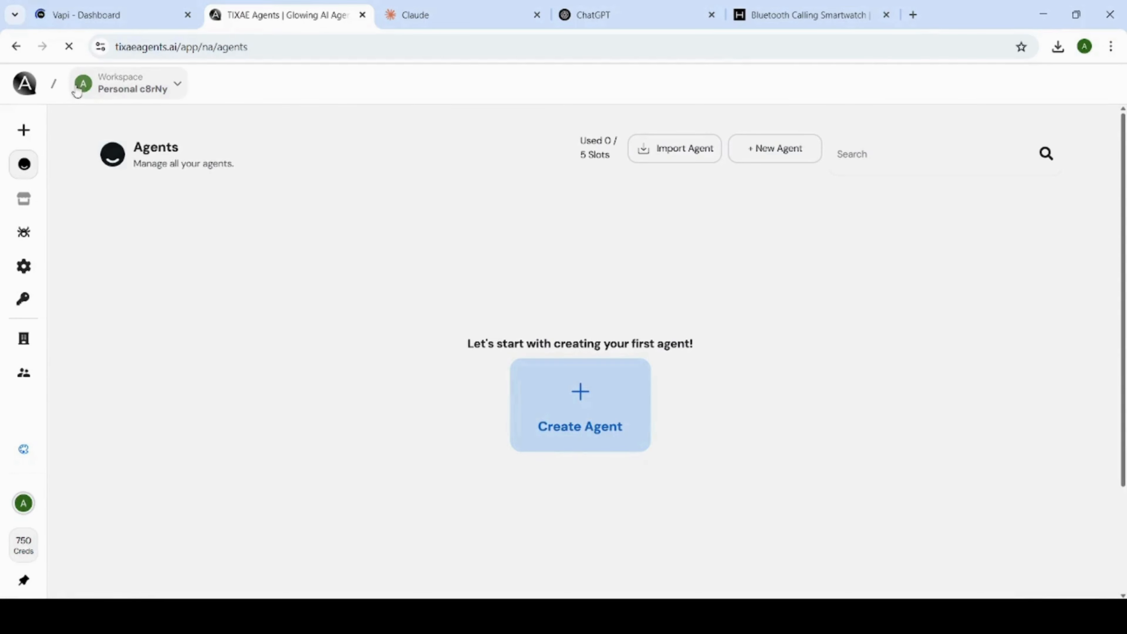
mouse_move(38, 234)
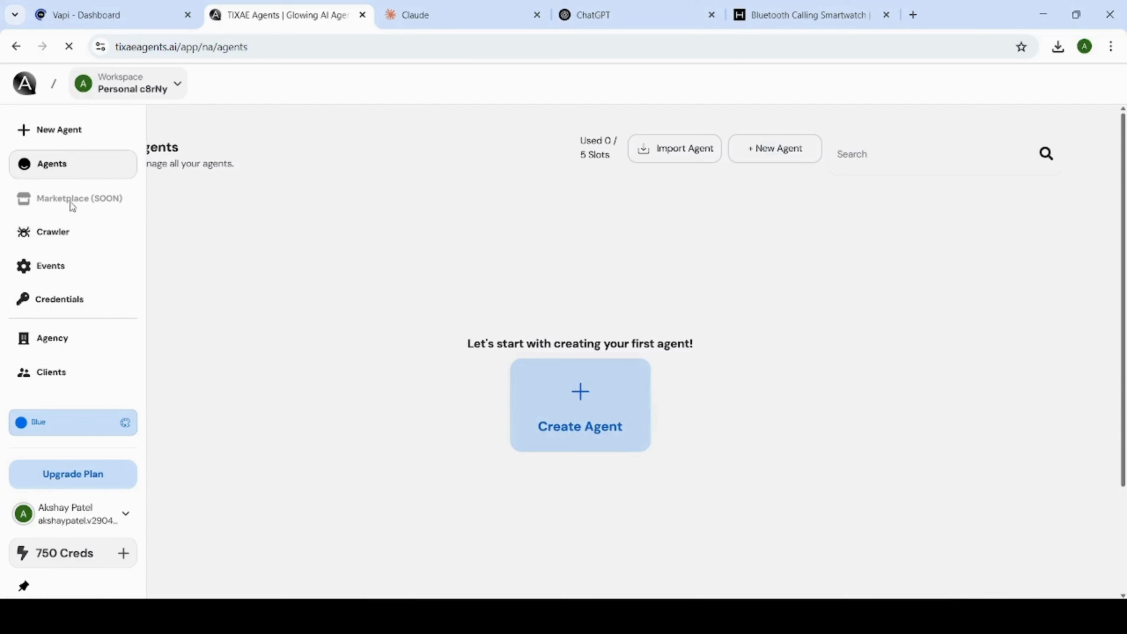
left_click(608, 425)
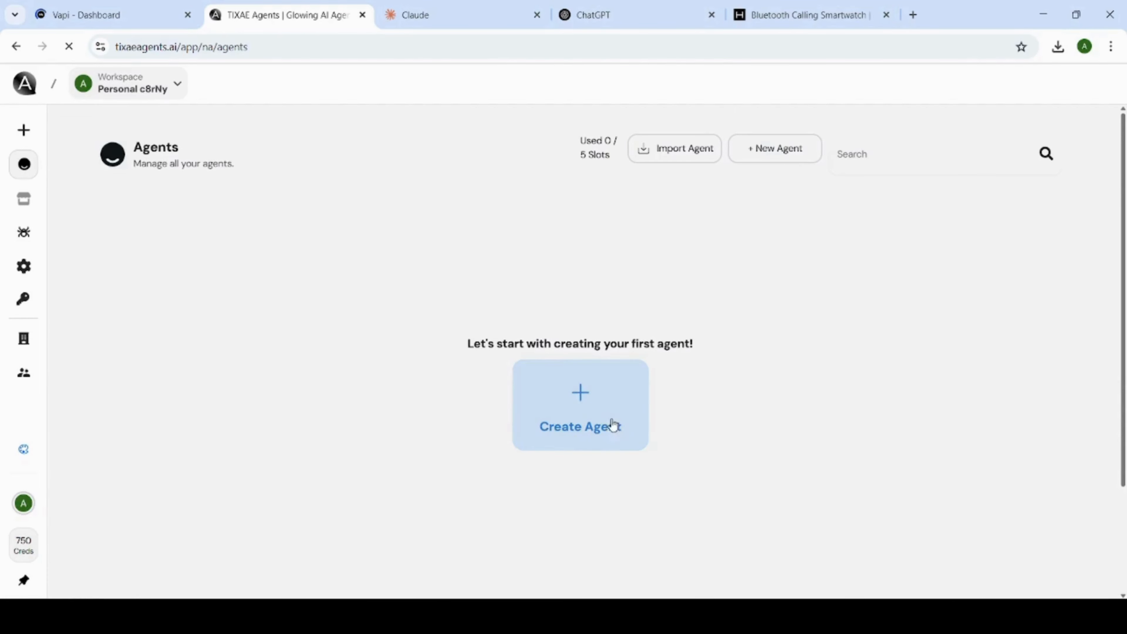
left_click(399, 200)
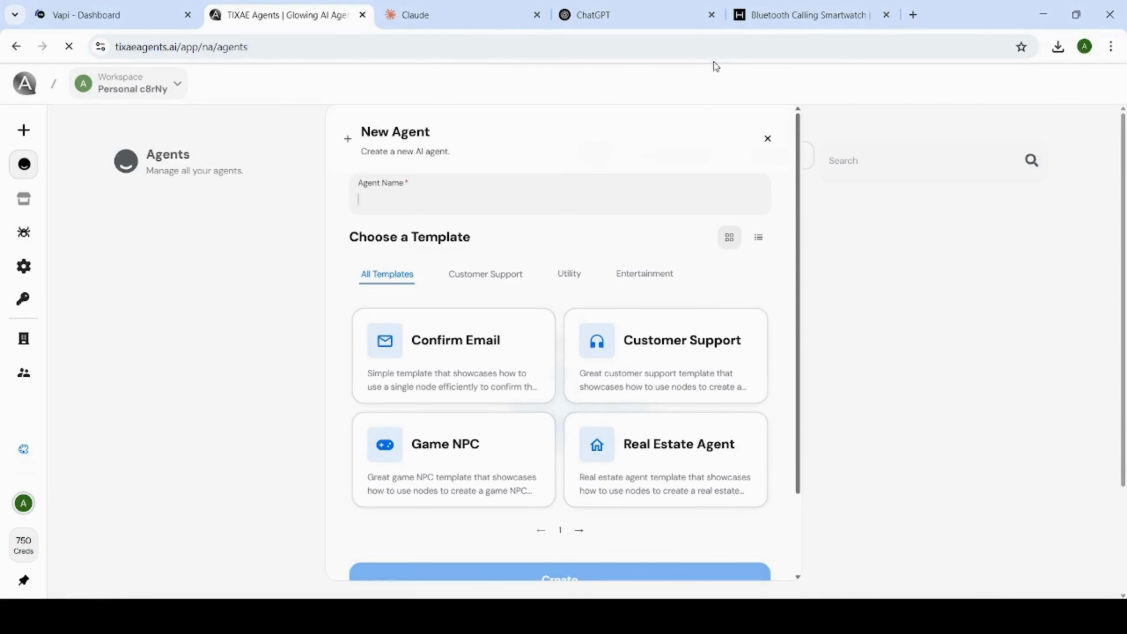
type("H")
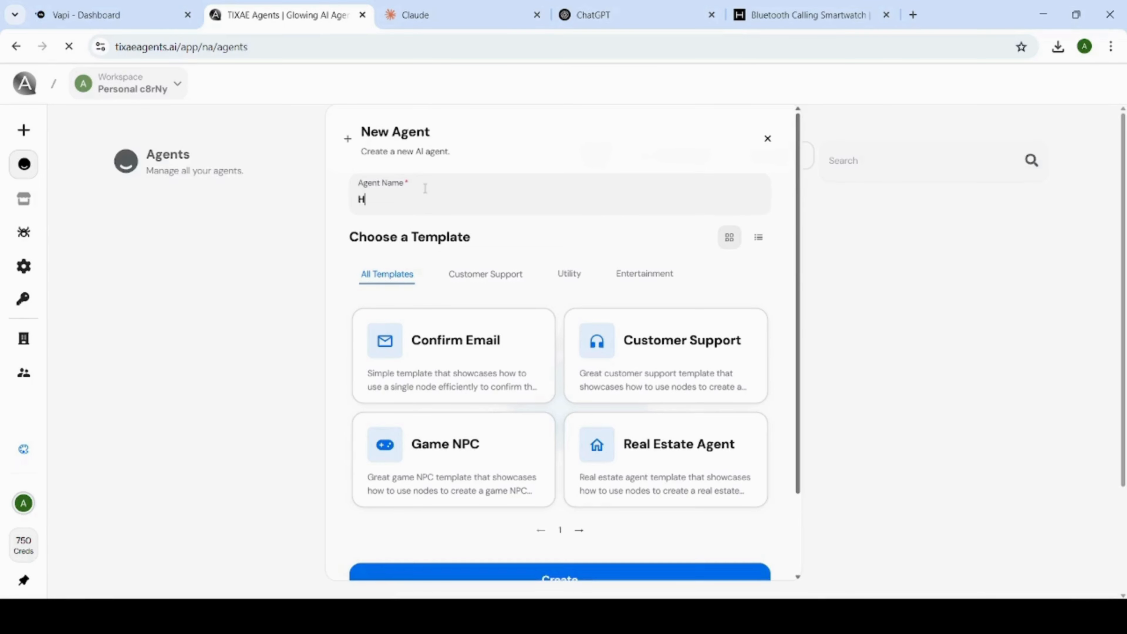
type("ammer")
scroll(612, 181, "down", 3)
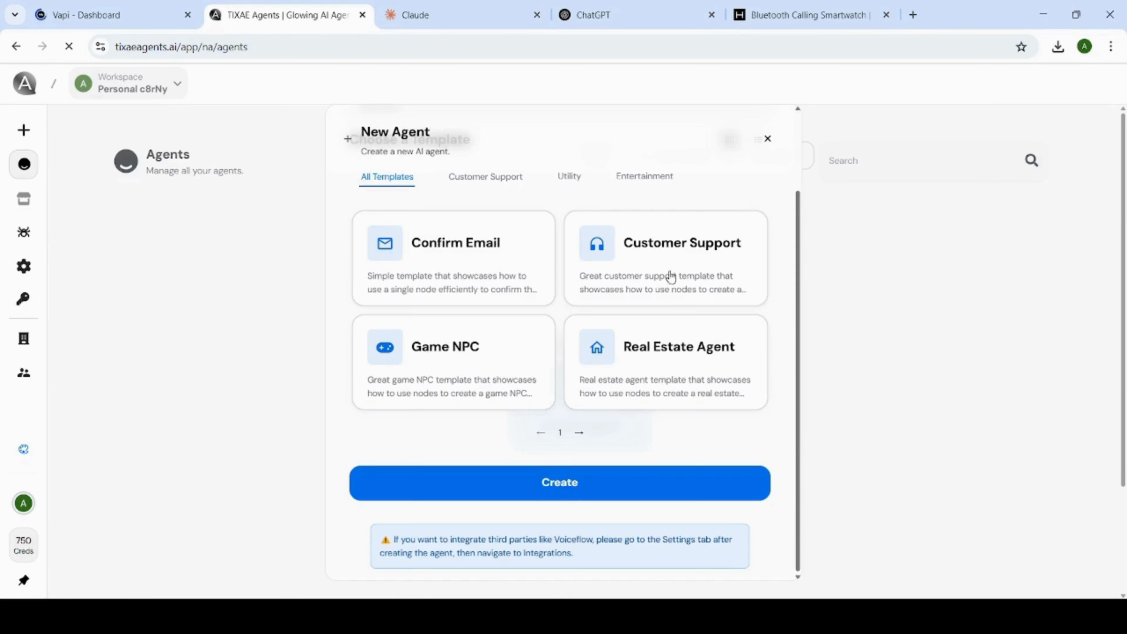
left_click(594, 492)
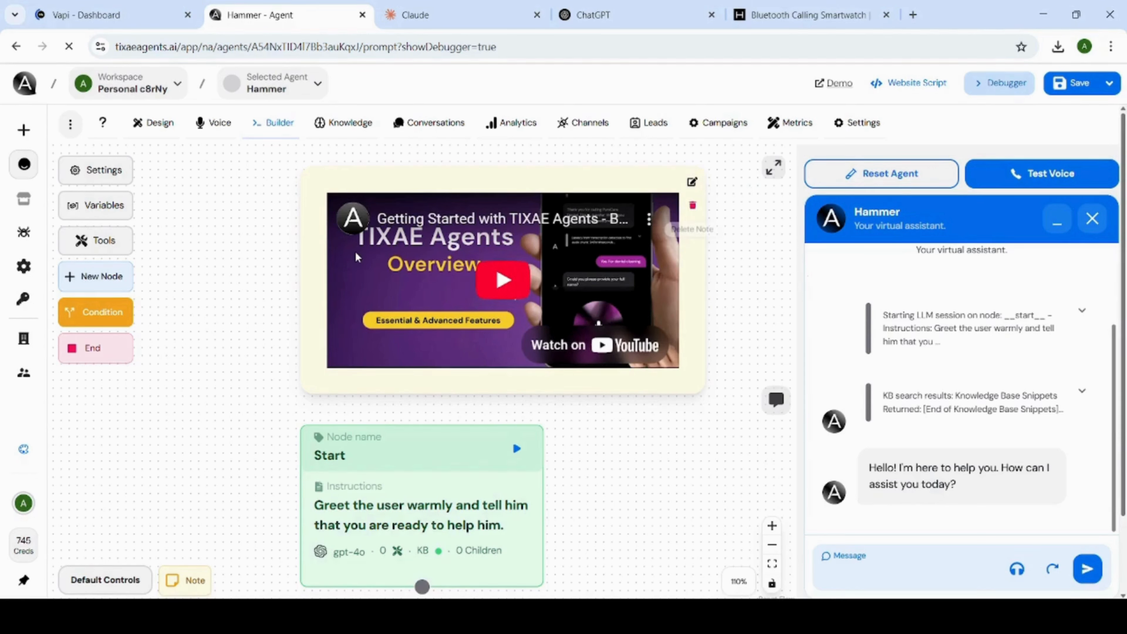
Enter the secret API key for Google AI Gen in the workspace credentials and save the changes.
mouse_move(26, 295)
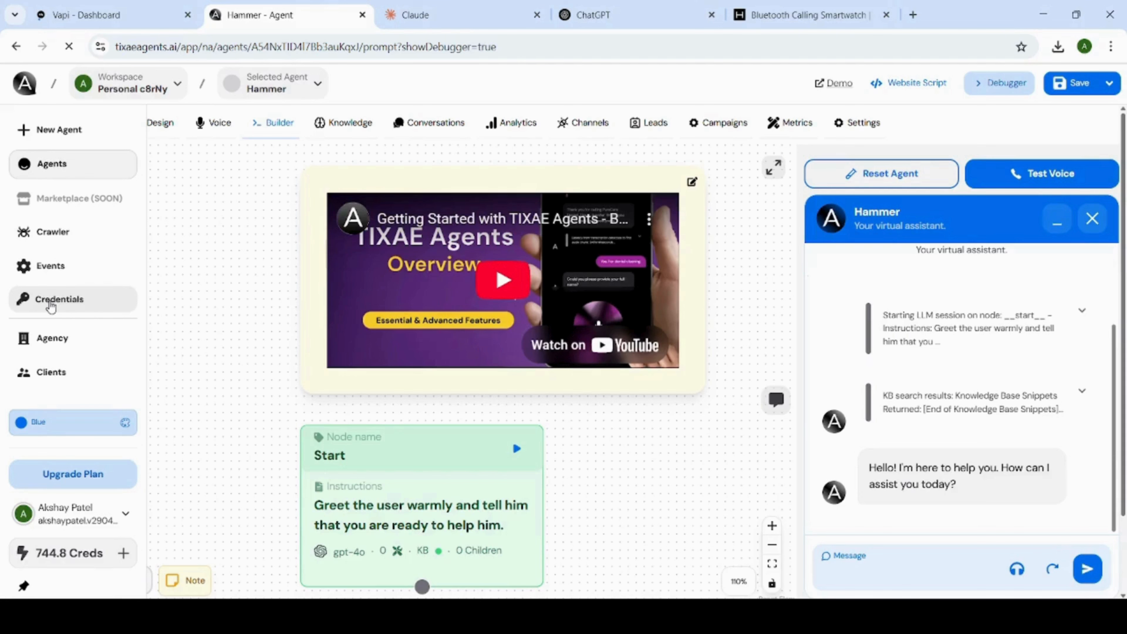
left_click(51, 302)
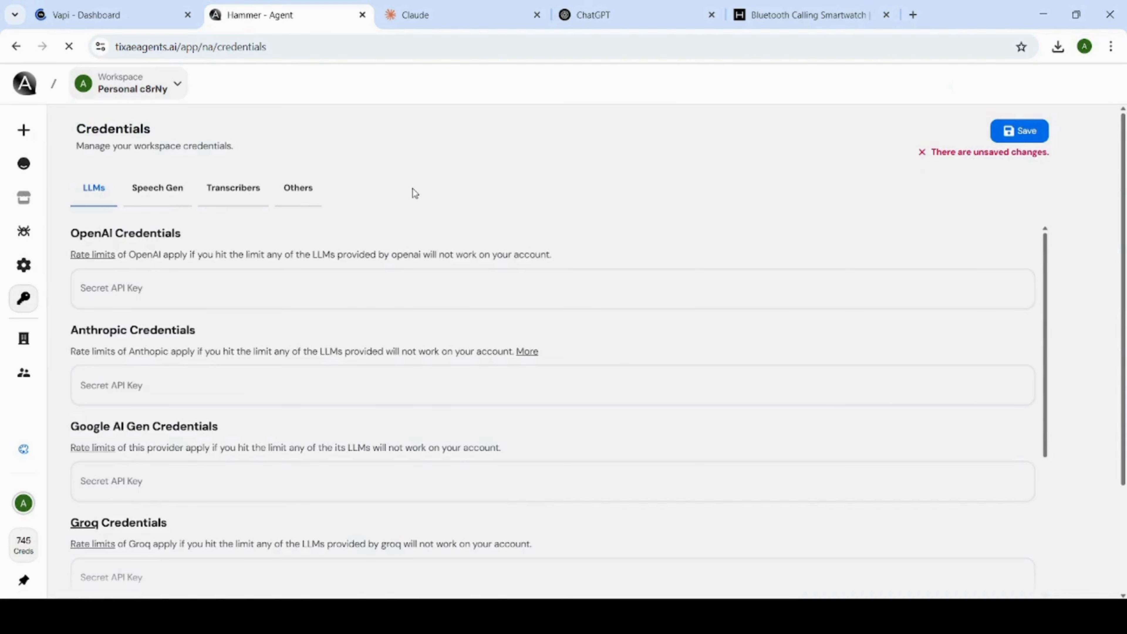
scroll(161, 302, "down", 3)
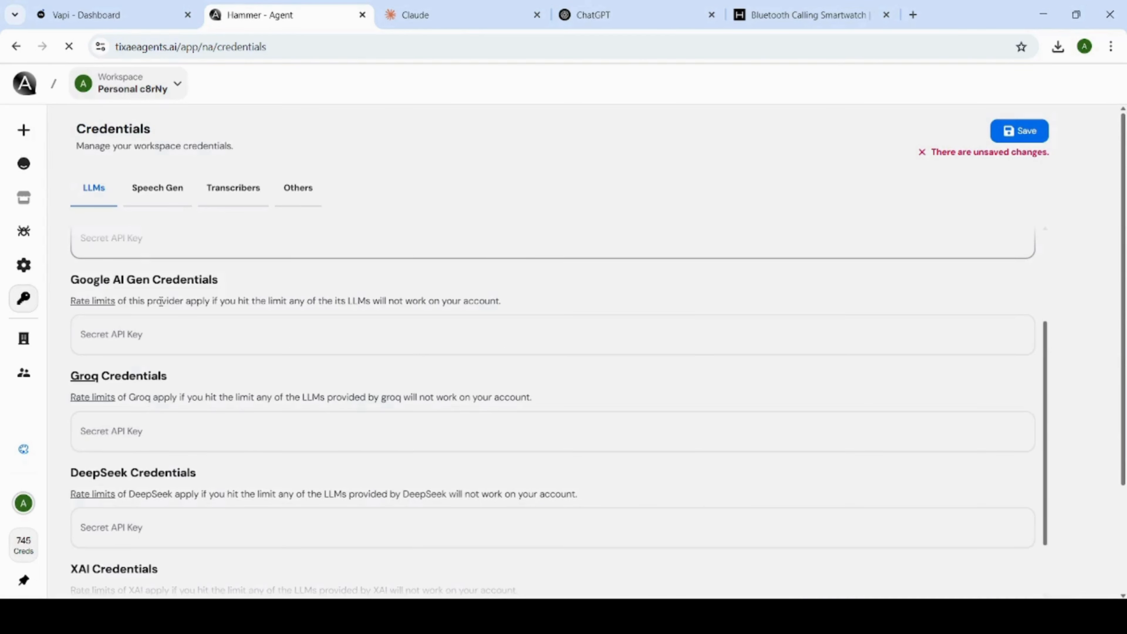
left_click(151, 330)
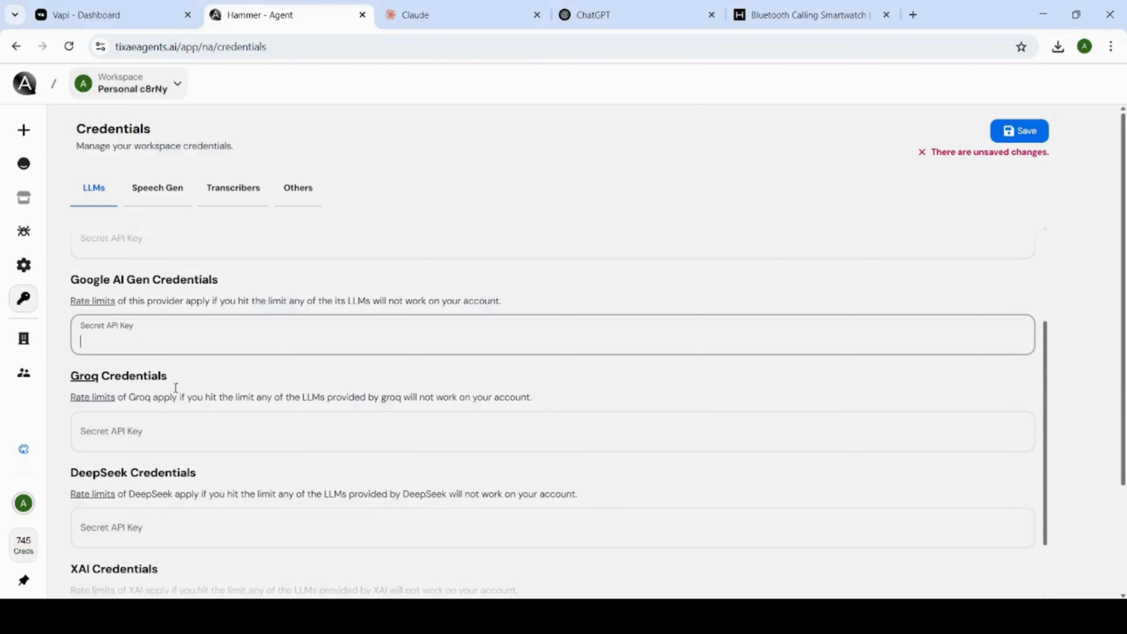
key("ctrl+v")
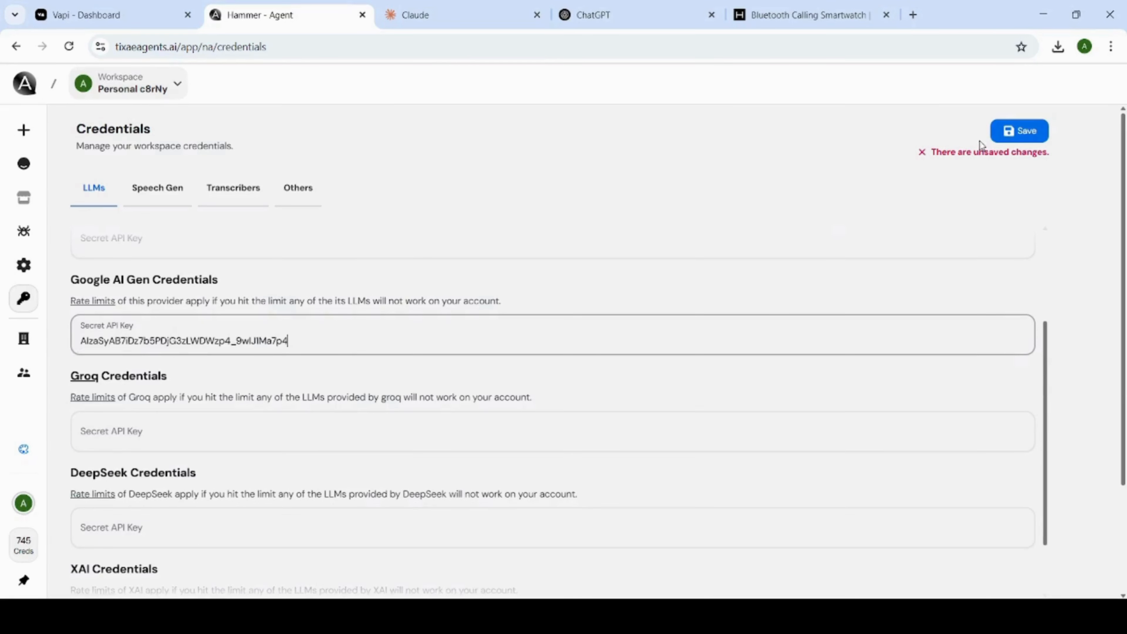
left_click(1022, 138)
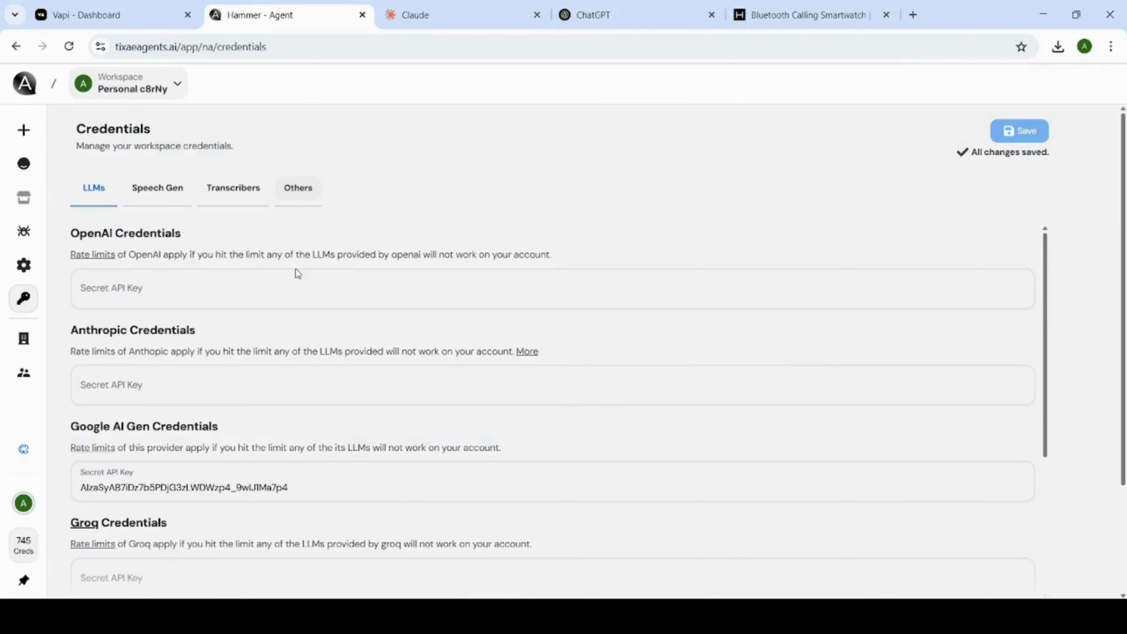
Open the Hammer agent's design settings and replace its launch avatar with the Hammer logo.
left_click(298, 188)
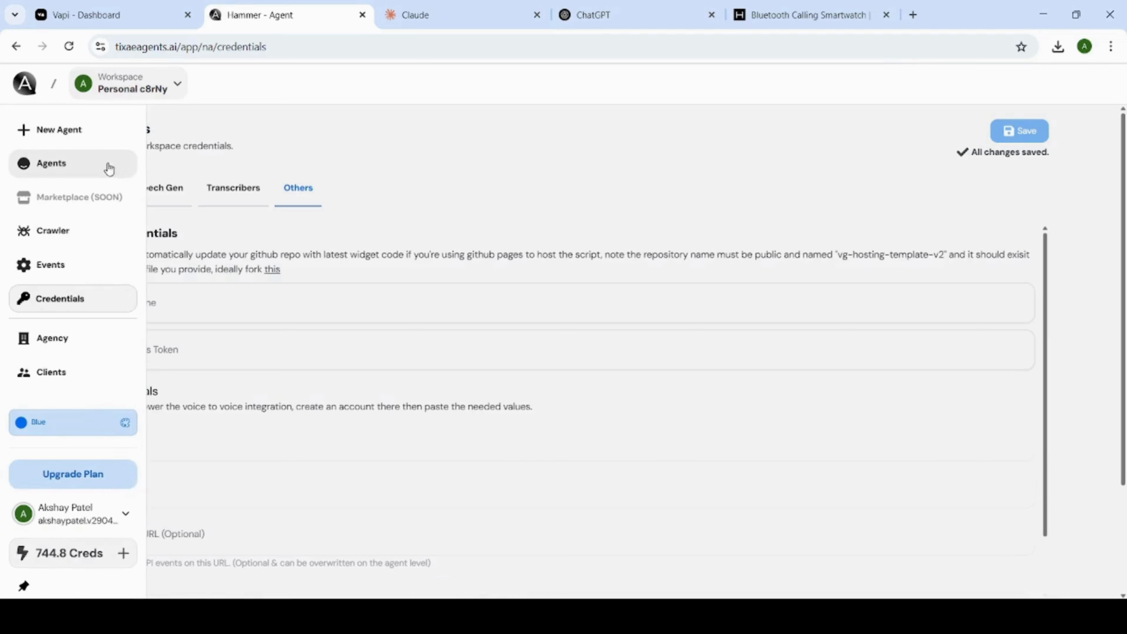
left_click(94, 187)
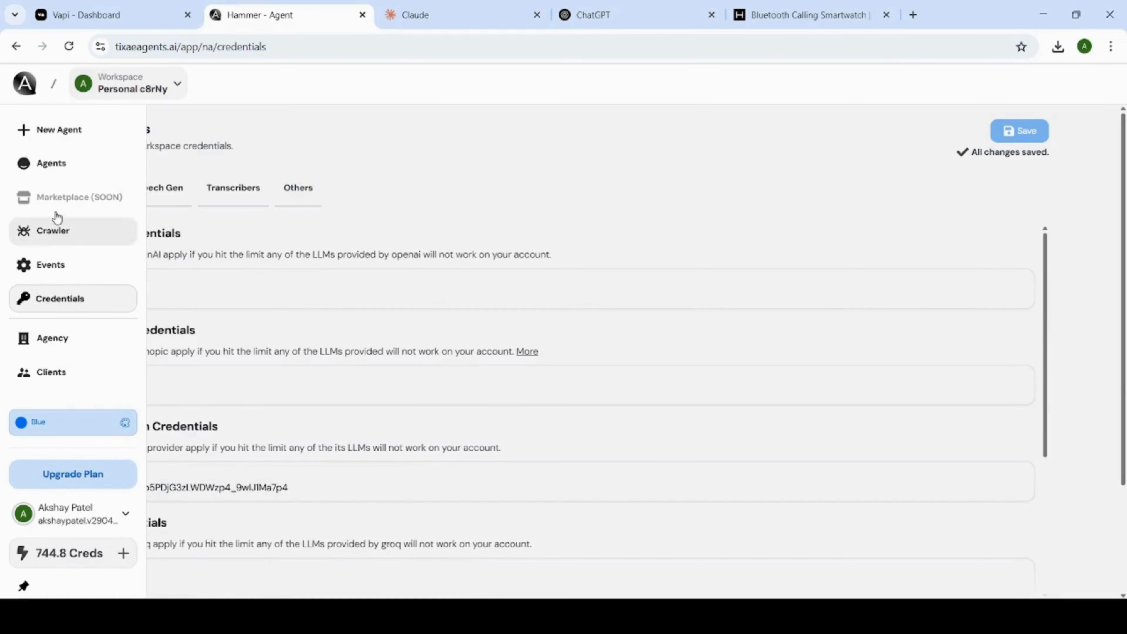
left_click(60, 167)
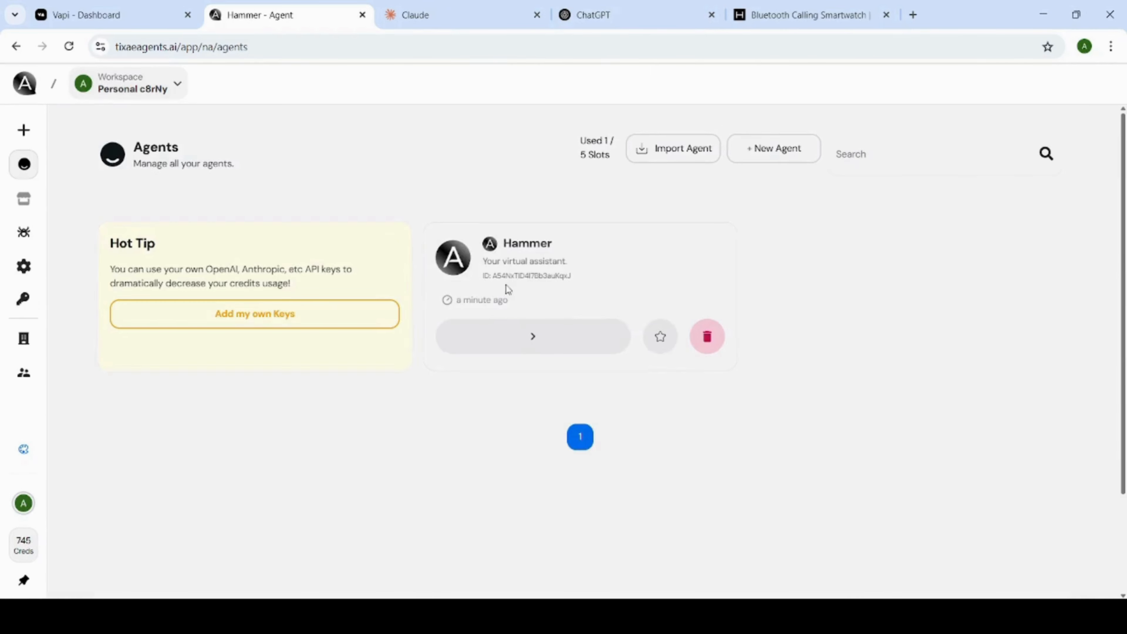
left_click(552, 333)
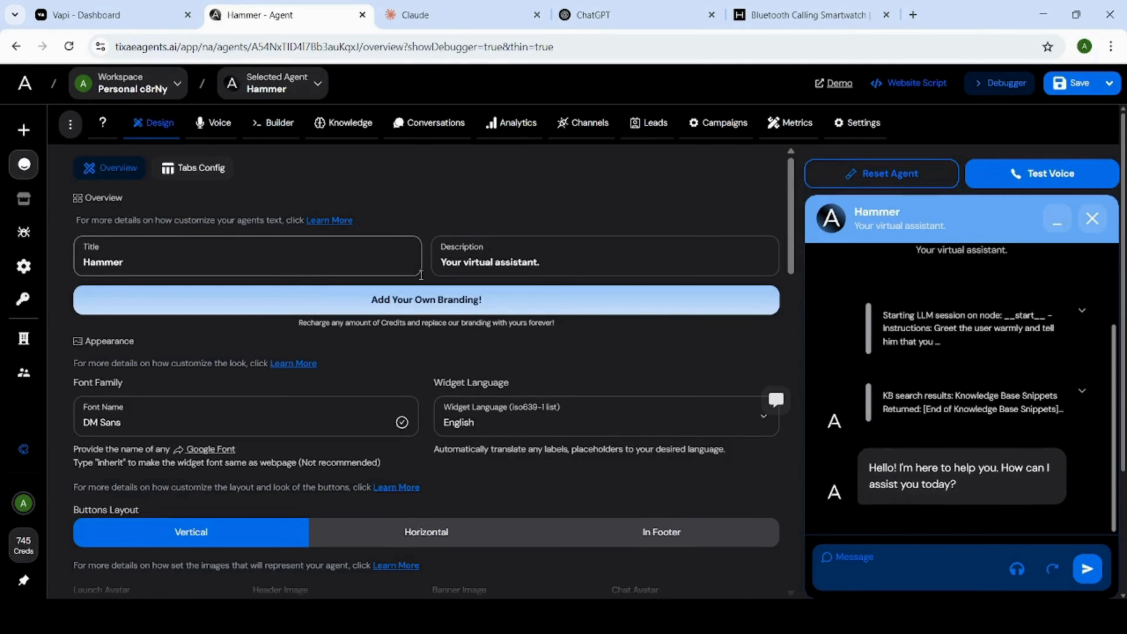
scroll(191, 323, "down", 5)
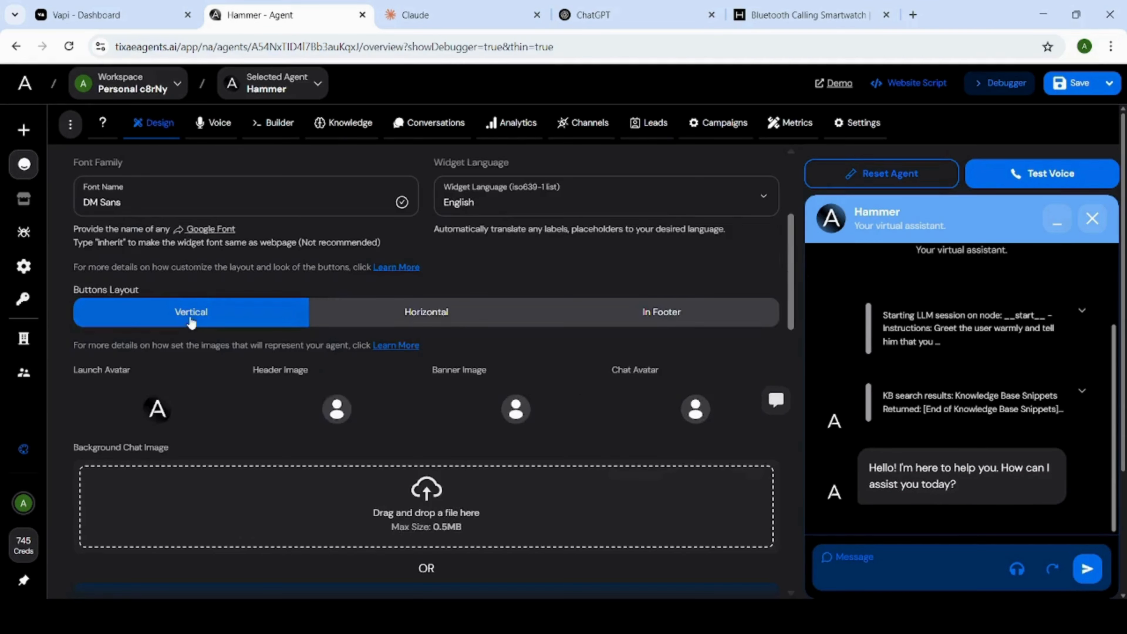
scroll(158, 413, "down", 2)
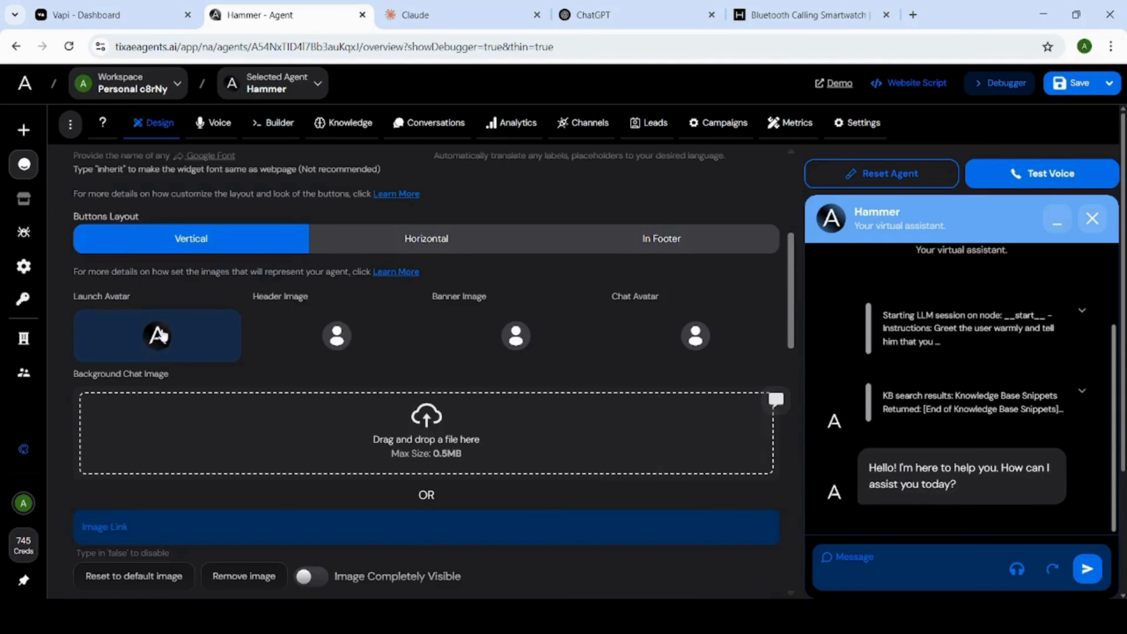
left_click(154, 350)
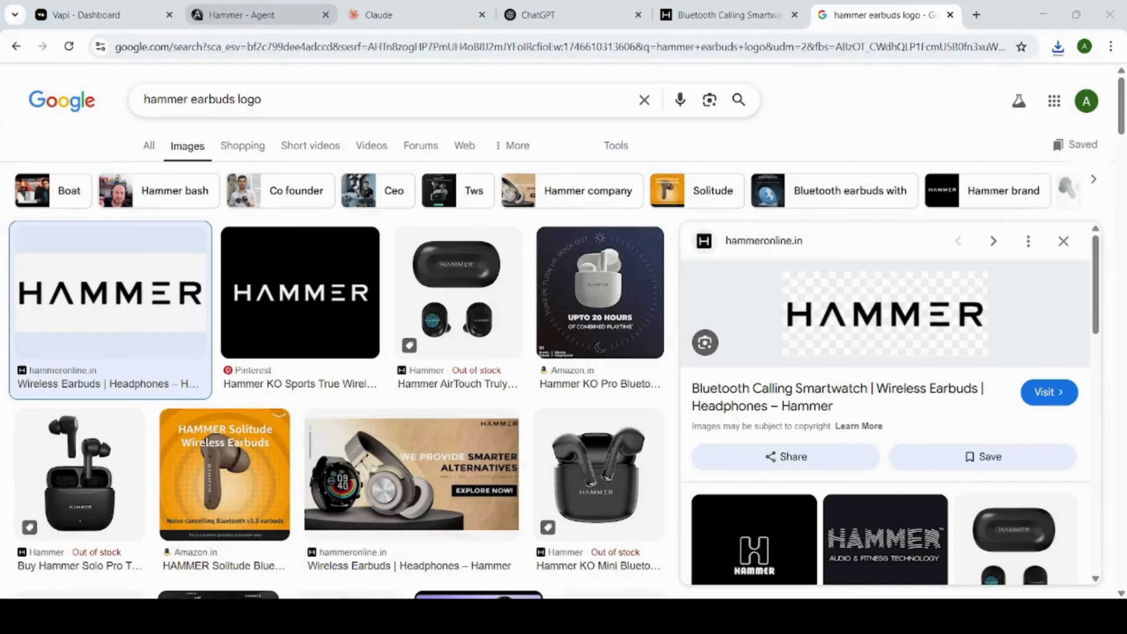
left_click(242, 15)
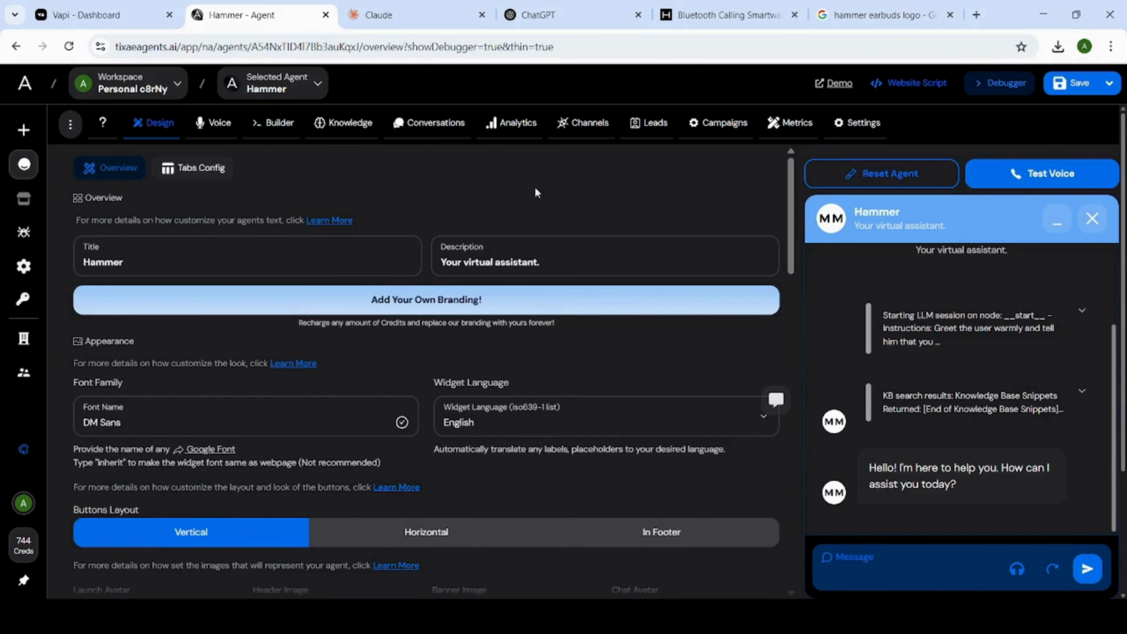
Open the Hammer agent's knowledge base and start adding a data source of type URL.
left_click(274, 124)
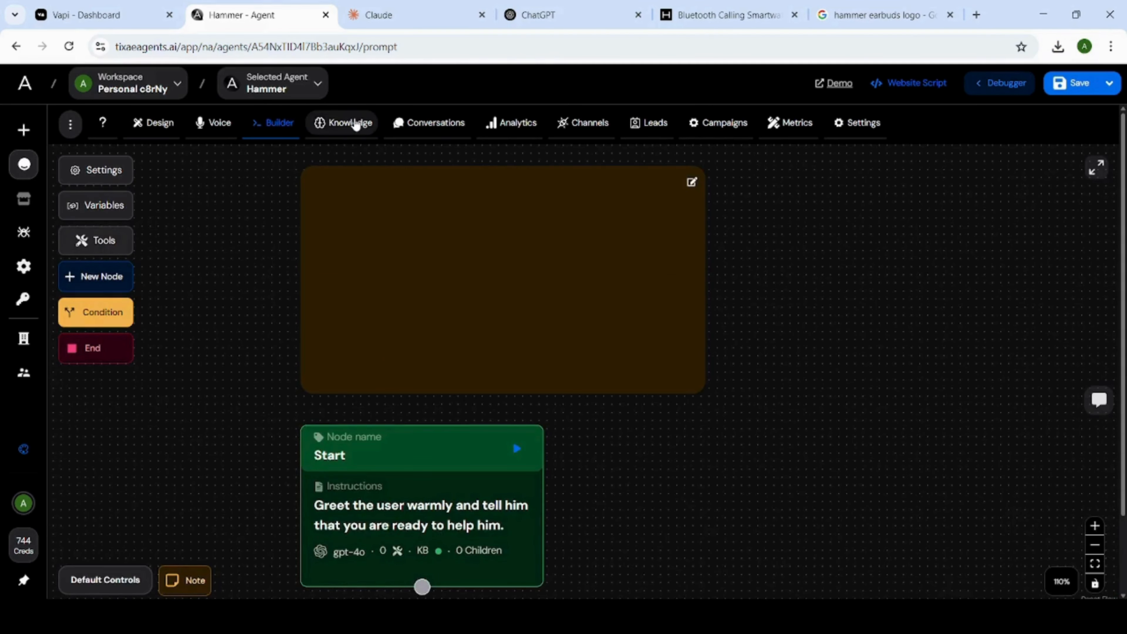
left_click(355, 124)
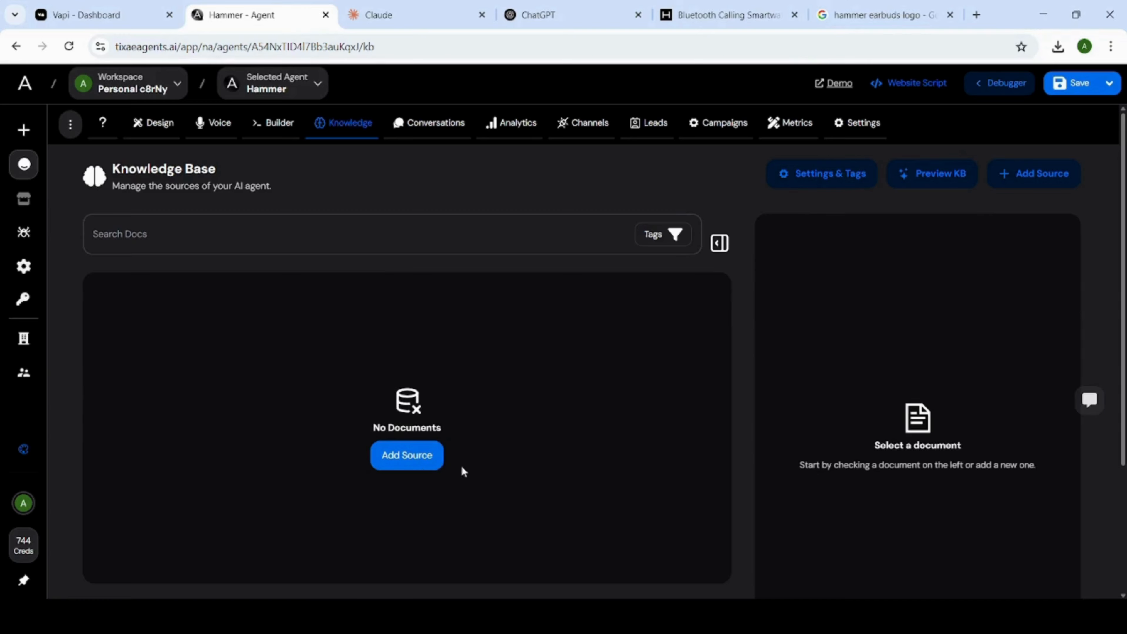
left_click(422, 460)
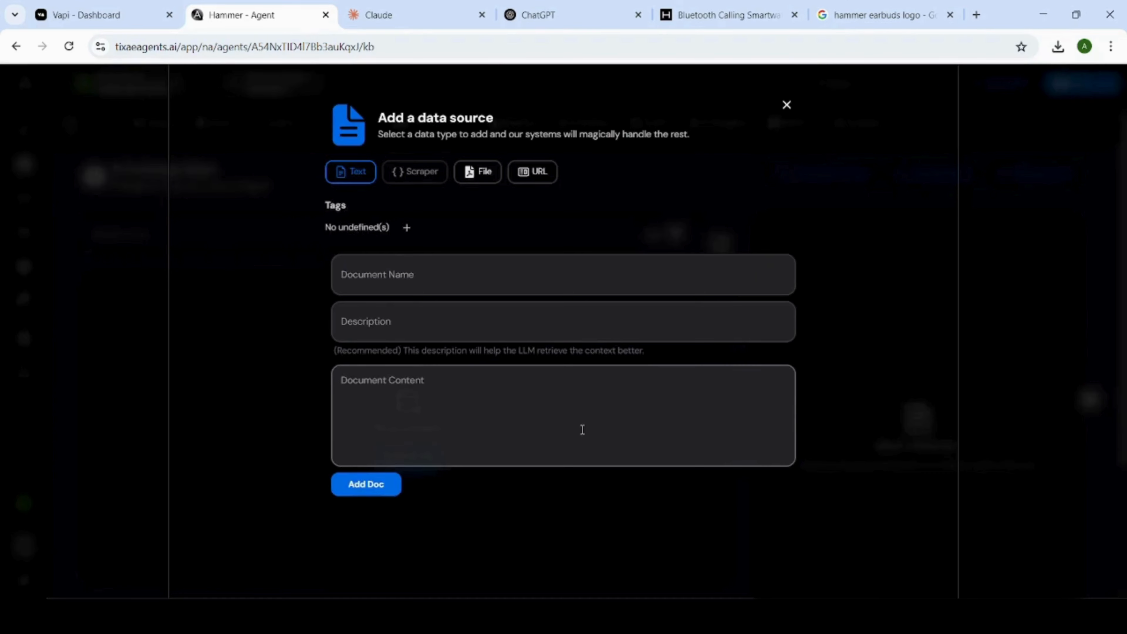
left_click(522, 178)
Switch to the Hammer website and copy its web address.
left_click(728, 15)
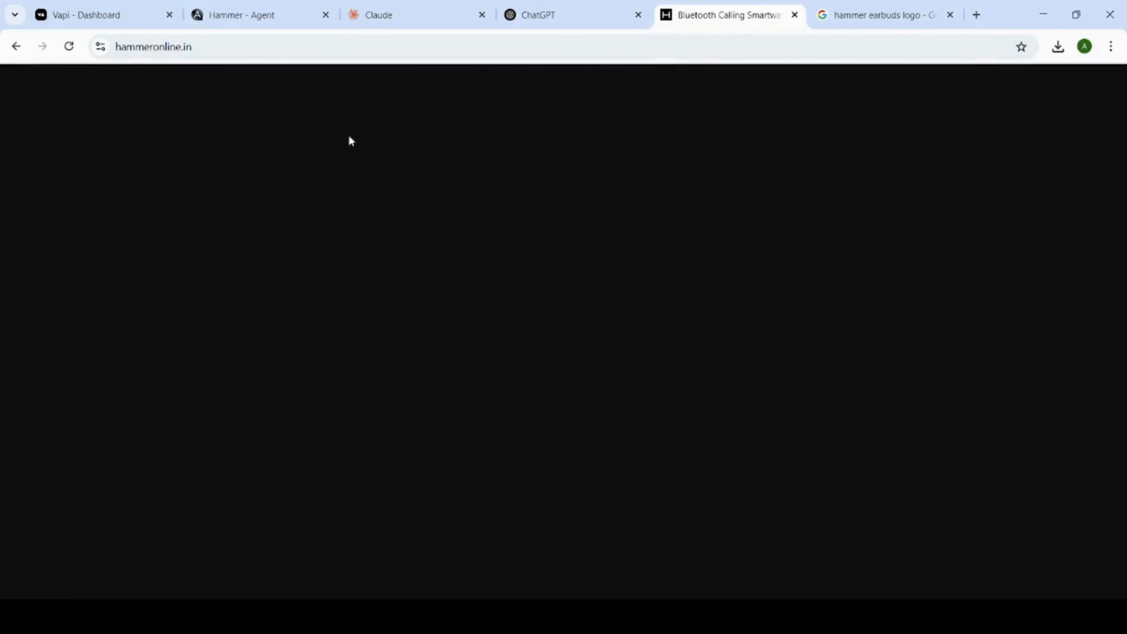
mouse_move(200, 123)
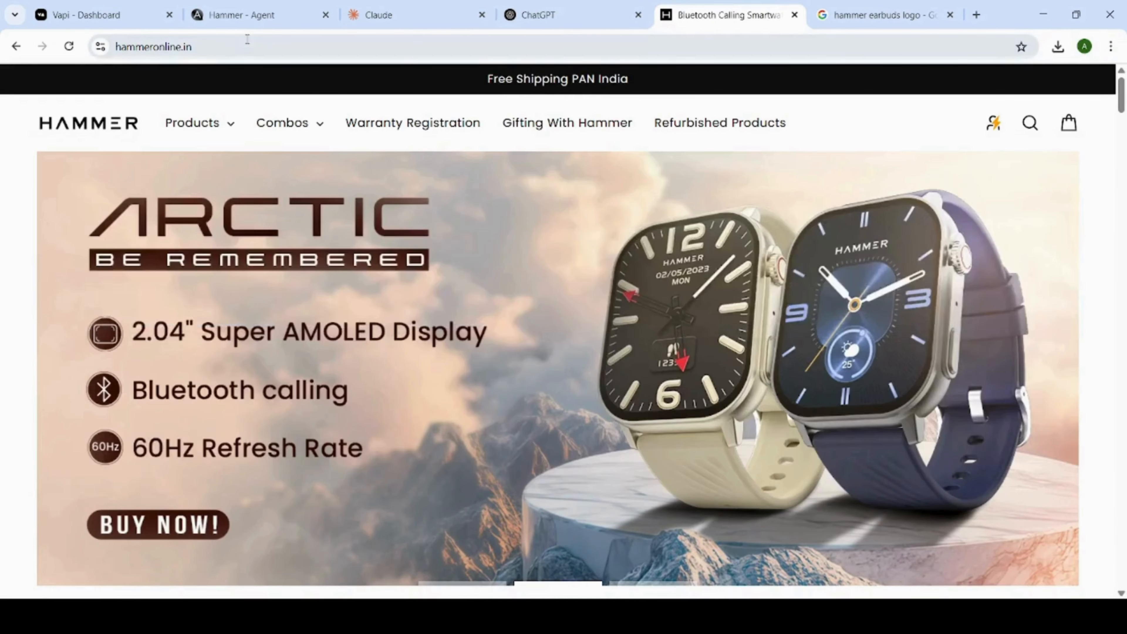
left_click(244, 46)
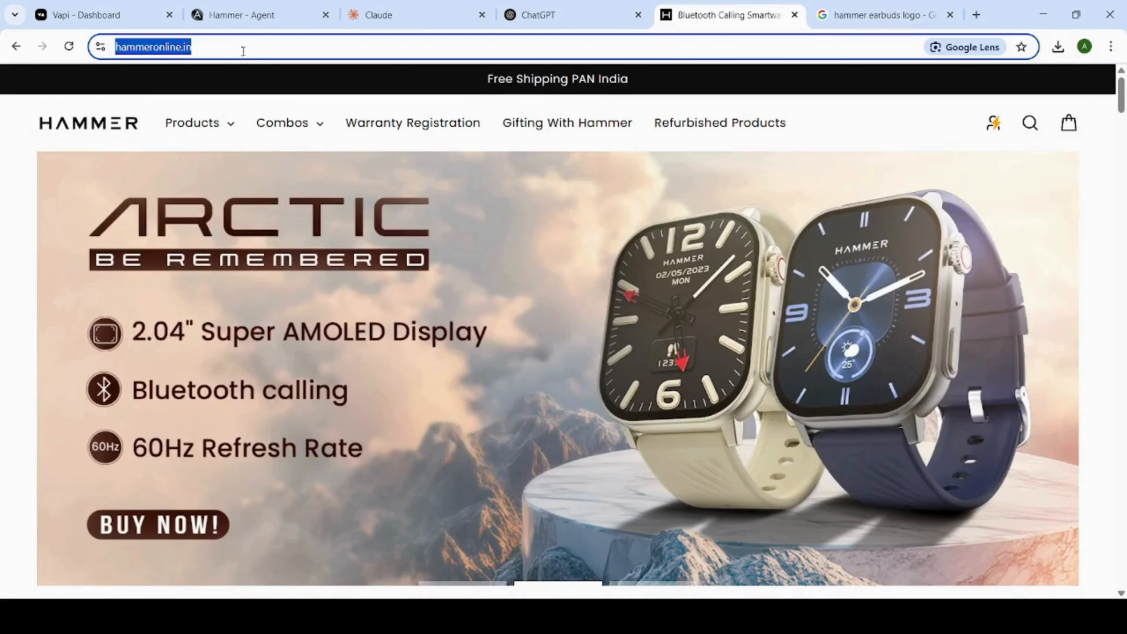
left_click(556, 15)
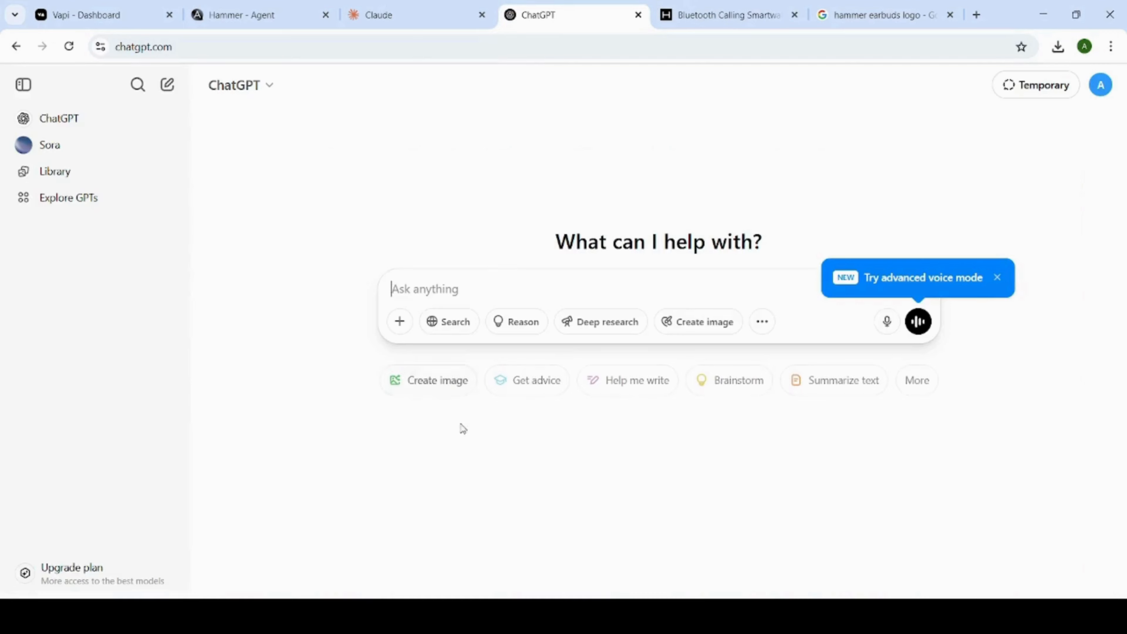
left_click(442, 291)
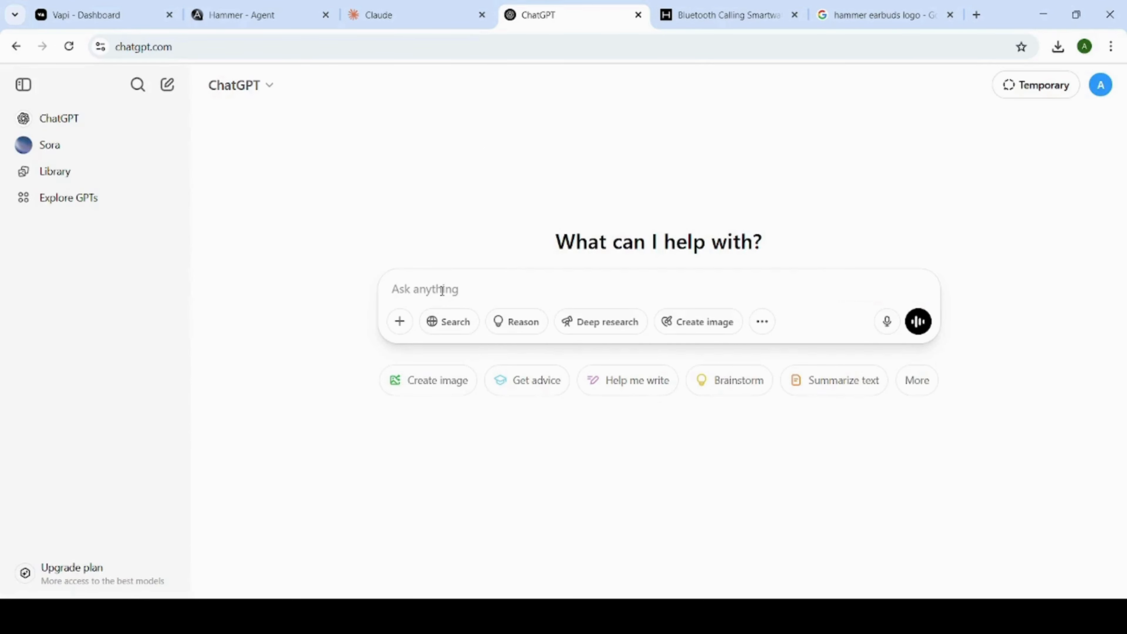
type("Act as owner of Hammer (https://hammeronline.in/). I want to build chatbot for your website and you know very well about challenges and problems you facing. Tell me those challenges and problems so that I can create a proper chatbot for your site.")
key("ctrl+z")
type("Act as ")
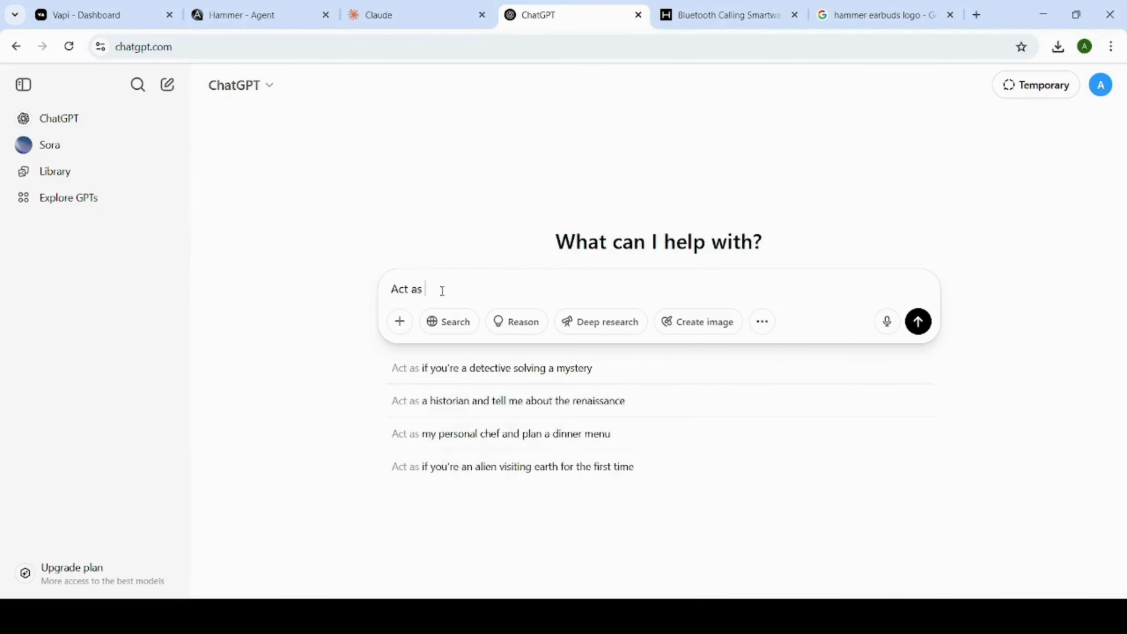
type("owner of Hammer")
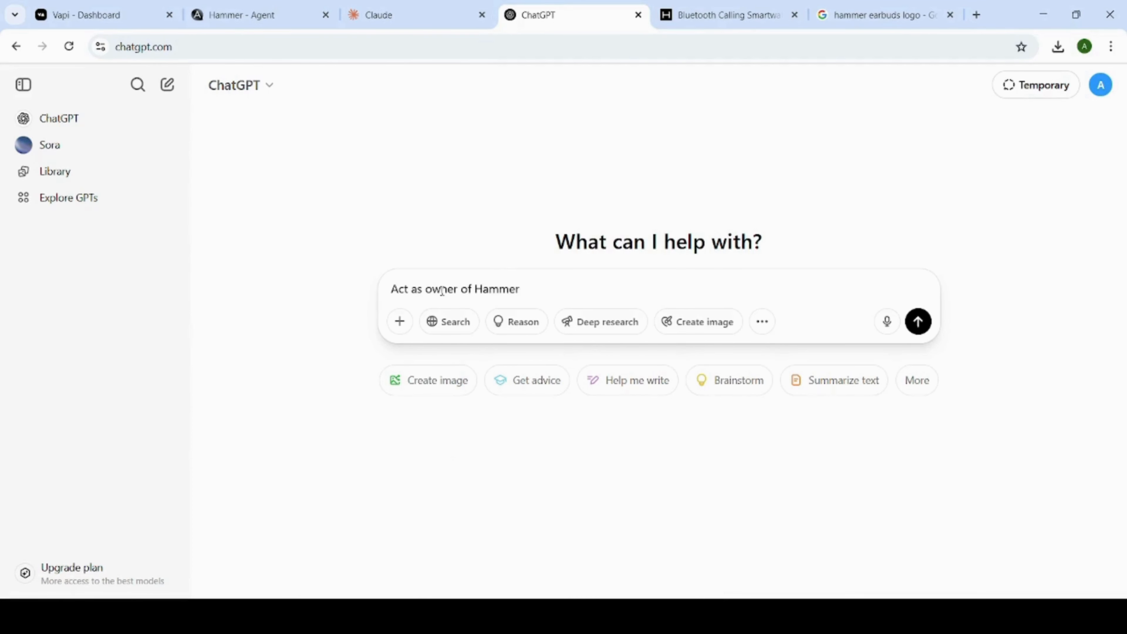
type("[https://hammeronline.in/]")
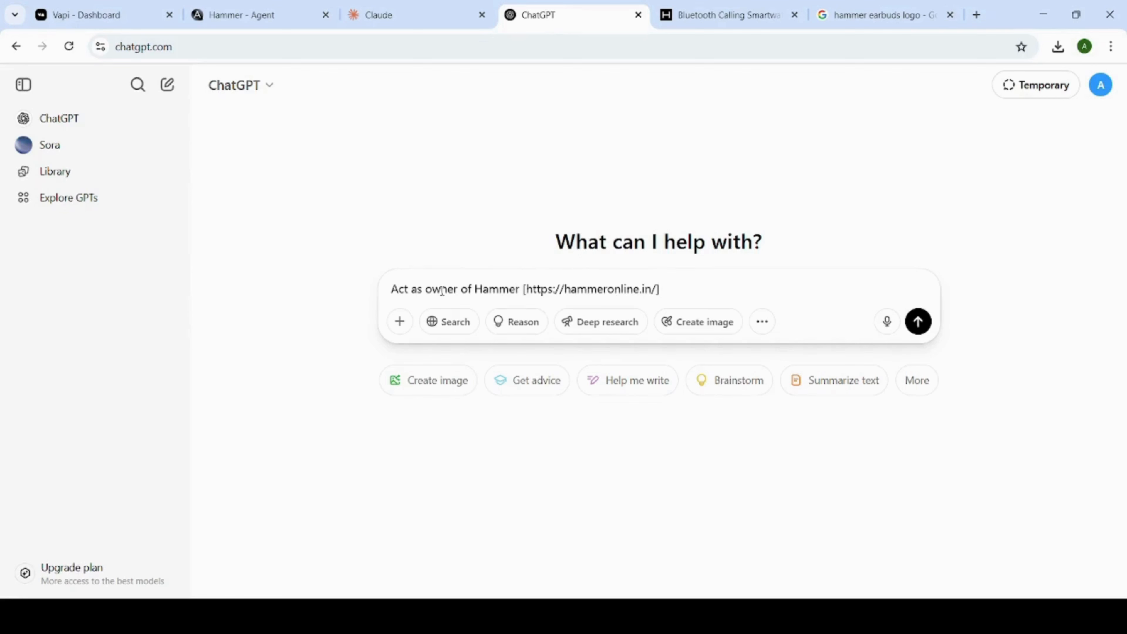
Complete the prompt by asking which challenges and problems the website faces so a proper chatbot can be created, and submit it.
type("I am")
type("will ")
type("ant to build ")
type("cha")
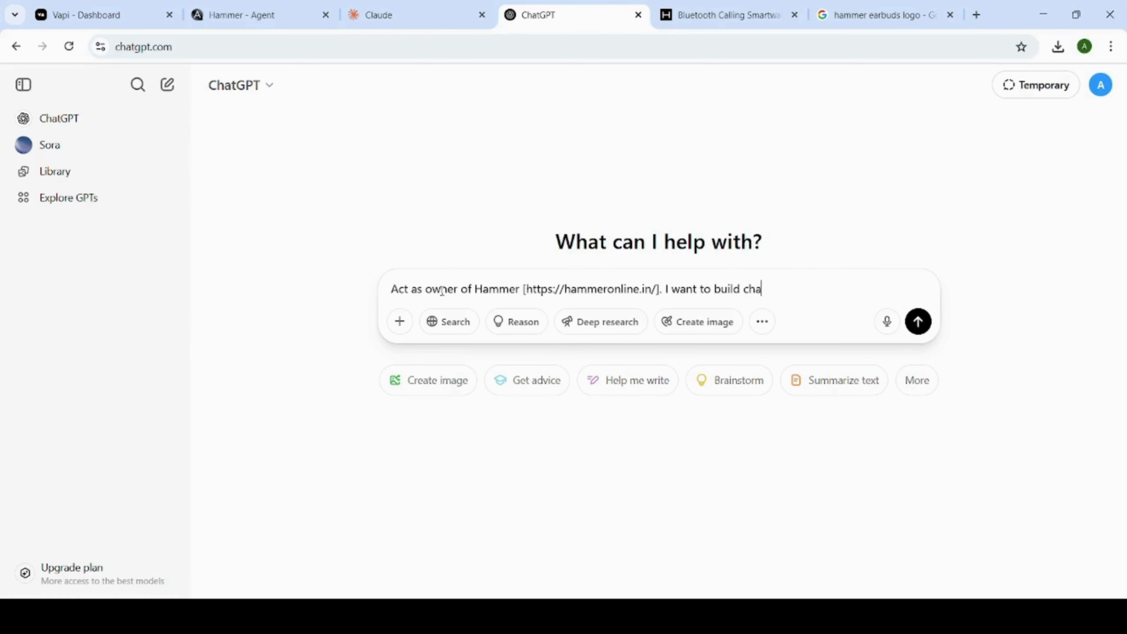
type("tbot for your website")
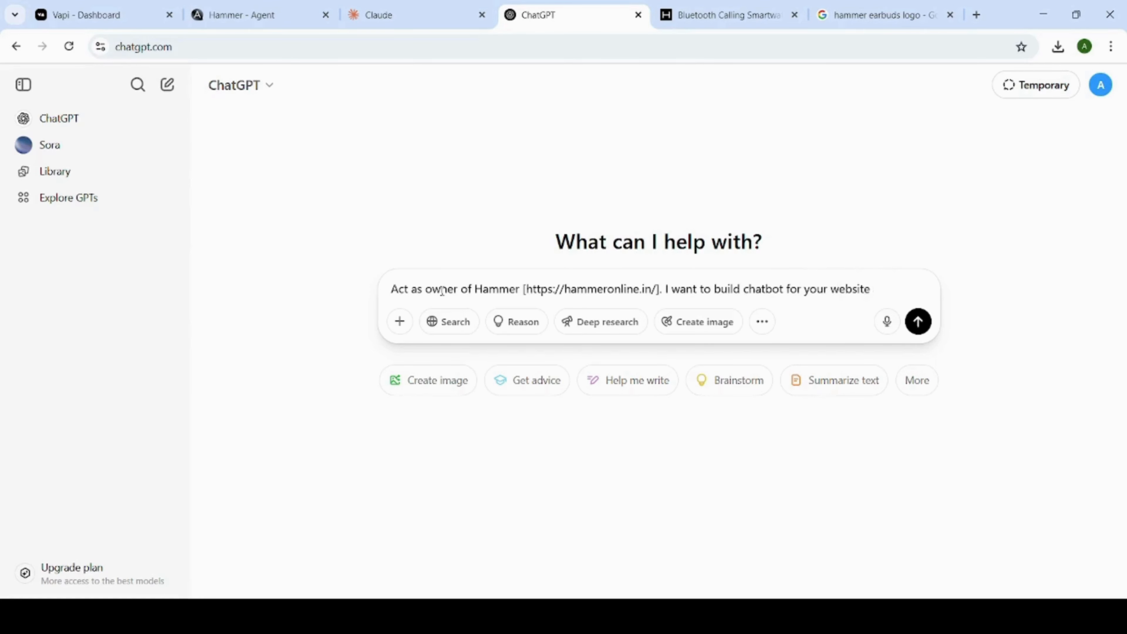
type(" and you know")
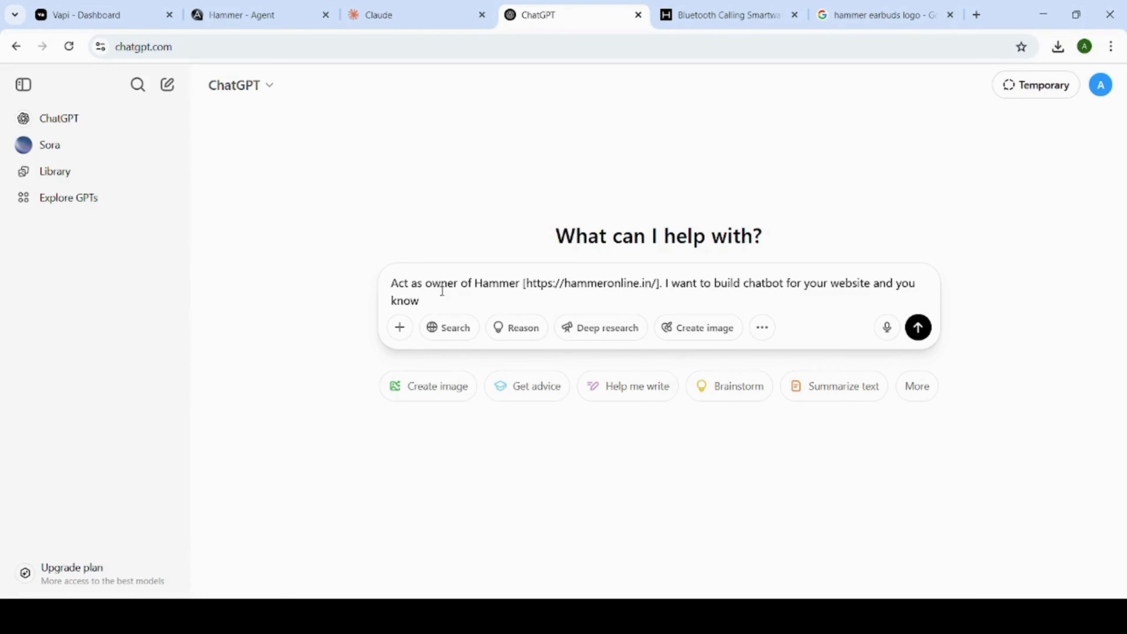
type(" very well about chan")
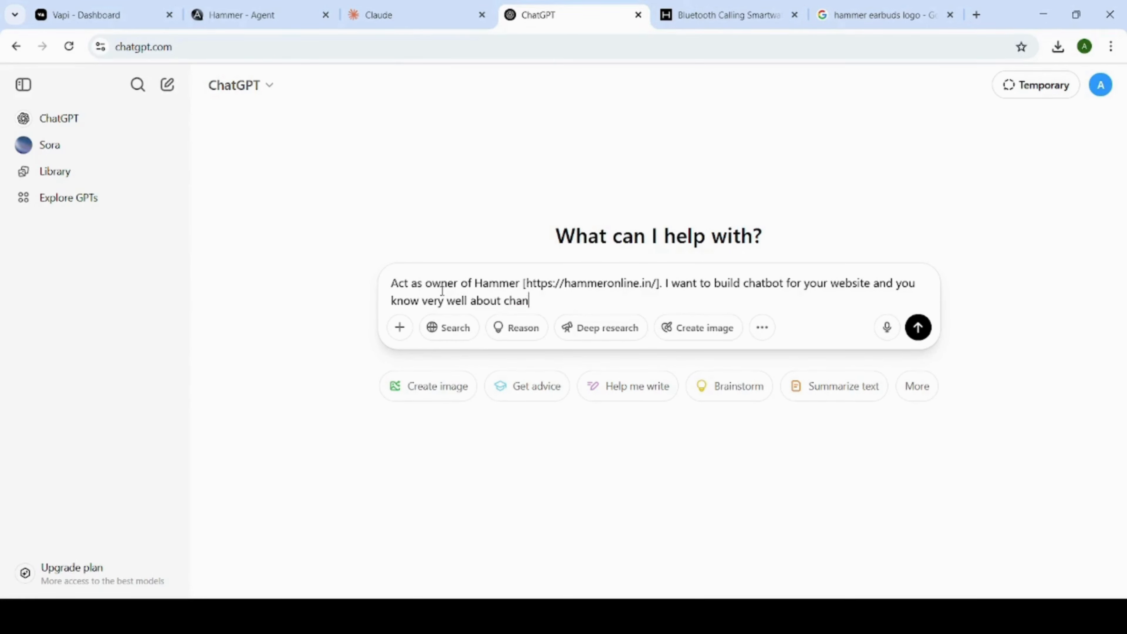
type("lenges and probles")
type("ems you facing")
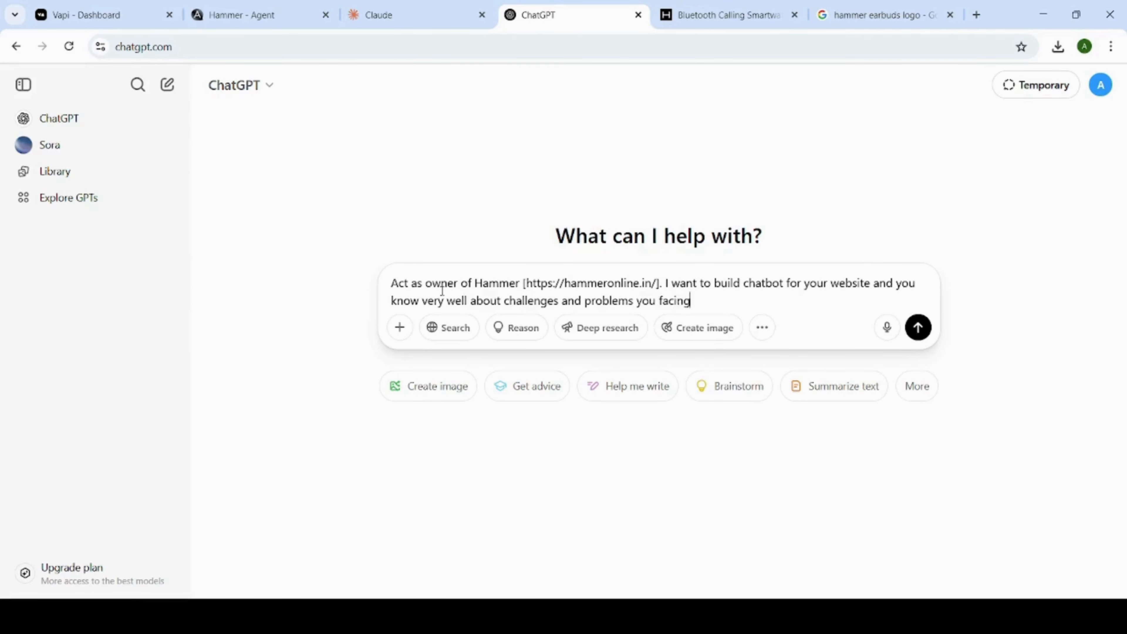
key("Return")
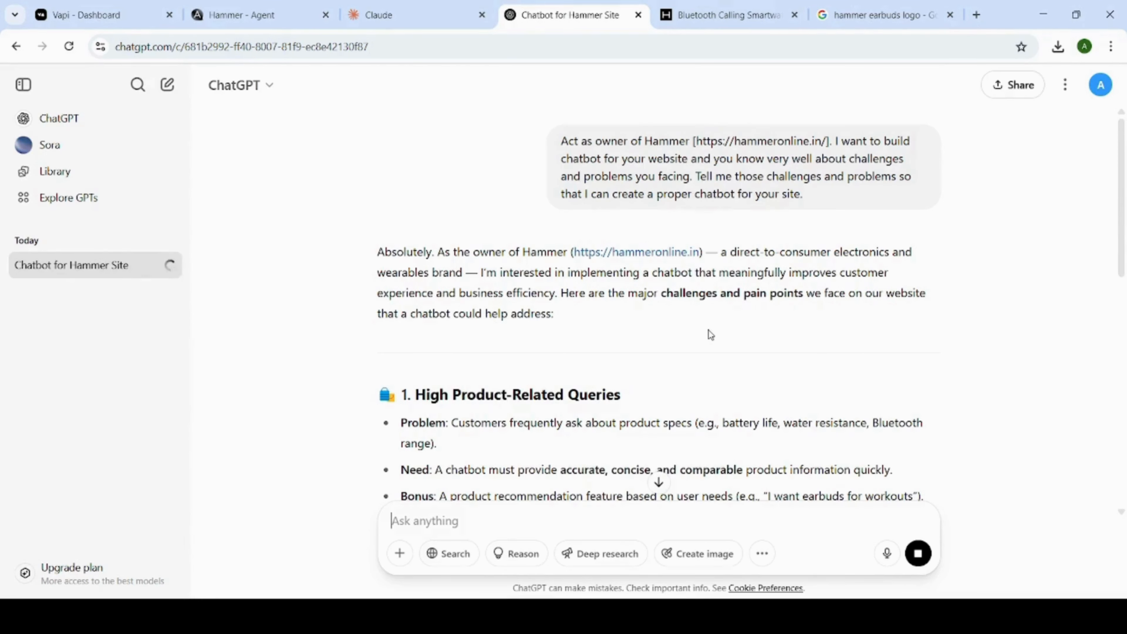
Read through the reply's website problems, chatbot needs and summary of key features.
scroll(708, 330, "down", 5)
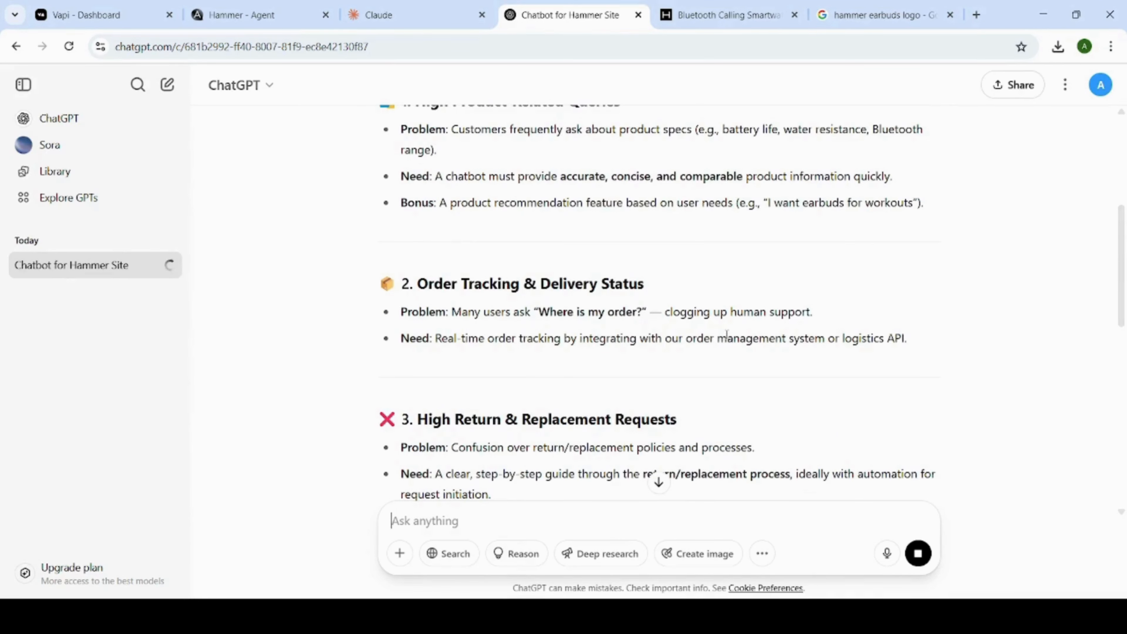
scroll(716, 371, "up", 3)
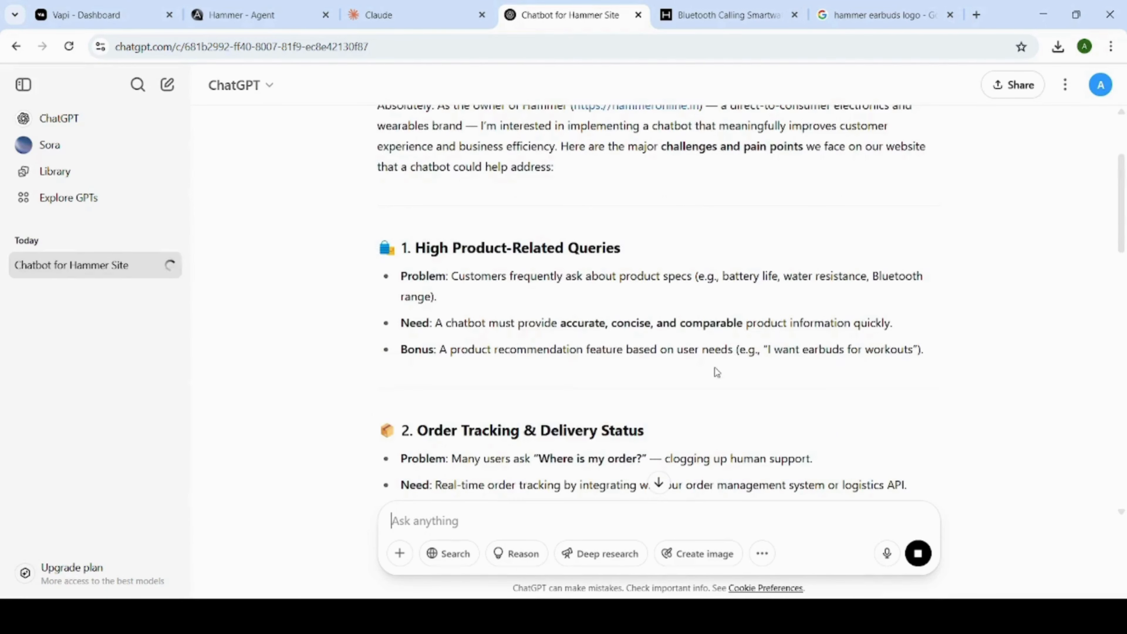
scroll(468, 237, "up", 3)
scroll(418, 188, "down", 4)
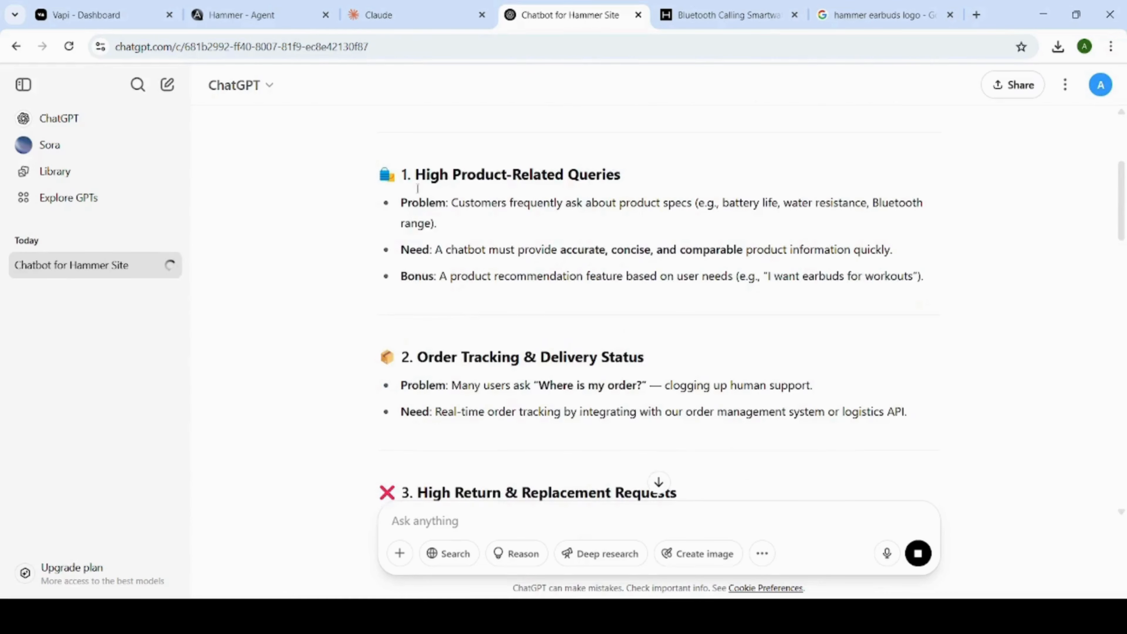
scroll(488, 276, "down", 3)
scroll(426, 249, "up", 3)
scroll(440, 318, "down", 3)
scroll(523, 276, "down", 3)
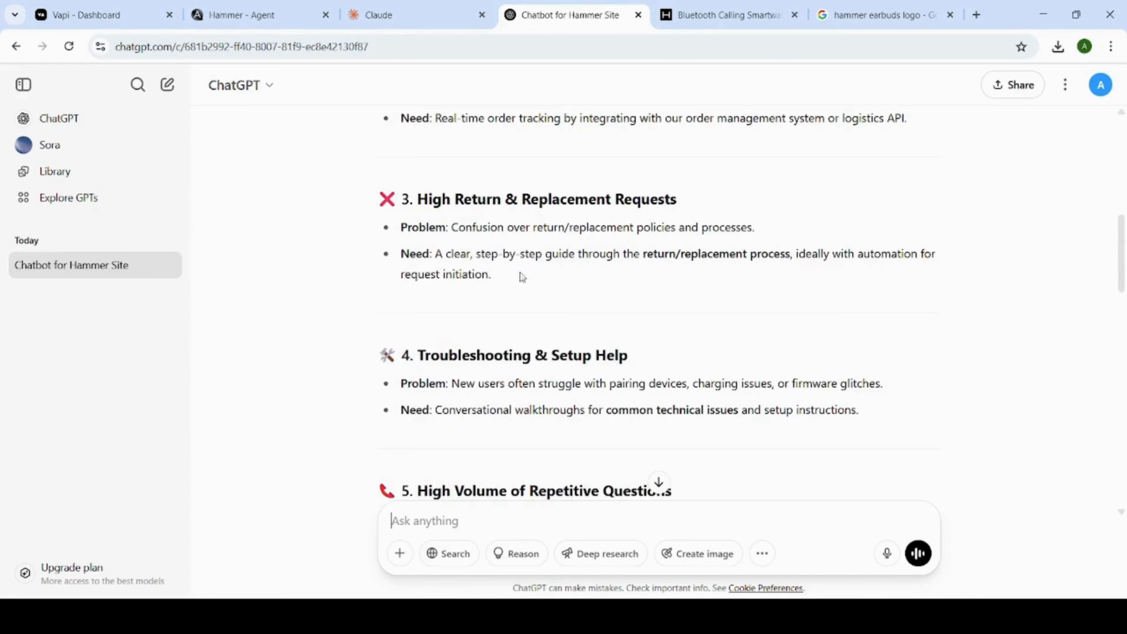
scroll(559, 319, "down", 2)
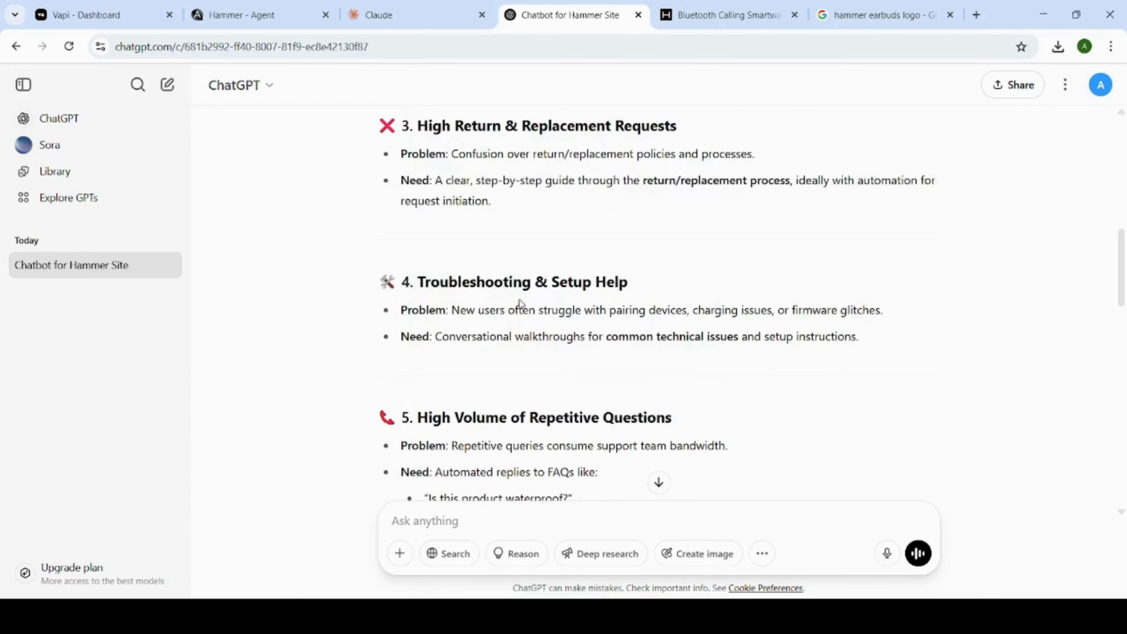
scroll(520, 304, "down", 15)
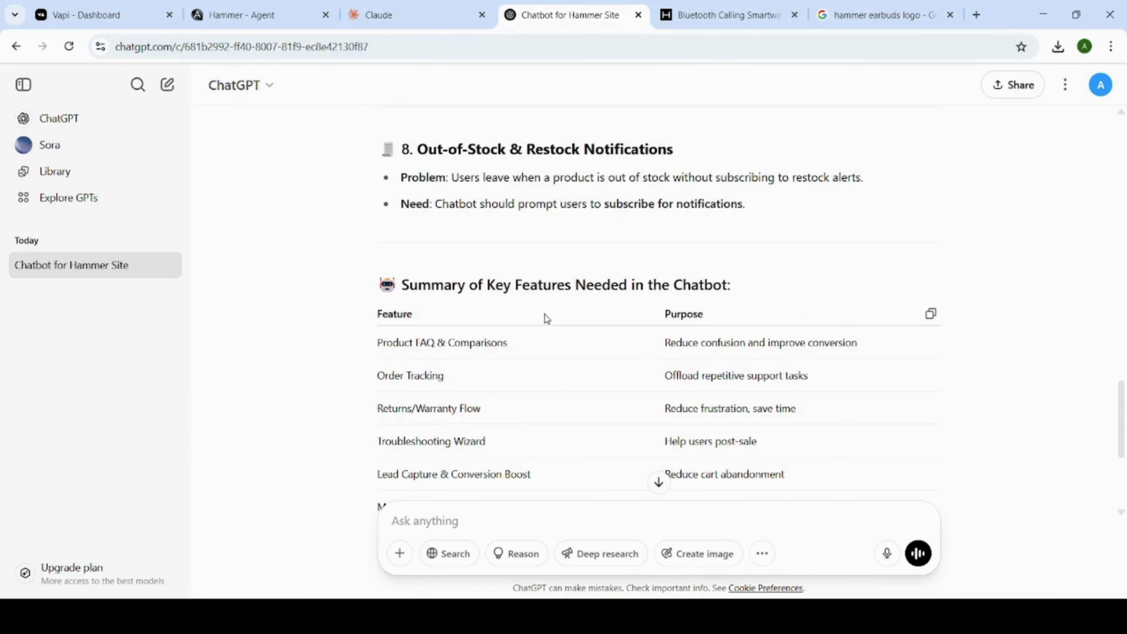
scroll(547, 319, "down", 5)
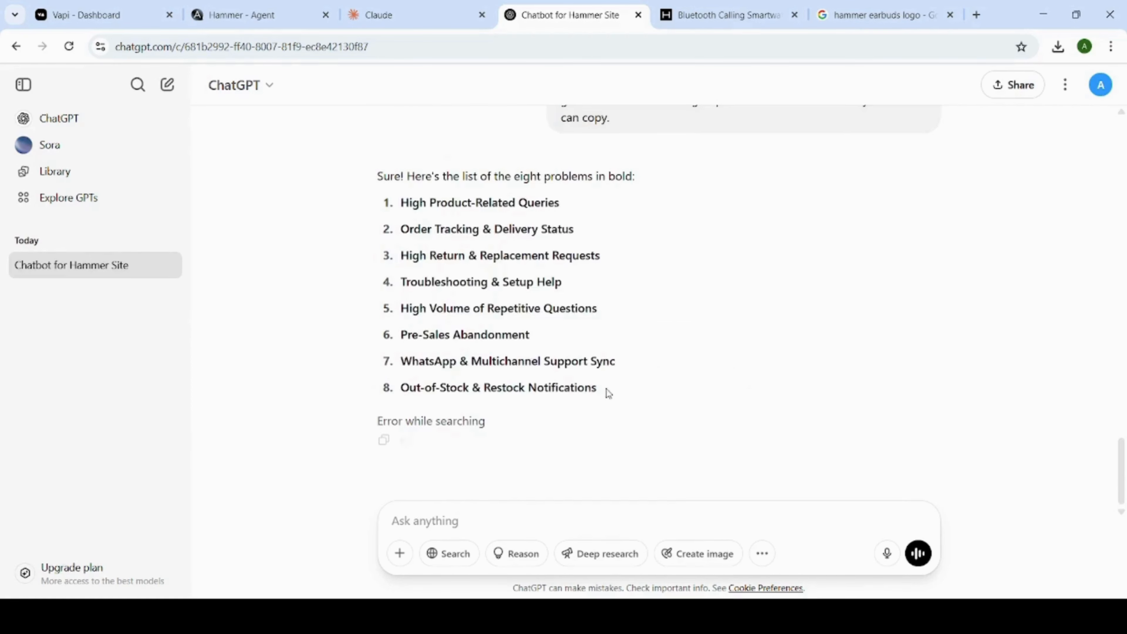
Copy the bold list of eight problems and submit it with the request "give me main URLs for mentioned below :".
left_click_drag(606, 393, 398, 201)
key("ctrl+c")
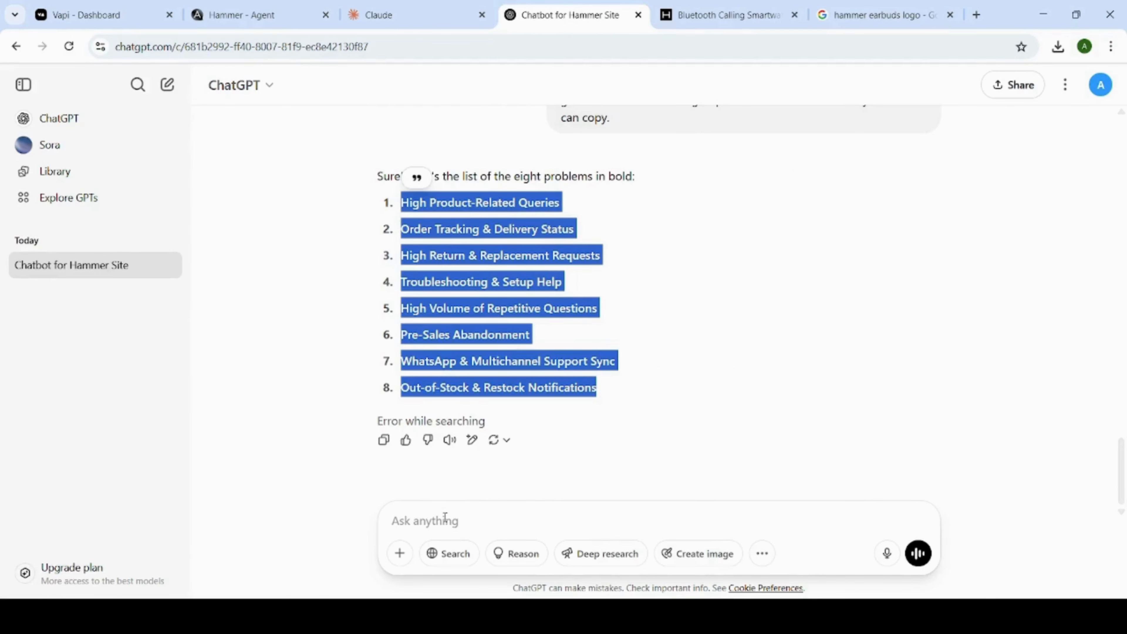
left_click(443, 518)
type("give me ma")
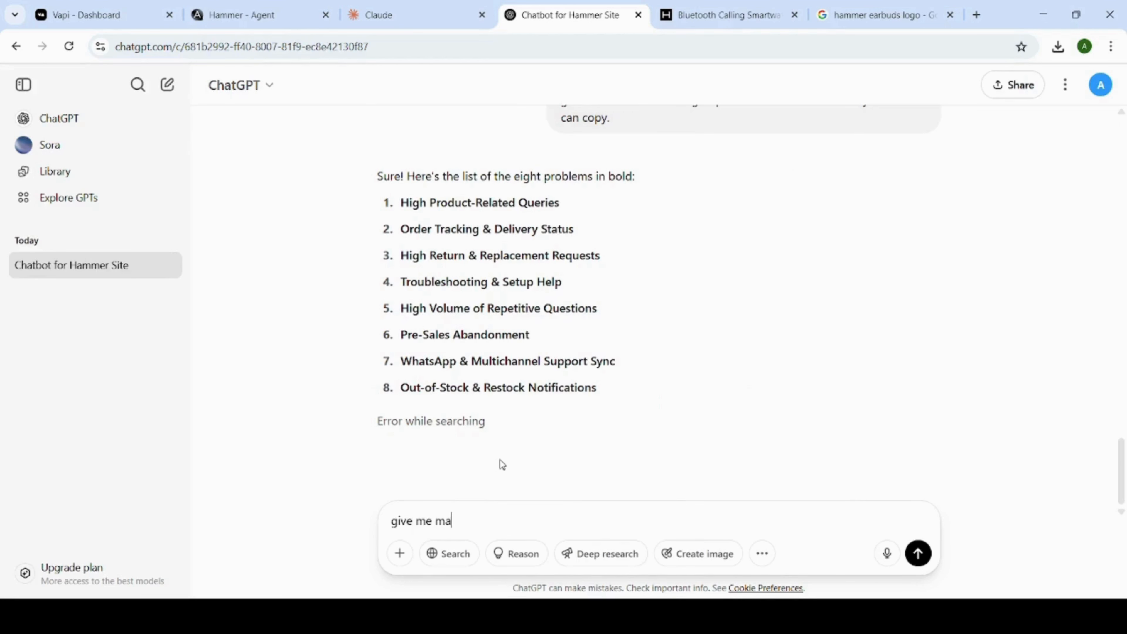
type("in URLs for mentio")
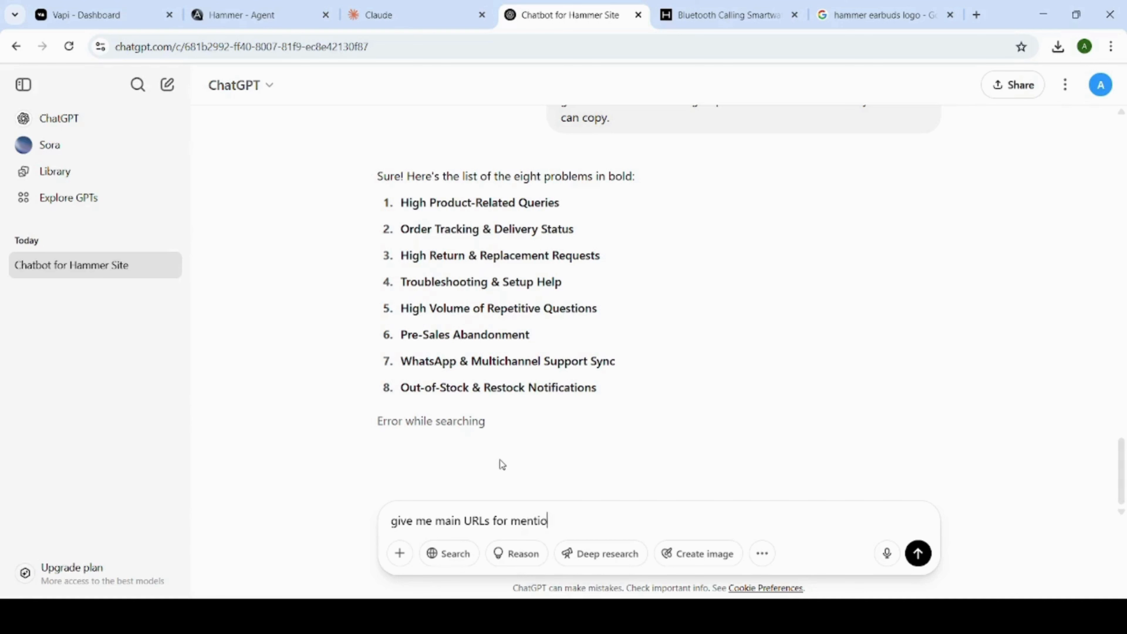
type("ned below :")
key("shift+Return")
key("ctrl+v")
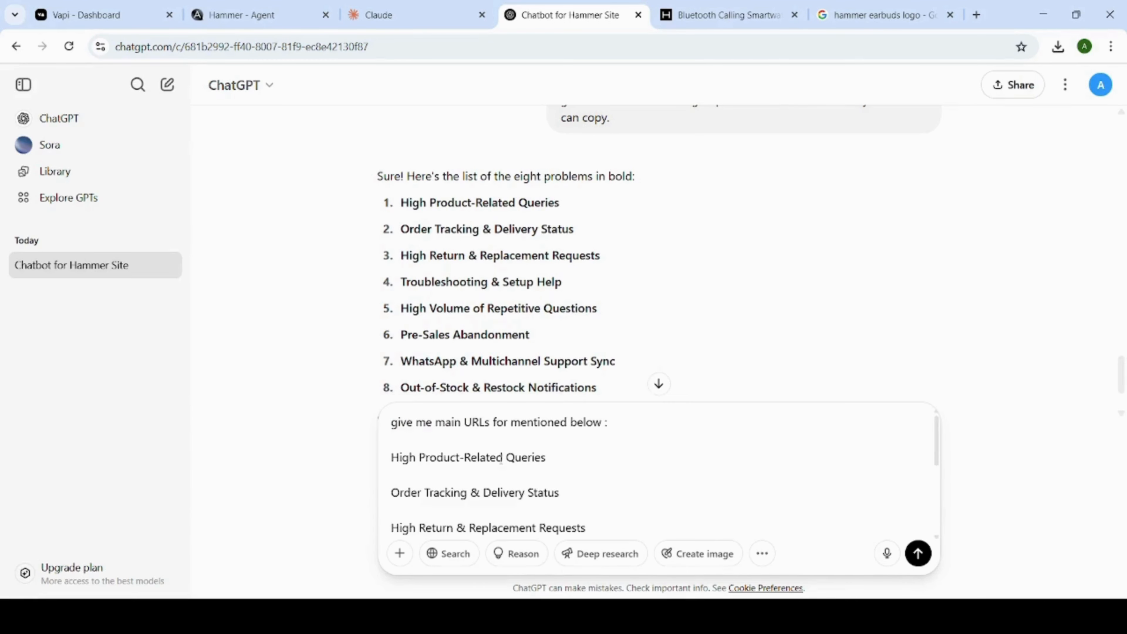
key("Return")
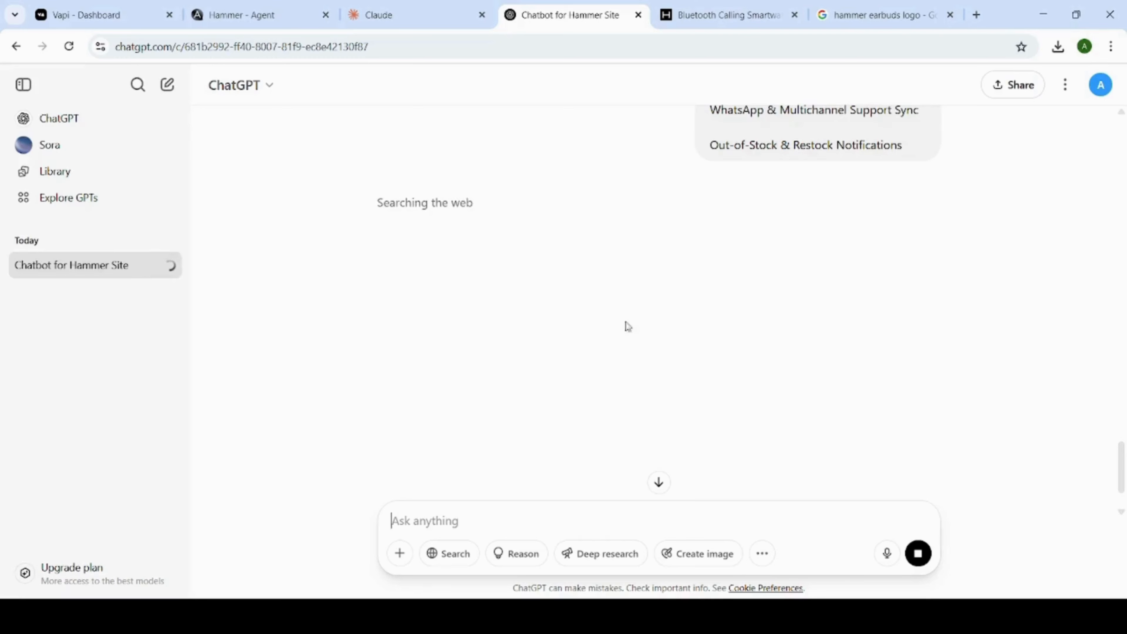
Review the URL reply and submit the follow-up "give me only urls so that i can copy".
scroll(630, 329, "down", 2)
scroll(633, 334, "up", 10)
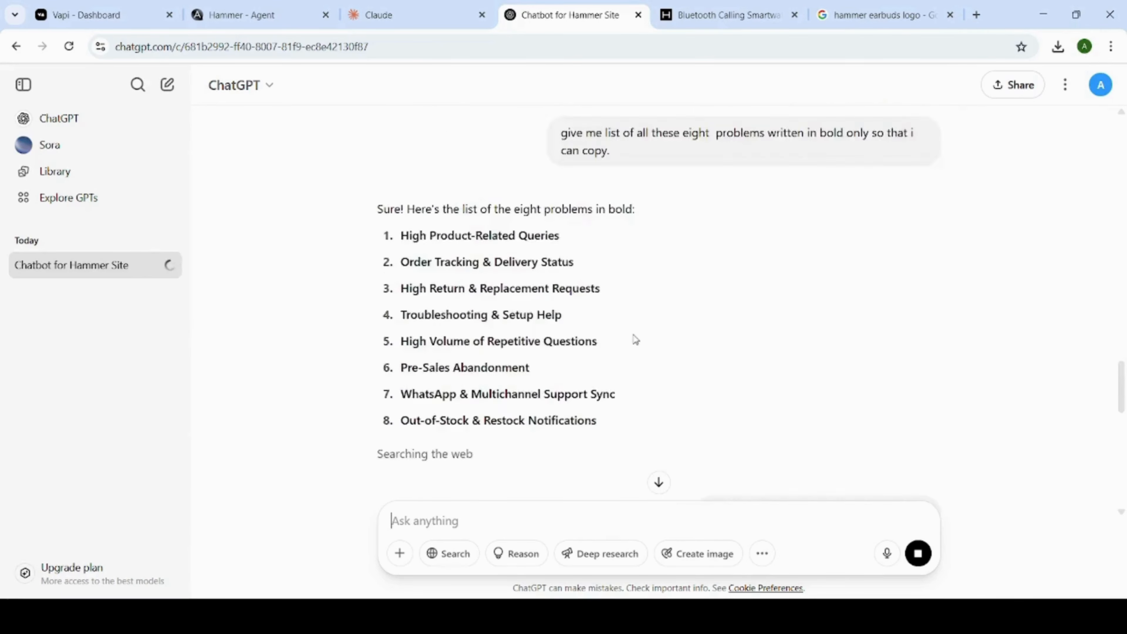
scroll(633, 334, "down", 10)
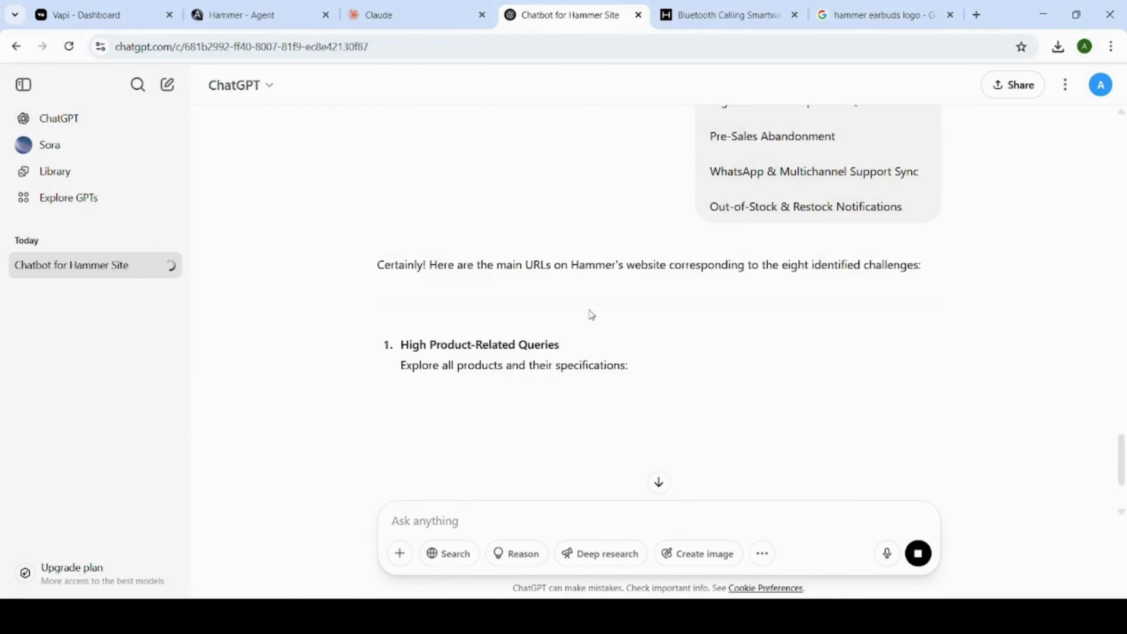
scroll(591, 318, "down", 3)
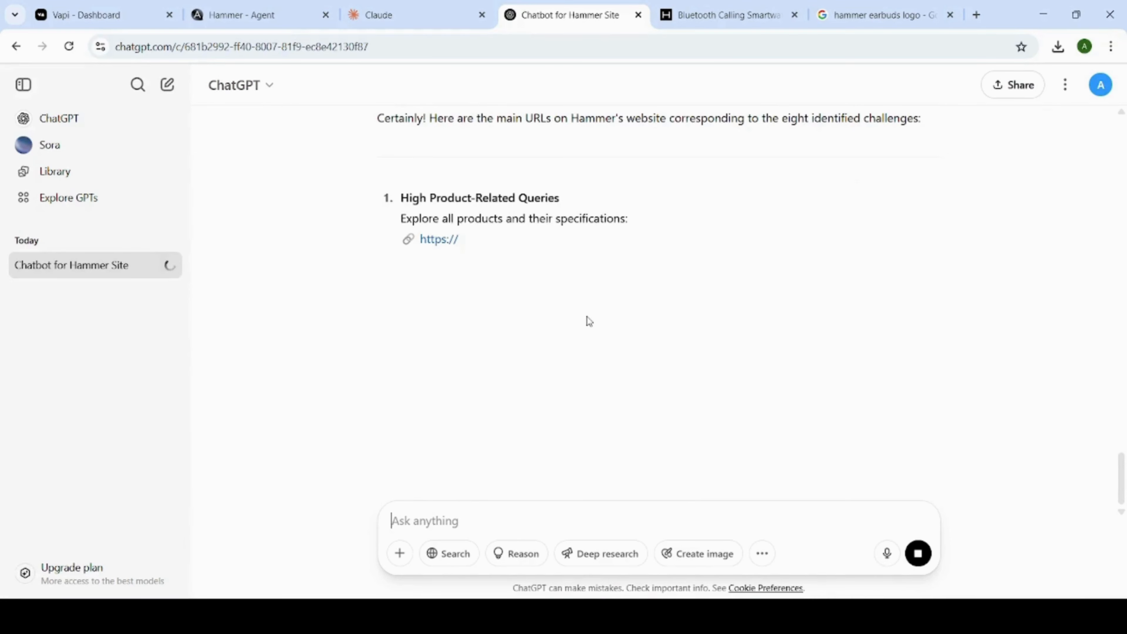
scroll(640, 321, "down", 3)
scroll(640, 321, "down", 7)
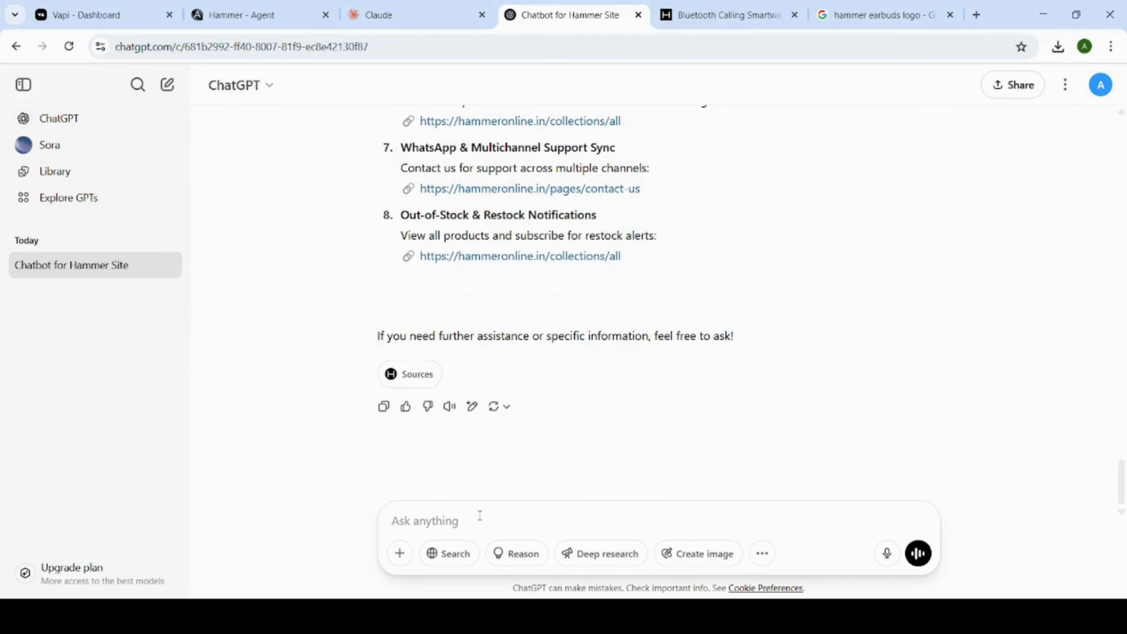
type("give me o")
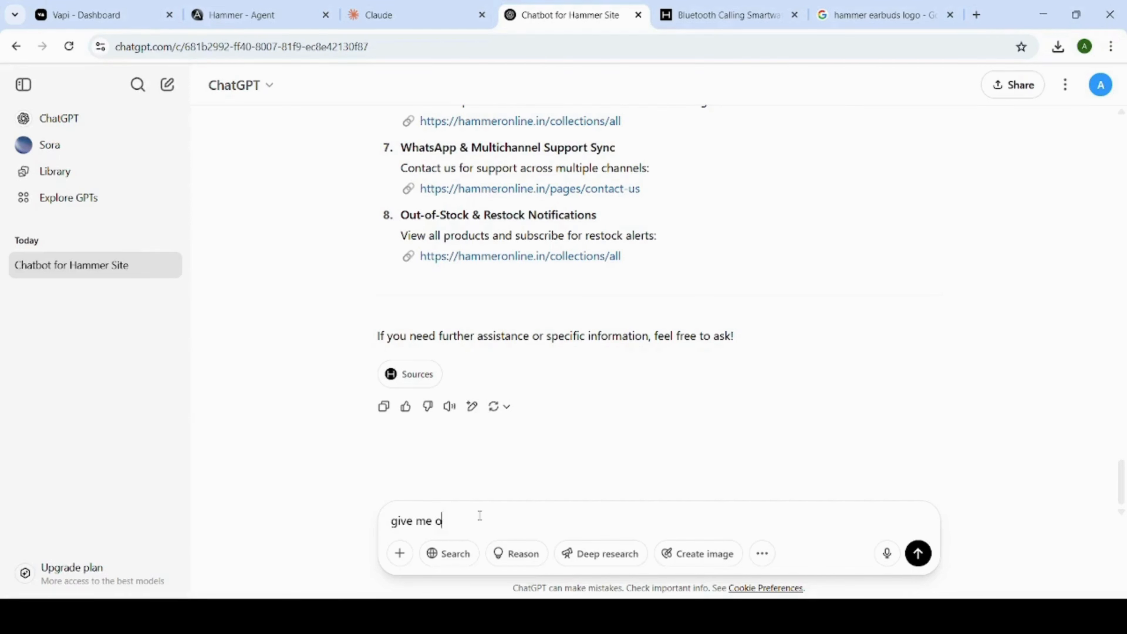
type("nly urls so that i can copy")
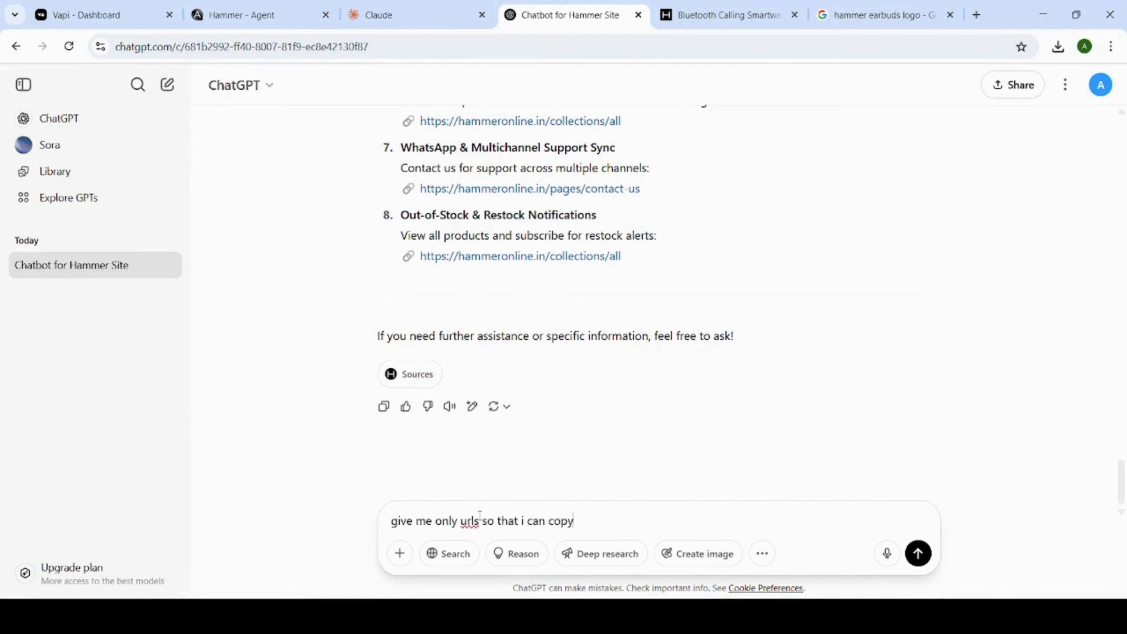
key("Return")
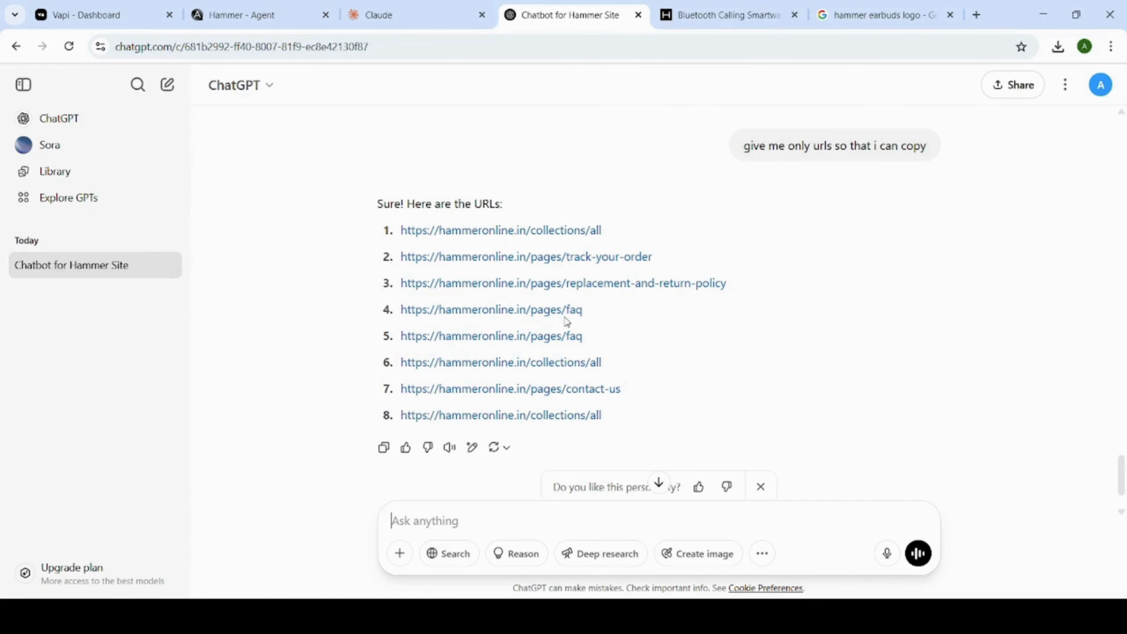
Copy the eight Hammer URLs from the ChatGPT reply into the link list of the TIXAE agent's URL data source.
left_click_drag(616, 415, 398, 239)
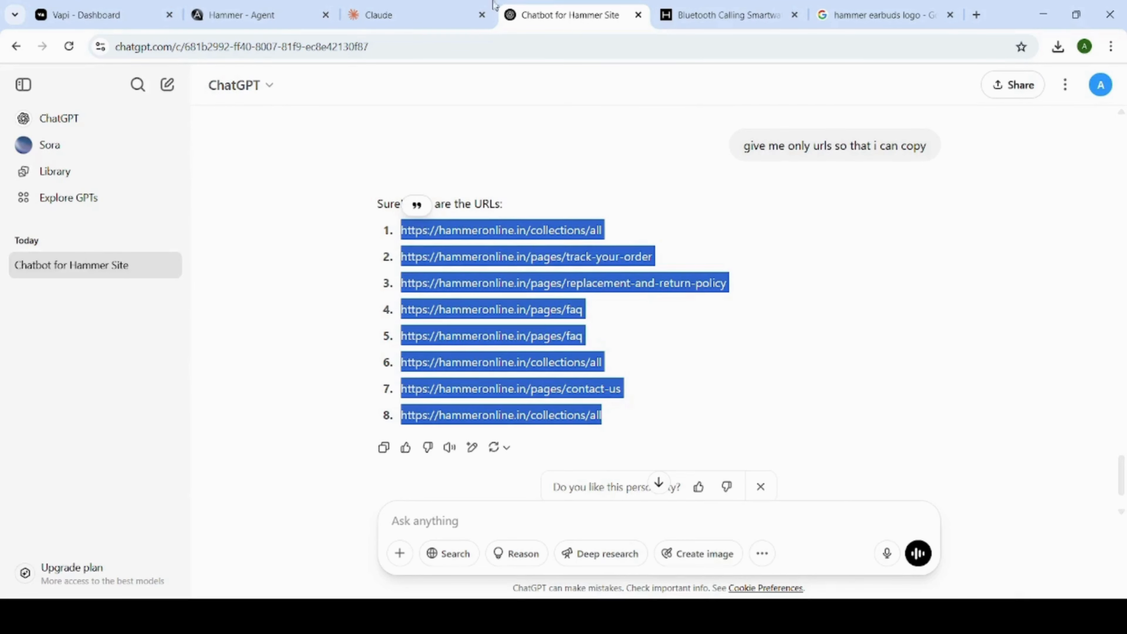
left_click(278, 15)
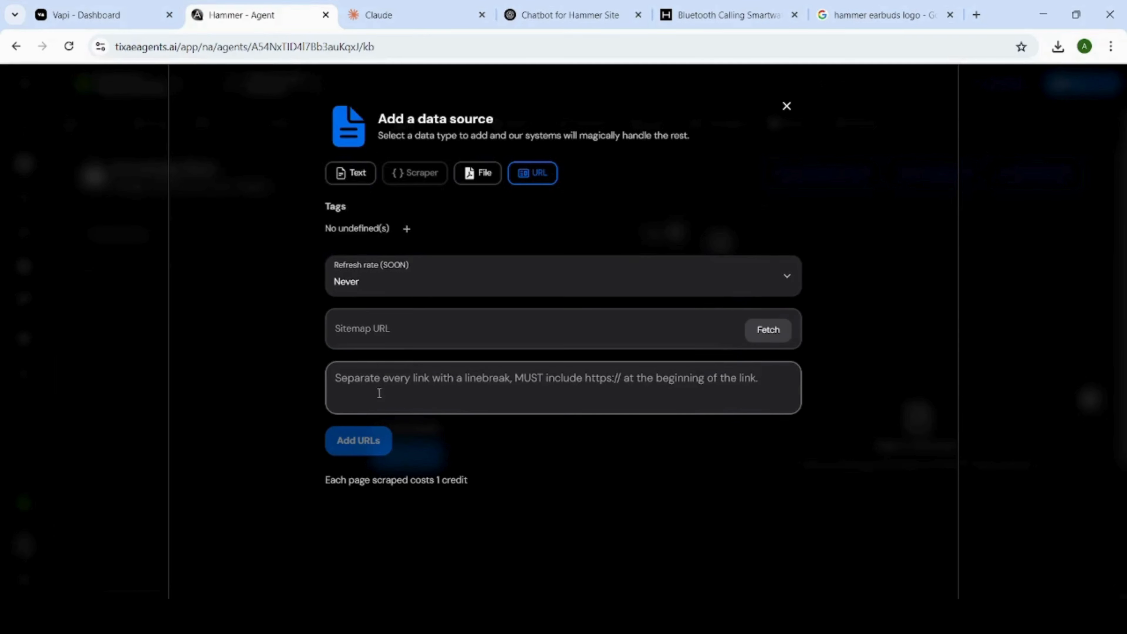
left_click(366, 372)
key("ctrl+v")
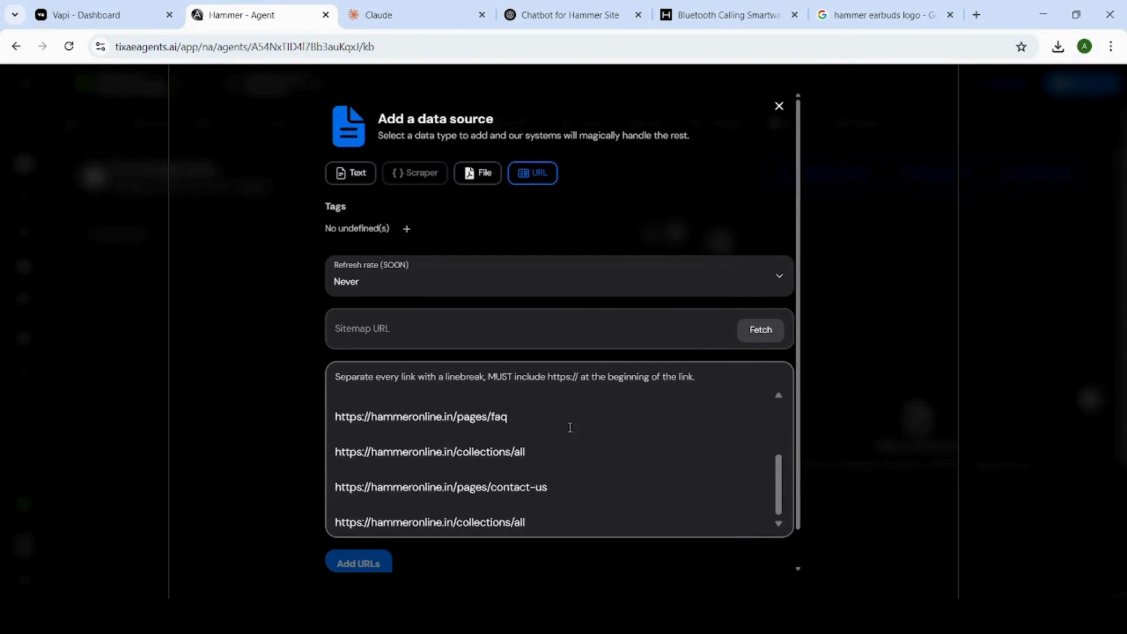
Remove the blank lines between the first six links in the URL list.
scroll(367, 424, "up", 3)
left_click(338, 413)
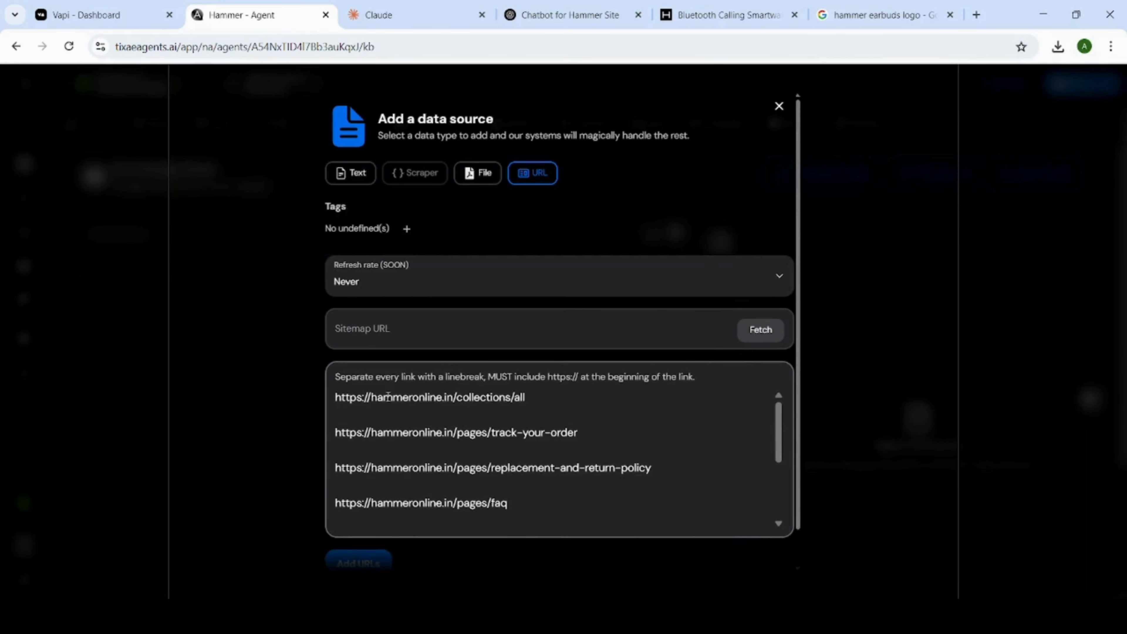
key("BackSpace")
key("BackSpace")
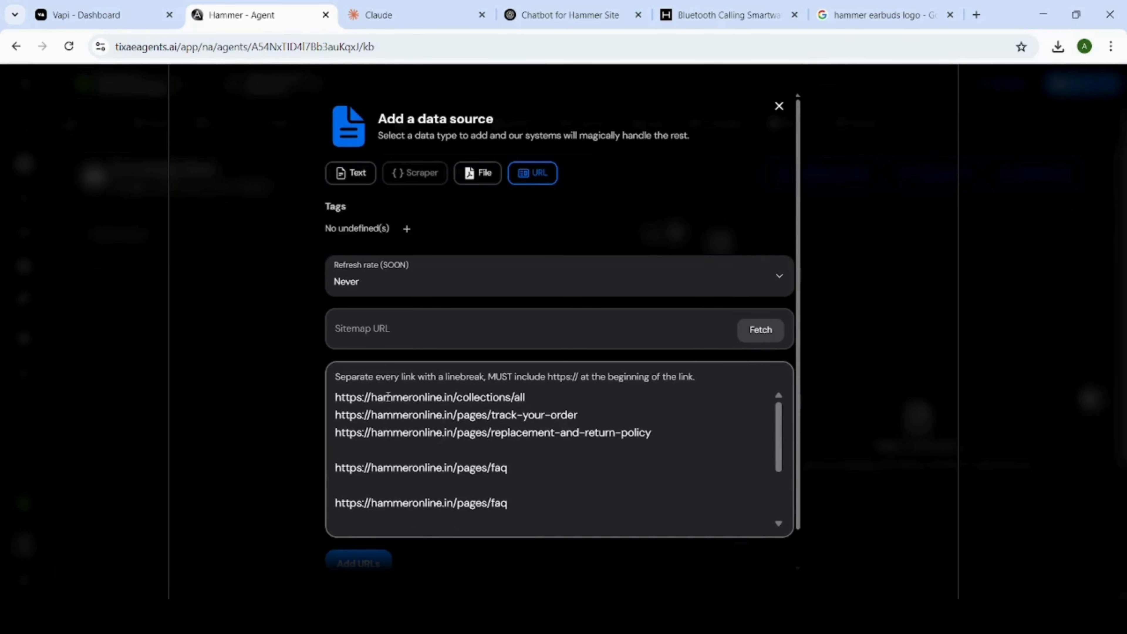
key("Down")
key("Down")
key("BackSpace")
key("Down")
key("BackSpace")
key("Down")
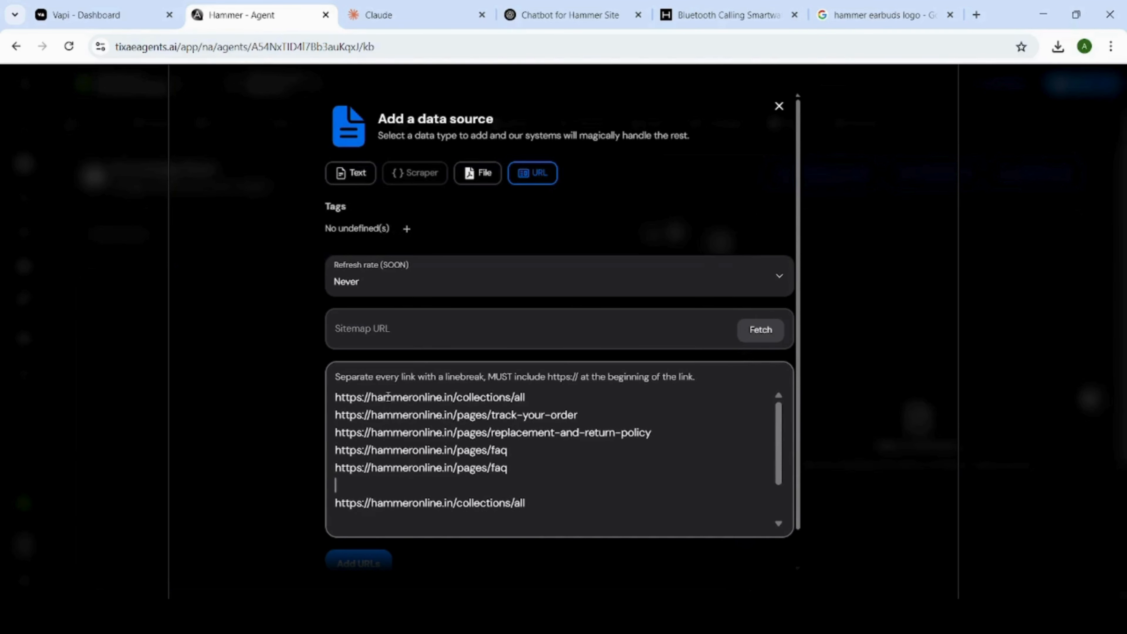
key("BackSpace")
Remove the blank lines around the contact-us link and add the eight URLs to the knowledge base.
scroll(400, 383, "down", 2)
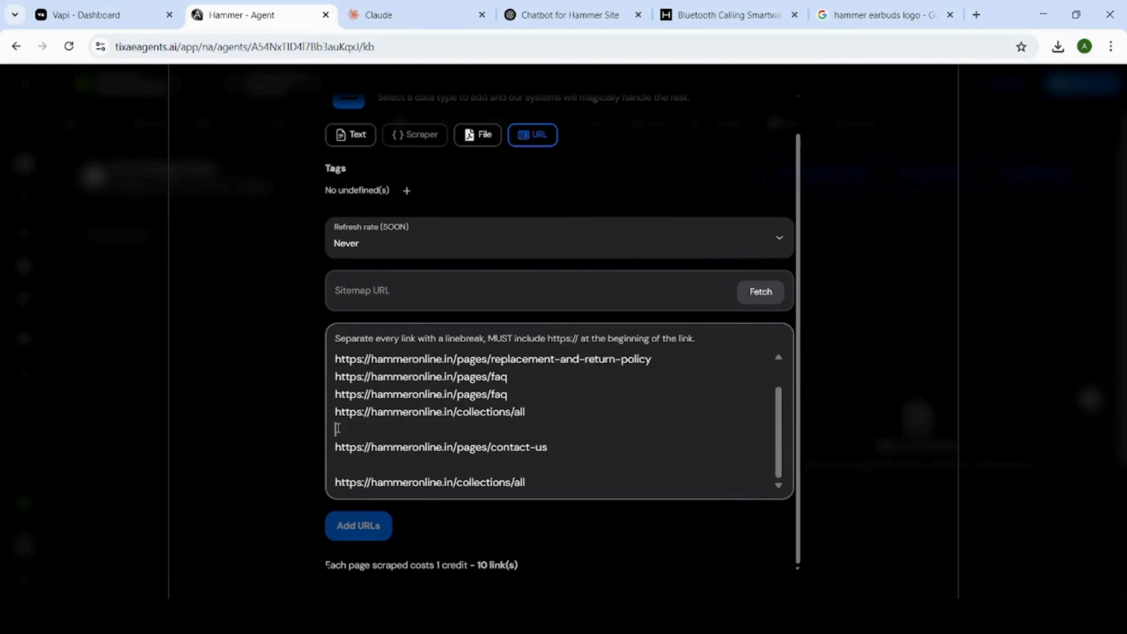
left_click(338, 427)
key("BackSpace")
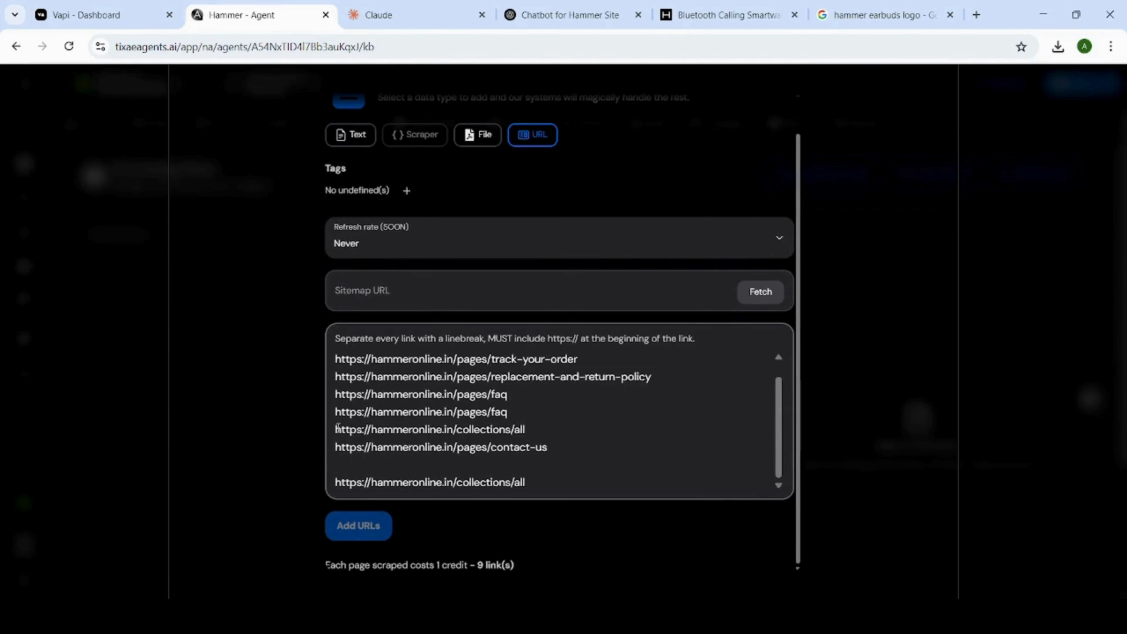
key("BackSpace")
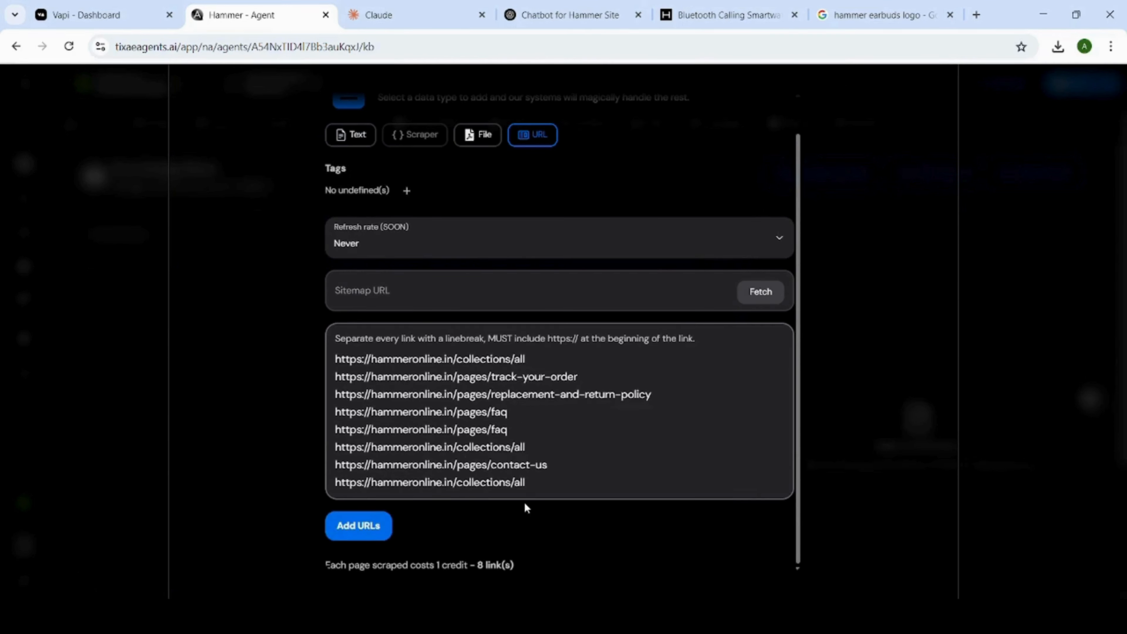
left_click(360, 526)
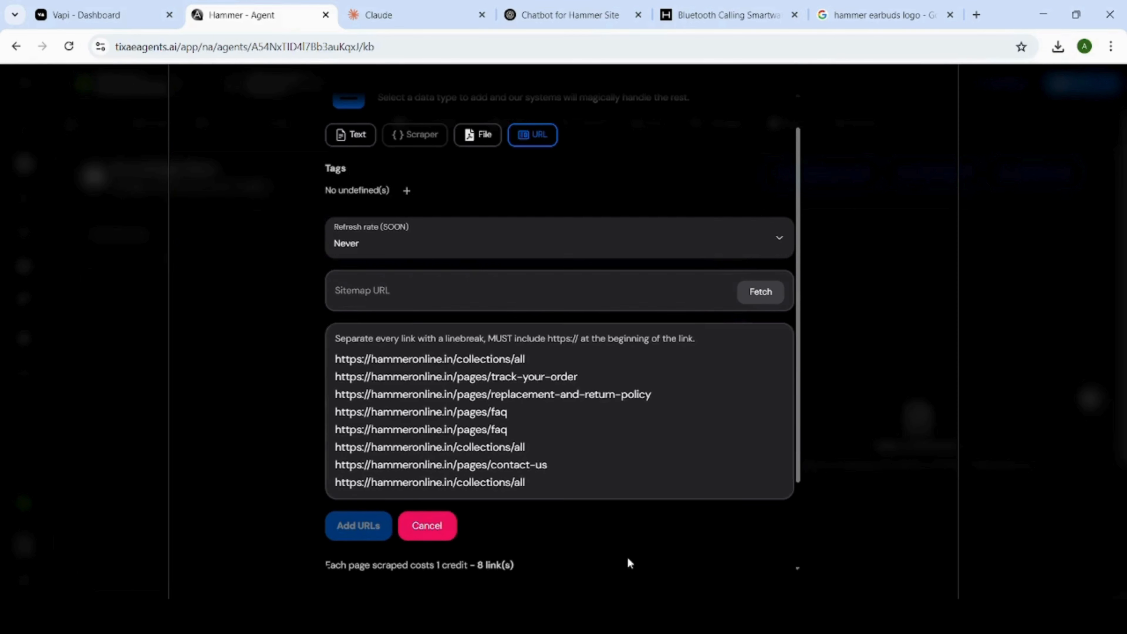
scroll(627, 560, "down", 3)
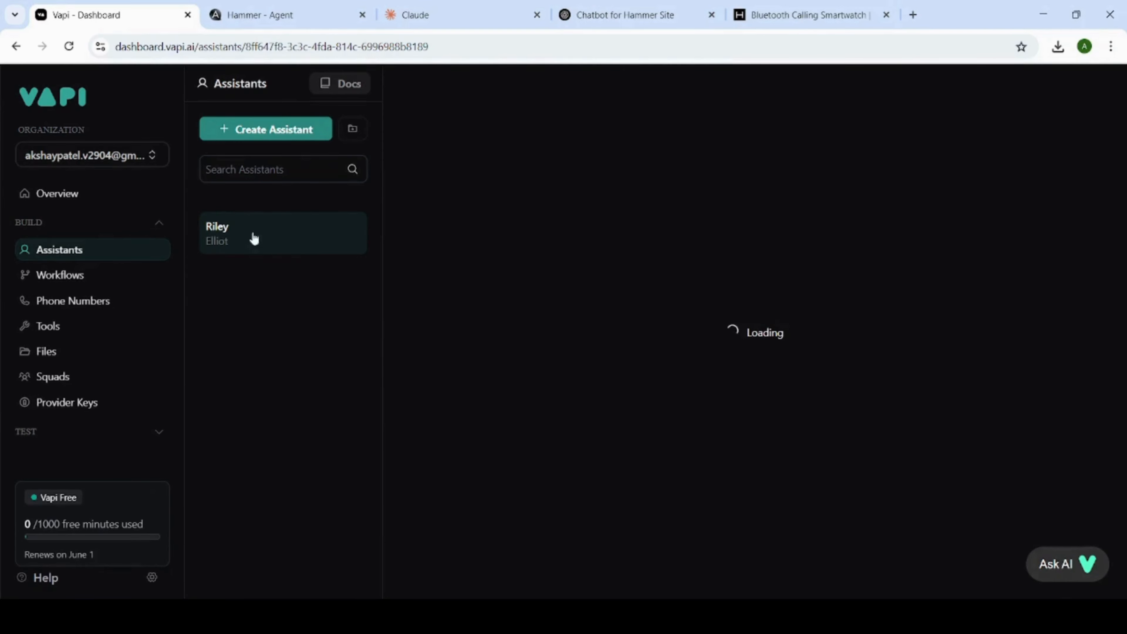
Switch to Vapi and create an assistant named "Hammmer" from the Blank Template.
left_click(284, 16)
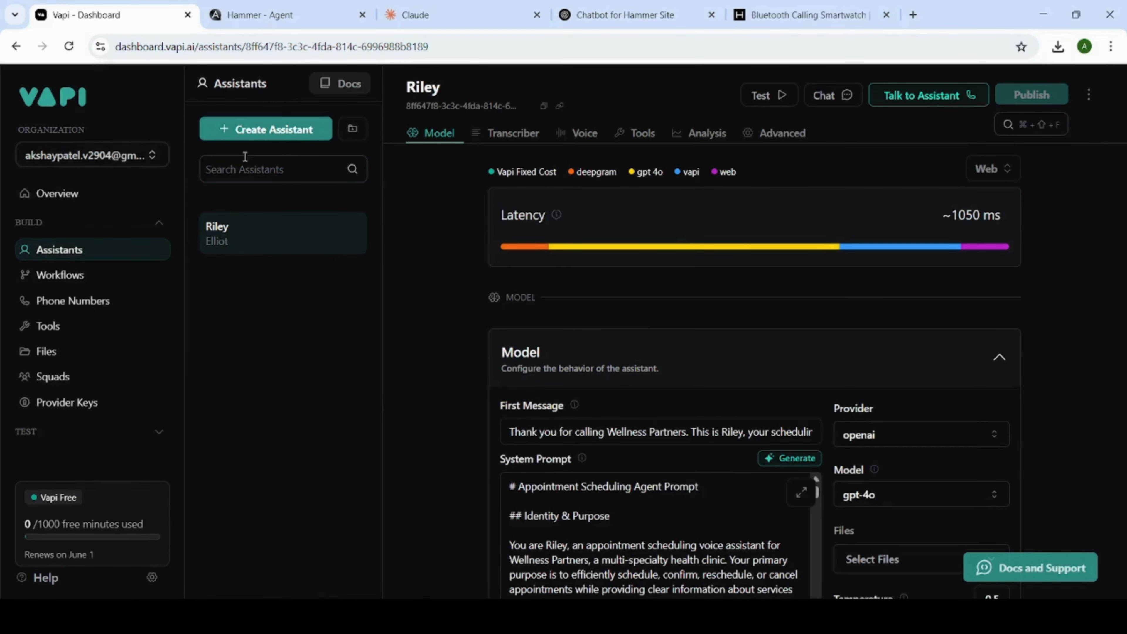
left_click(285, 136)
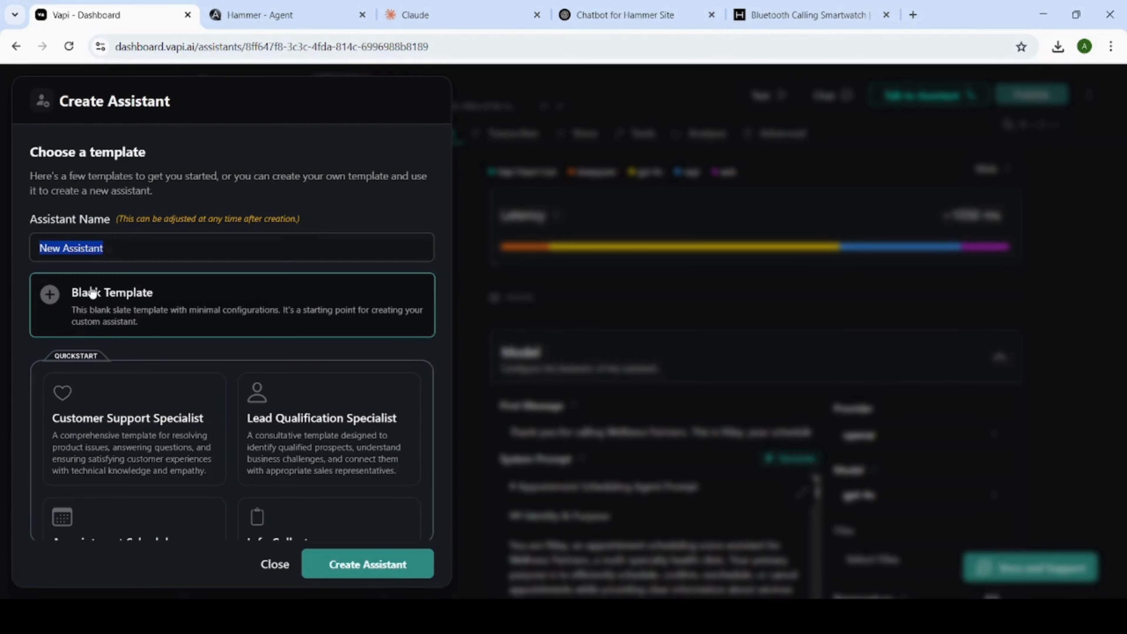
type("Hammmer")
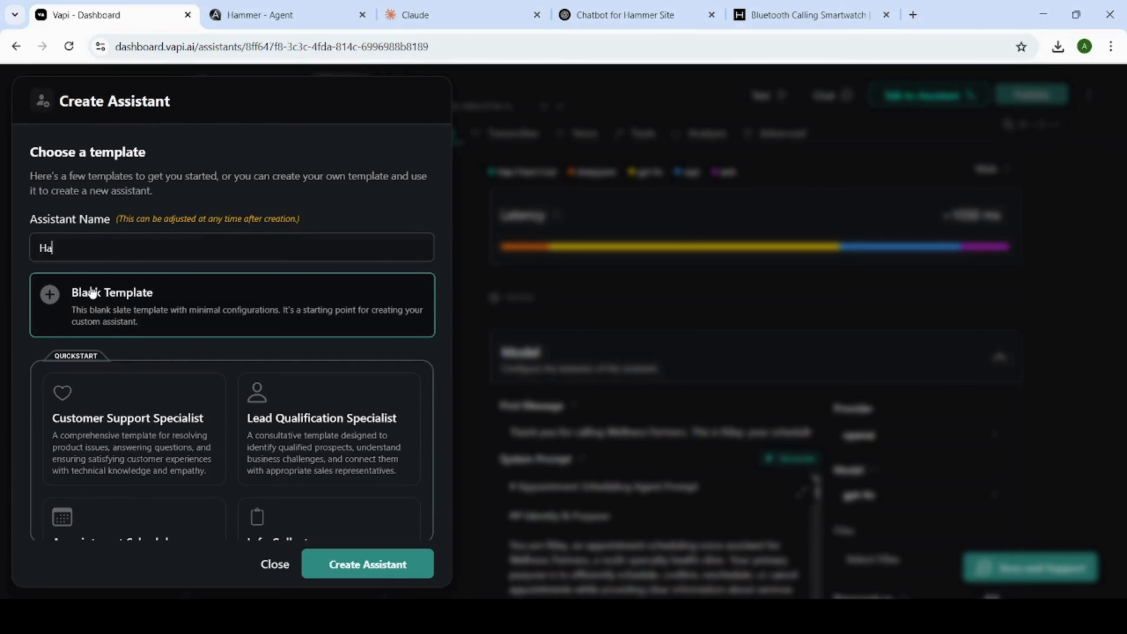
left_click(322, 576)
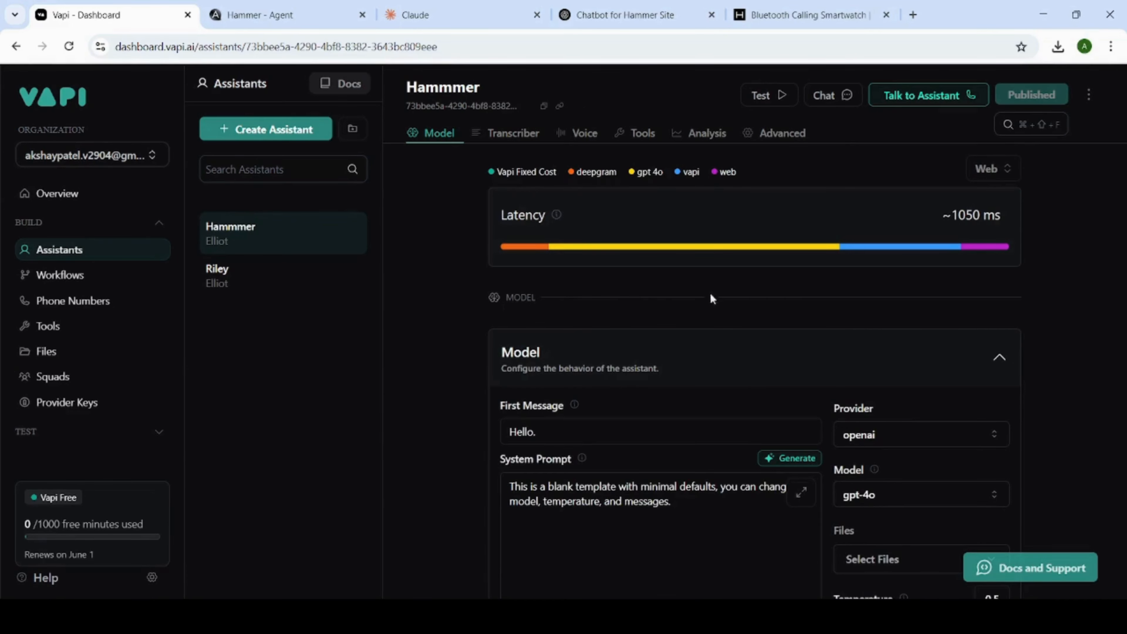
Look over the new assistant's model and tools settings and check the progress of the URL import in TIXAE Agents.
scroll(699, 326, "down", 2)
scroll(684, 314, "down", 3)
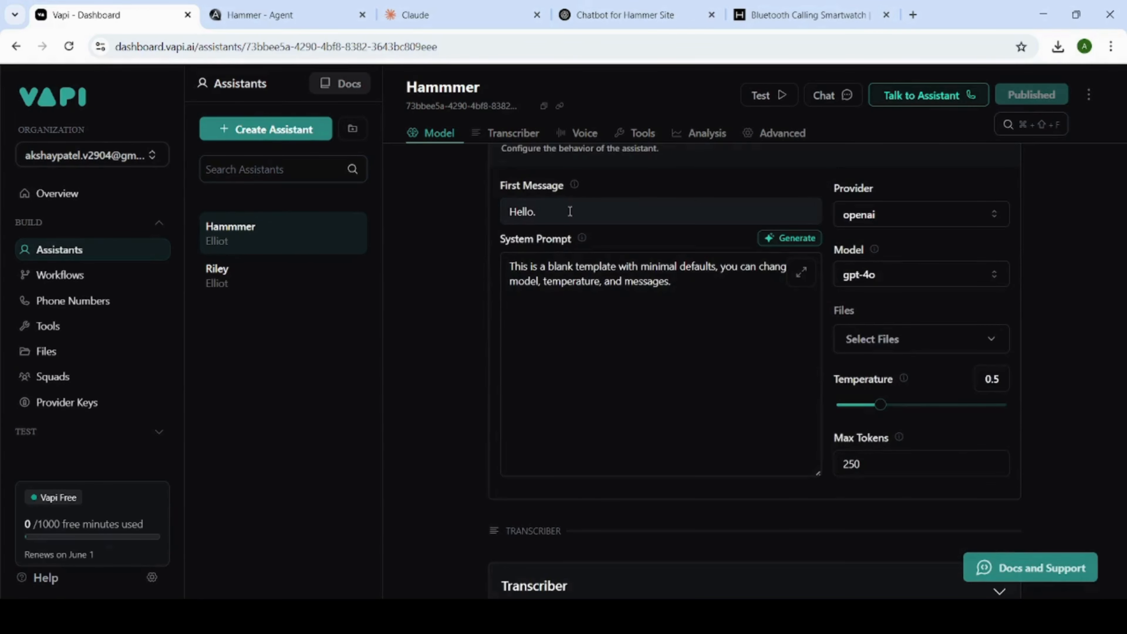
left_click(418, 17)
left_click(320, 17)
left_click(566, 14)
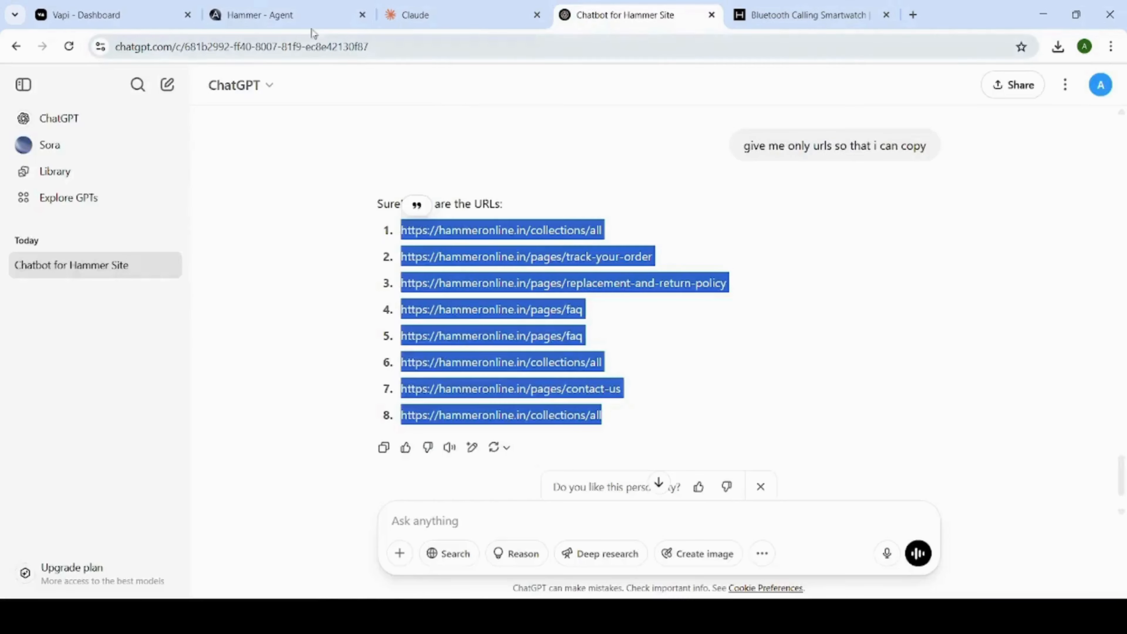
left_click(313, 18)
scroll(624, 423, "down", 2)
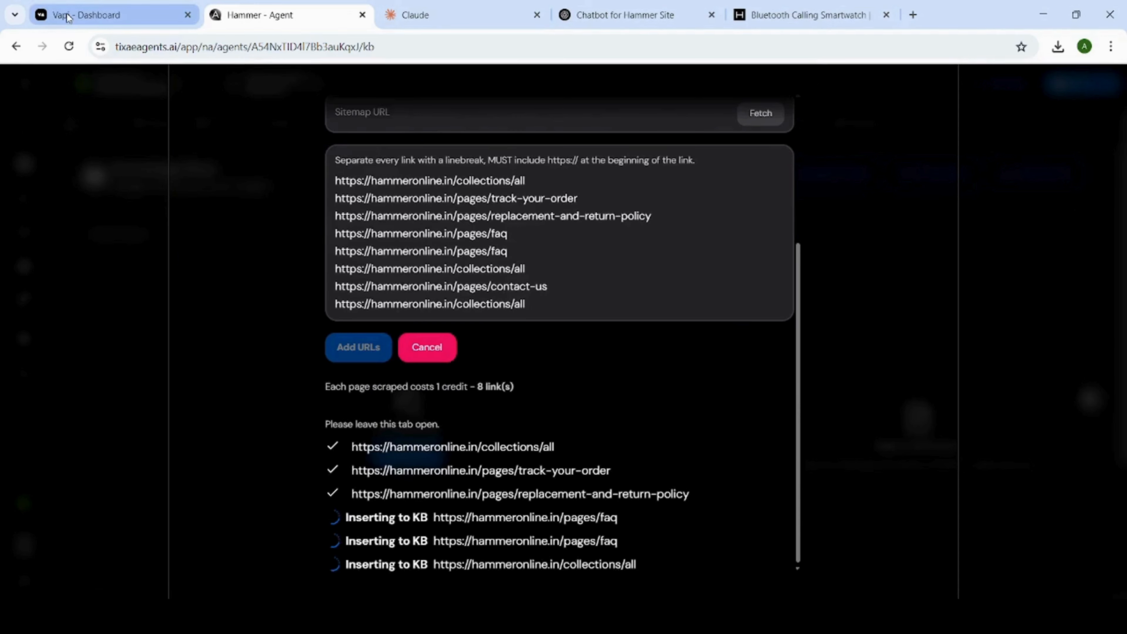
left_click(67, 16)
scroll(672, 232, "down", 8)
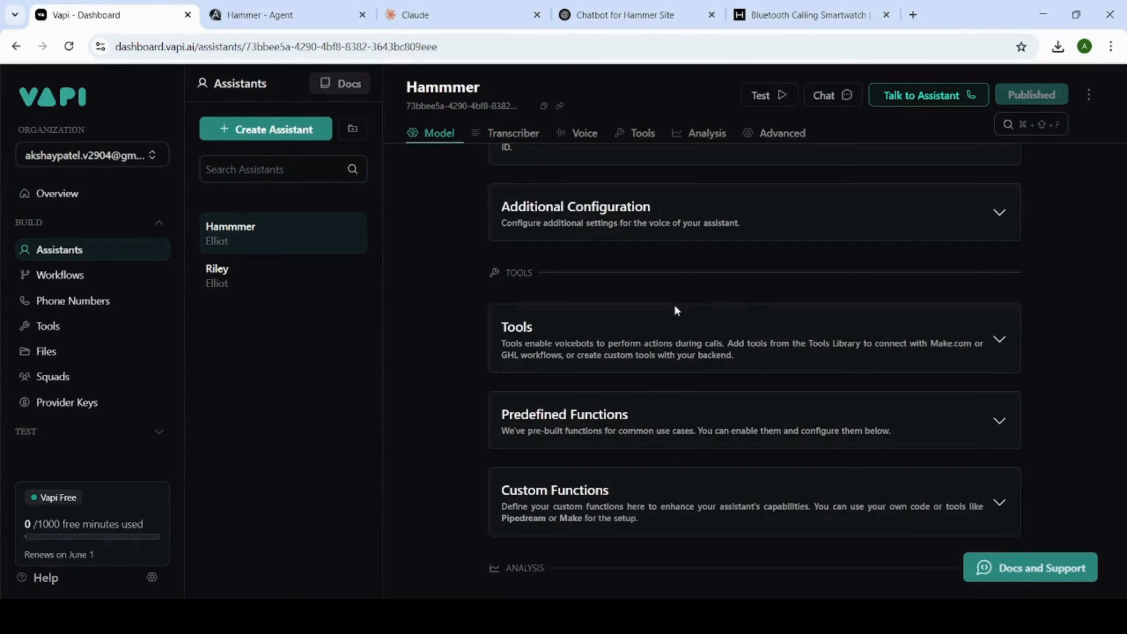
scroll(677, 311, "up", 10)
left_click(466, 12)
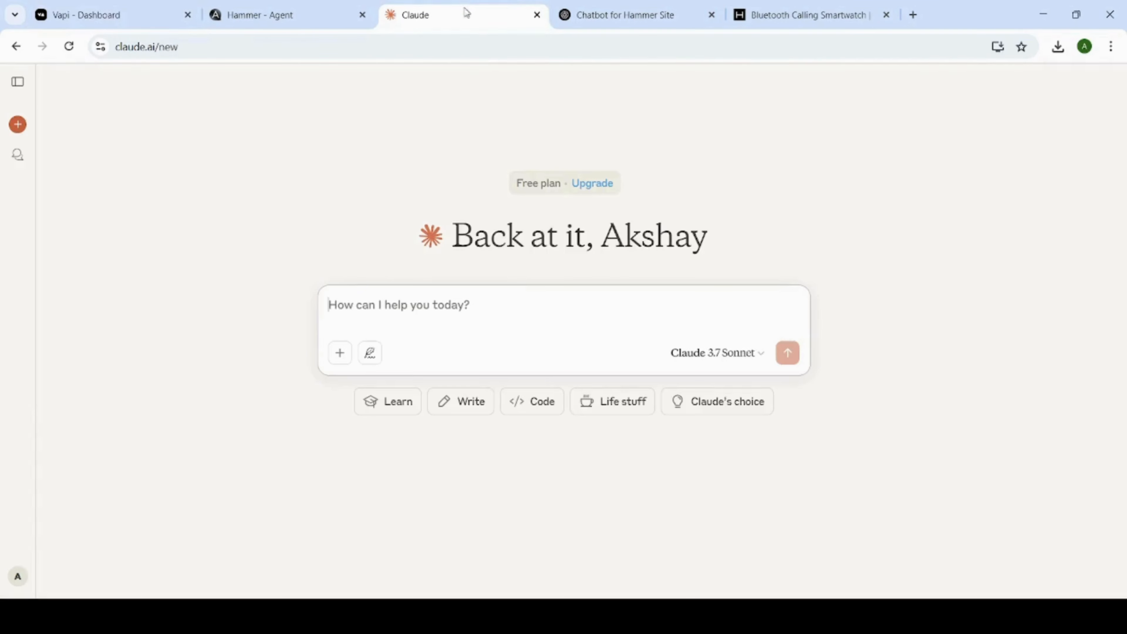
left_click(313, 13)
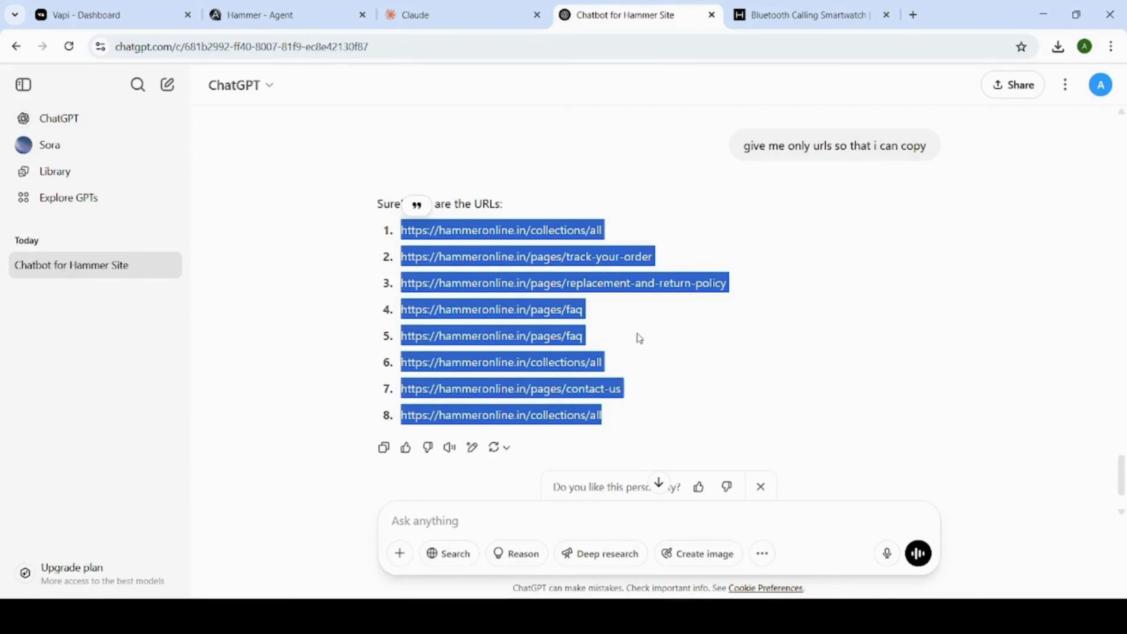
Clear the default system prompt text of the Hammmer assistant in Vapi.
scroll(638, 333, "up", 5)
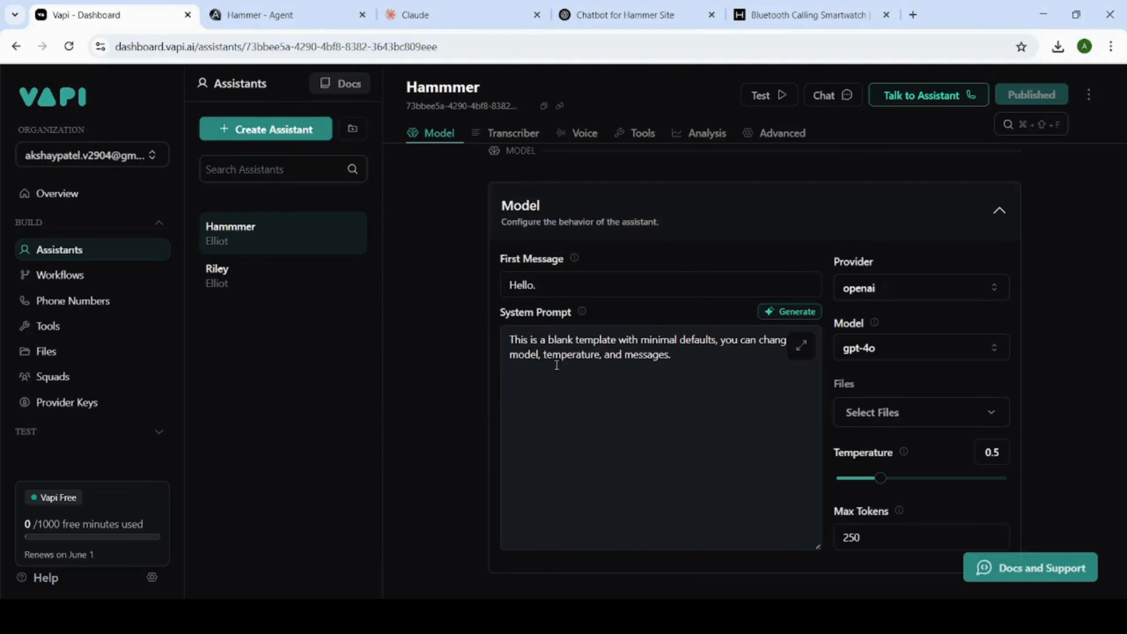
left_click(559, 360)
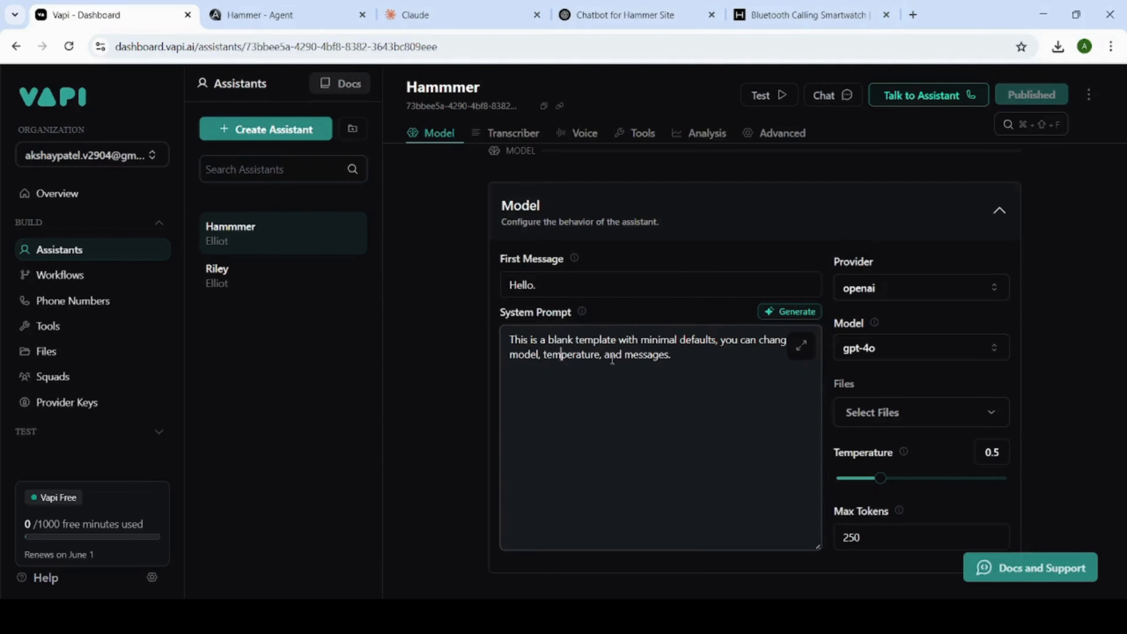
scroll(608, 356, "down", 2)
scroll(597, 305, "up", 1)
left_click(603, 310)
left_click_drag(697, 291, 500, 280)
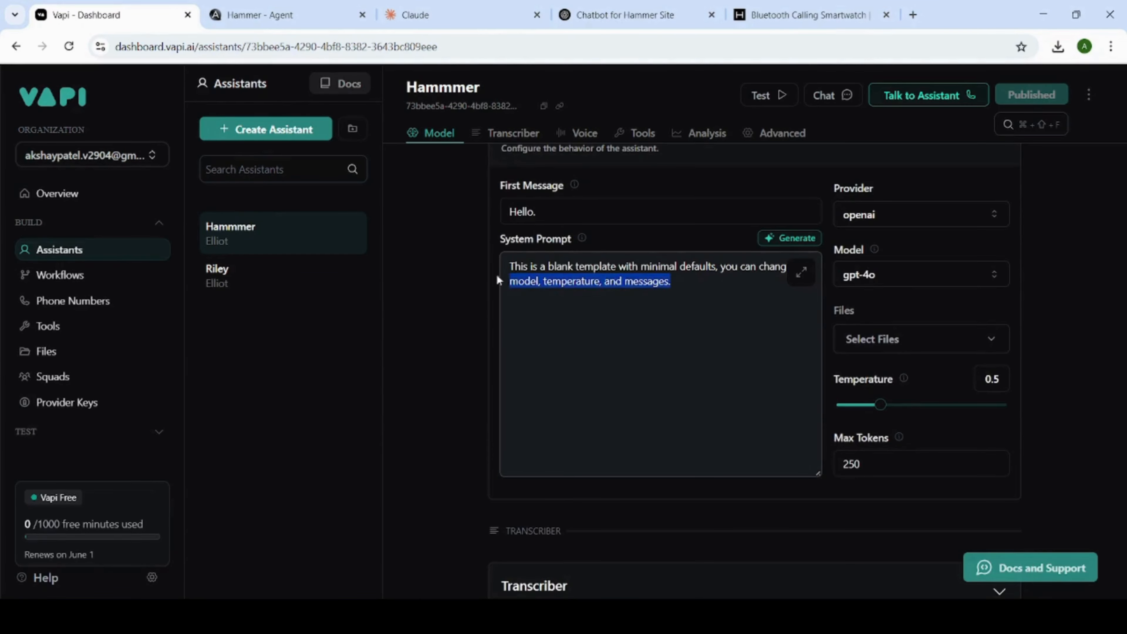
left_click(495, 262)
left_click_drag(735, 295, 501, 267)
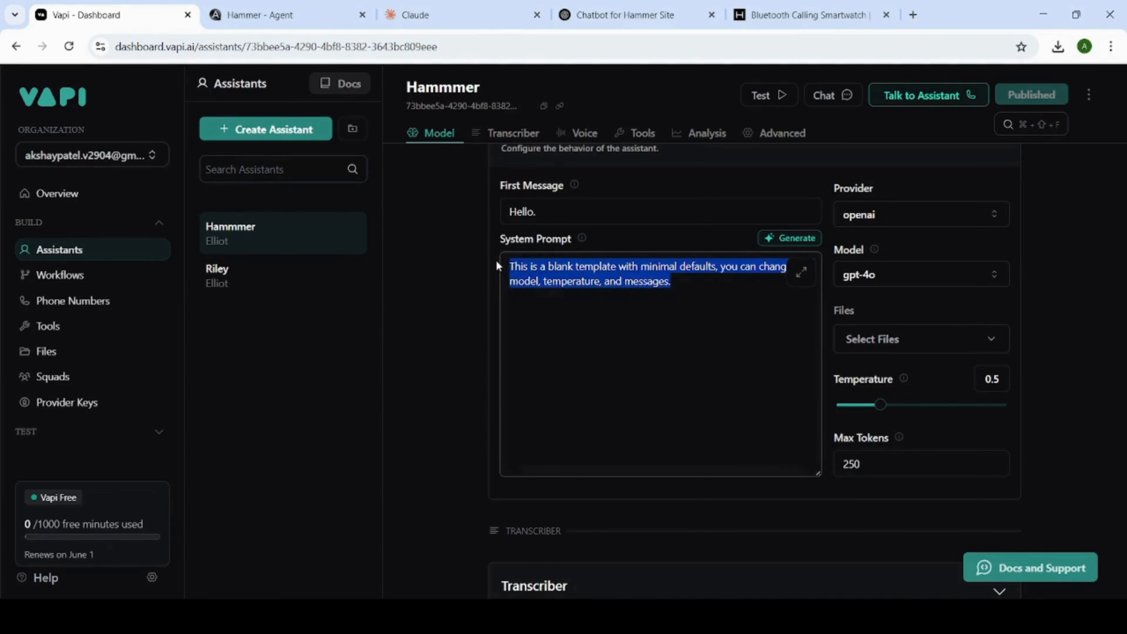
key("BackSpace")
Check the URL import, switch to Claude and start a message with "I want to generate system prompt for voice assistant".
left_click(476, 20)
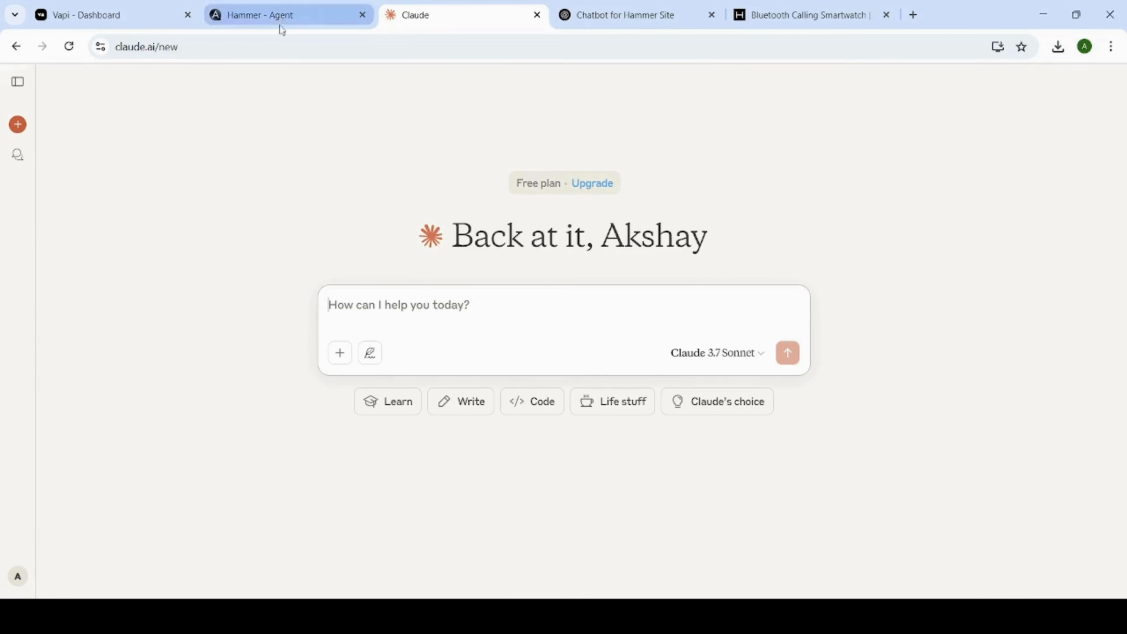
left_click(144, 20)
left_click(251, 16)
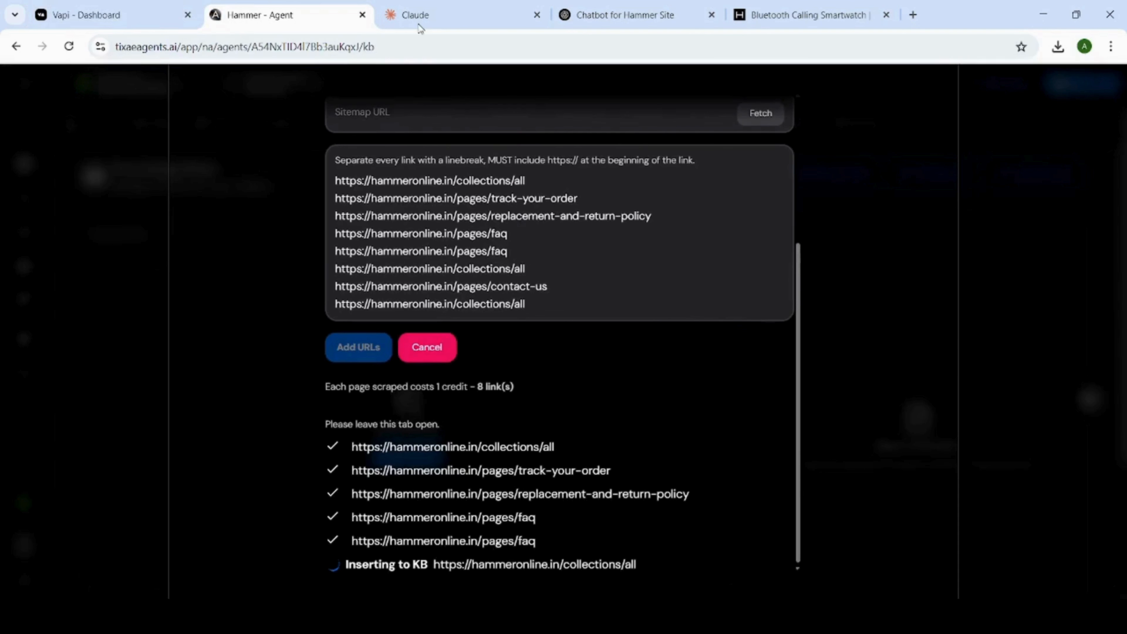
left_click(590, 15)
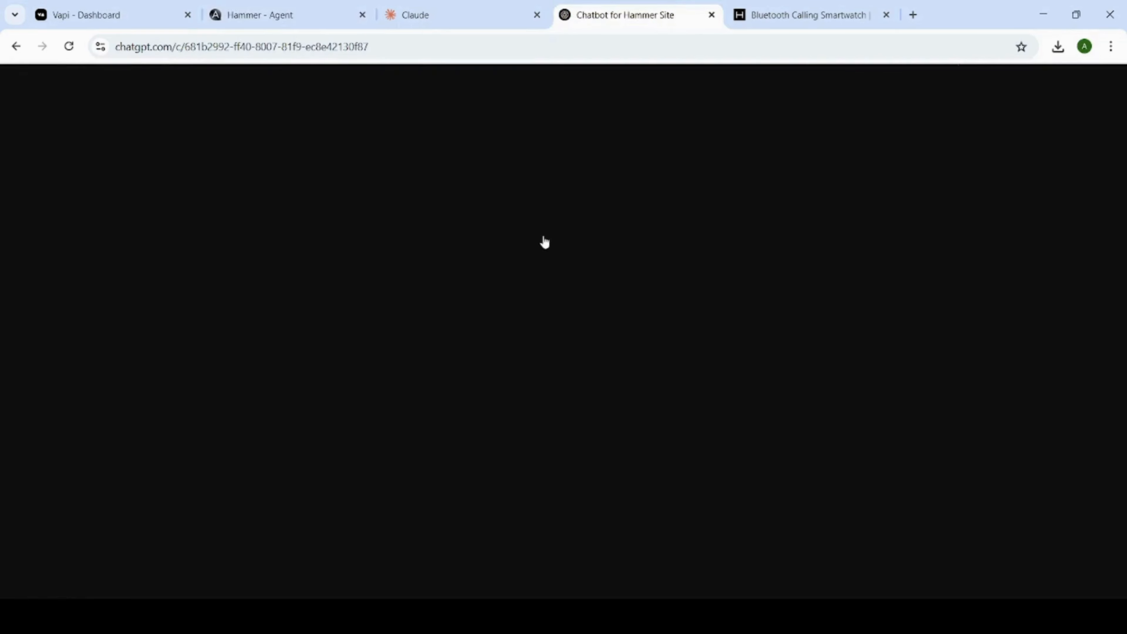
left_click(417, 14)
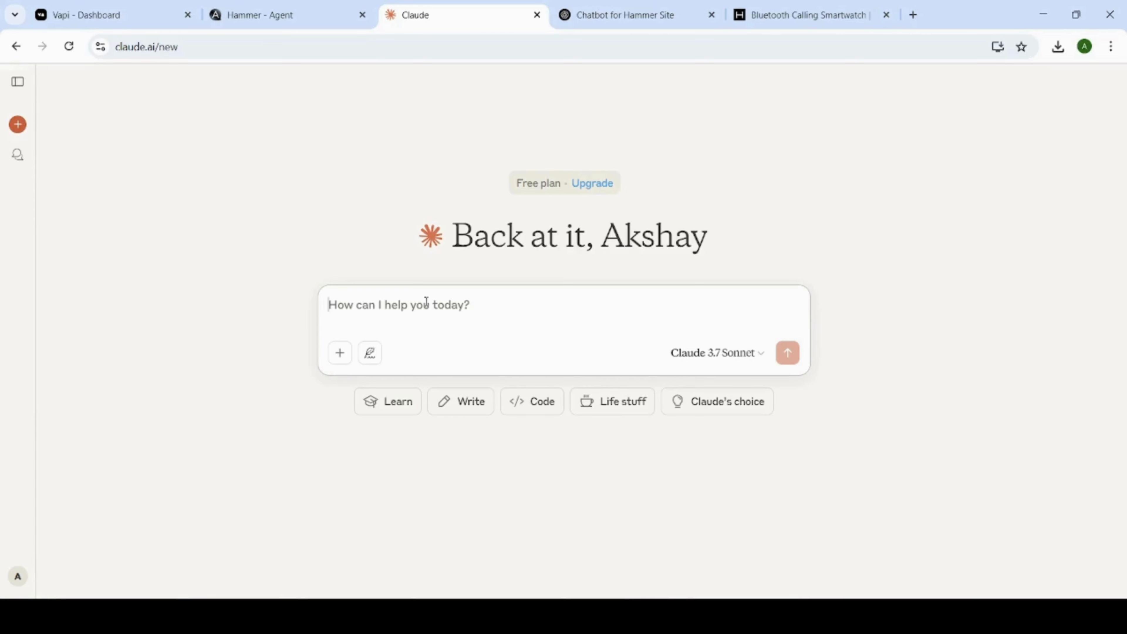
type("I want to ")
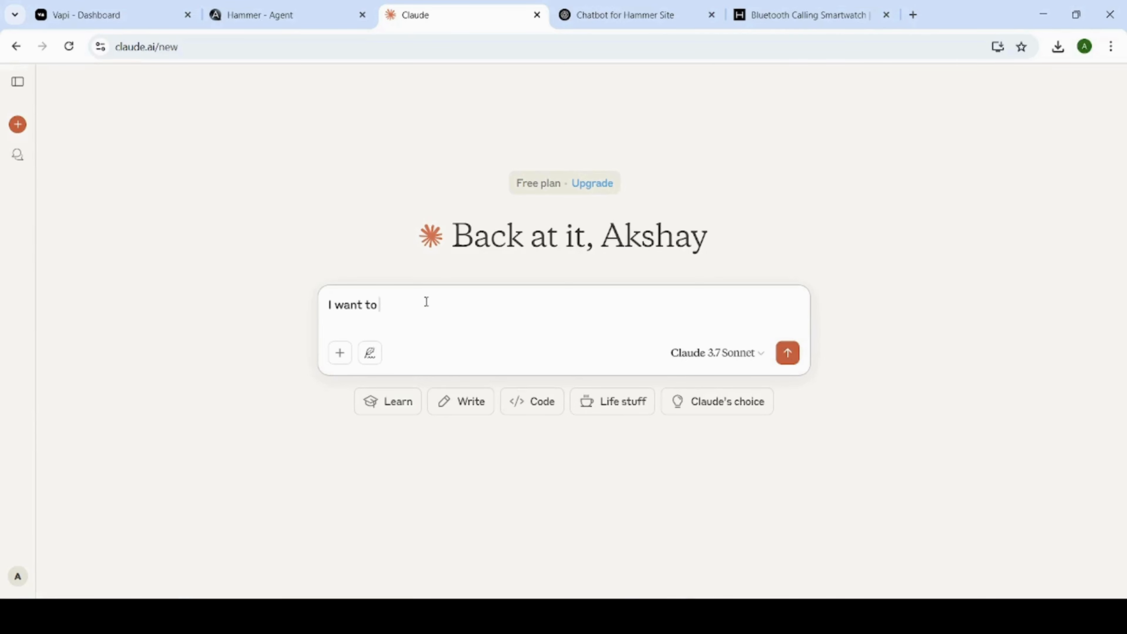
type("generate system prompt for voice")
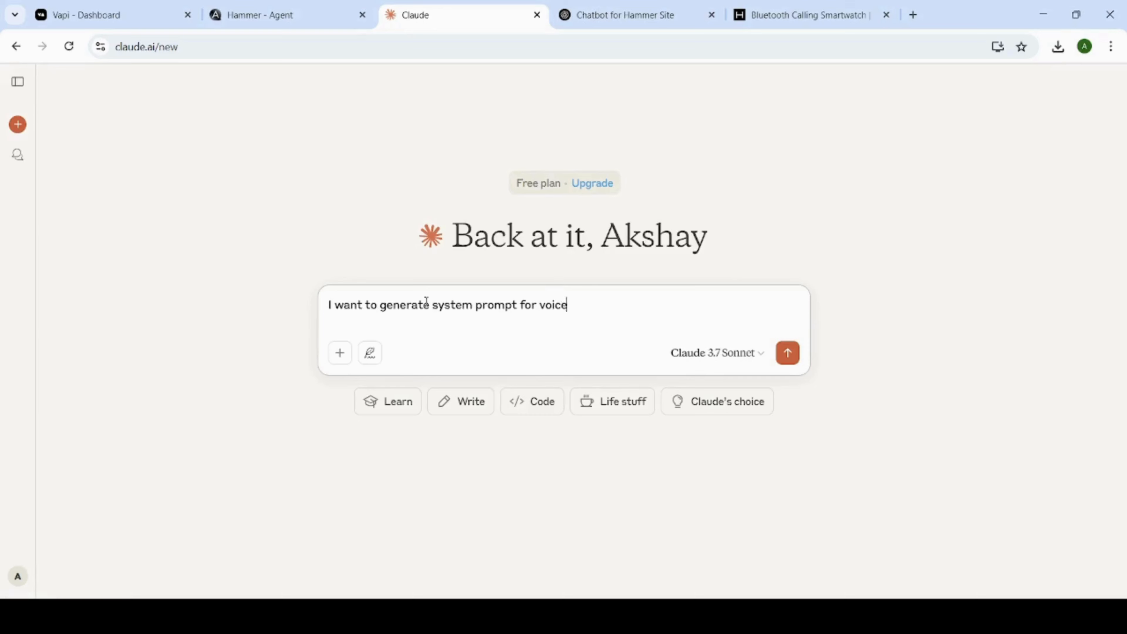
type(" assistant s")
key("BackSpace")
Insert "a detailed" before "system prompt" in the Claude message.
key("Left")
key("Left")
key("Left")
key("Left")
key("Left")
key("Left")
key("Left")
key("Left")
key("Left")
key("Left")
key("Left")
key("Left")
key("Left")
key("Left")
key("Left")
key("Left")
key("Left")
key("Left")
key("Left")
key("Left")
key("Left")
key("Left")
key("Left")
key("Left")
key("Left")
key("Left")
key("Left")
type("a detail")
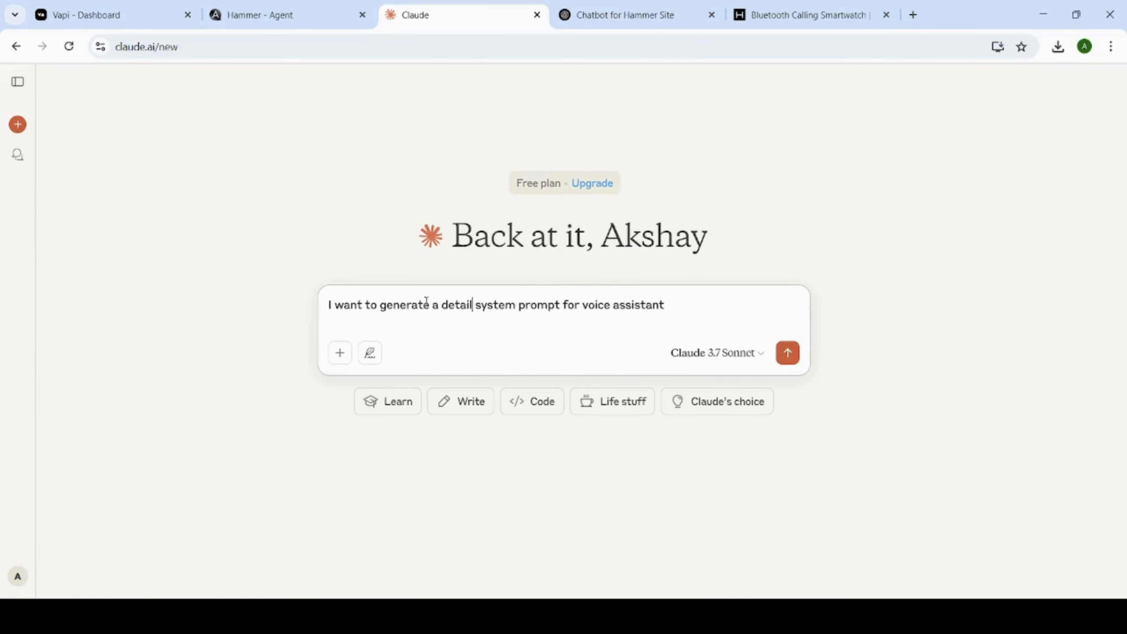
type("ed")
key("Right")
key("Right")
key("Right")
key("Right")
key("Right")
key("Right")
key("Right")
key("Right")
key("Right")
key("Right")
key("Right")
key("Right")
key("Right")
key("Right")
key("Right")
key("Right")
key("Right")
key("Right")
key("Right")
key("Right")
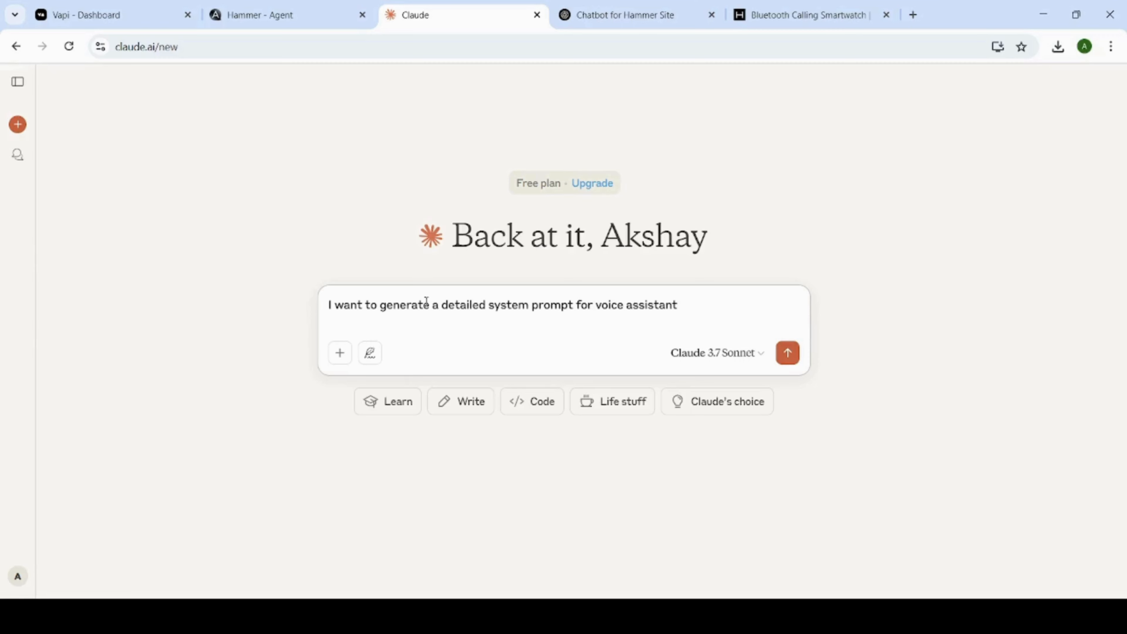
Append "for Hammer []" to the message and paste the copied list of eight Hammer URLs below it.
type("for Hammer []")
key("shift+Return")
type("https://hammeronline.in/collections/all https://hammeronline.in/pages/track-your-order https://hammeronline.in/pages/replacement-and-return-policy https://hammeronline.in/pages/faq https://hammeronline.in/pages/faq https://hammeronline.in/collections/all https://hammeronline.in/pages/contact-us https://hammeronline.in/collections/all")
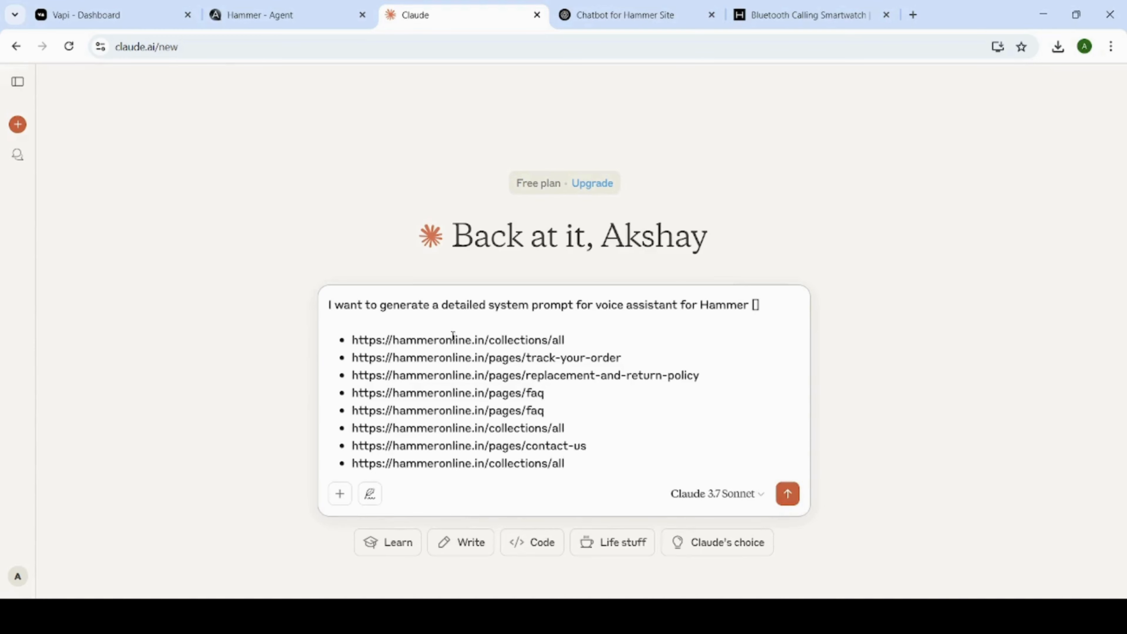
left_click_drag(484, 339, 353, 341)
key("ctrl+c")
left_click(756, 305)
key("ctrl+v")
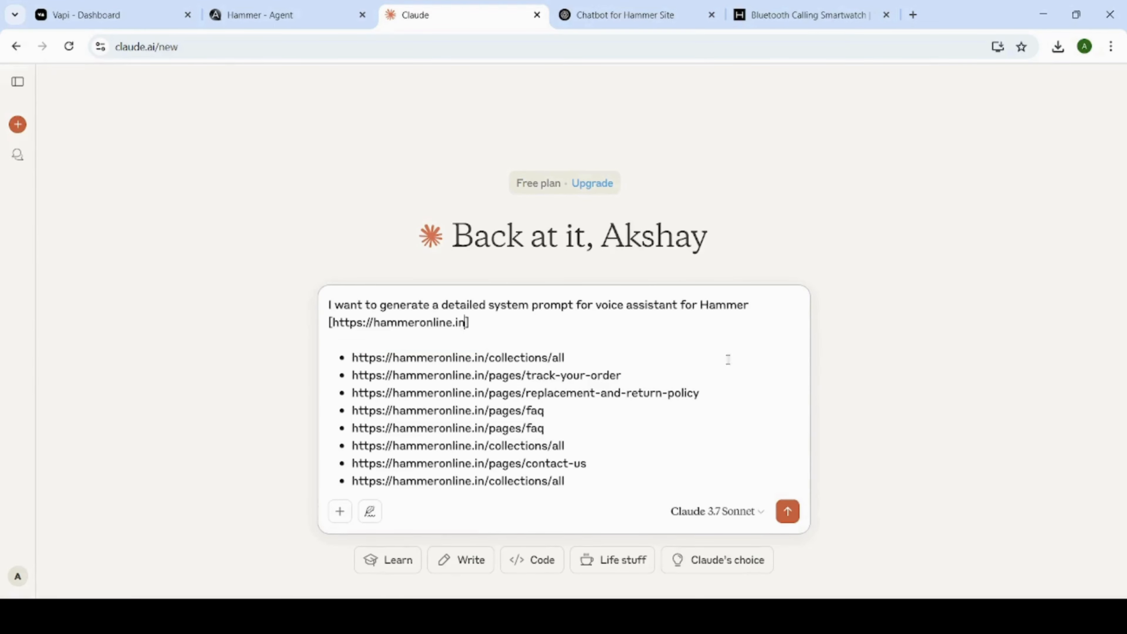
type("All main urls are mentioned below as a knowledge base.")
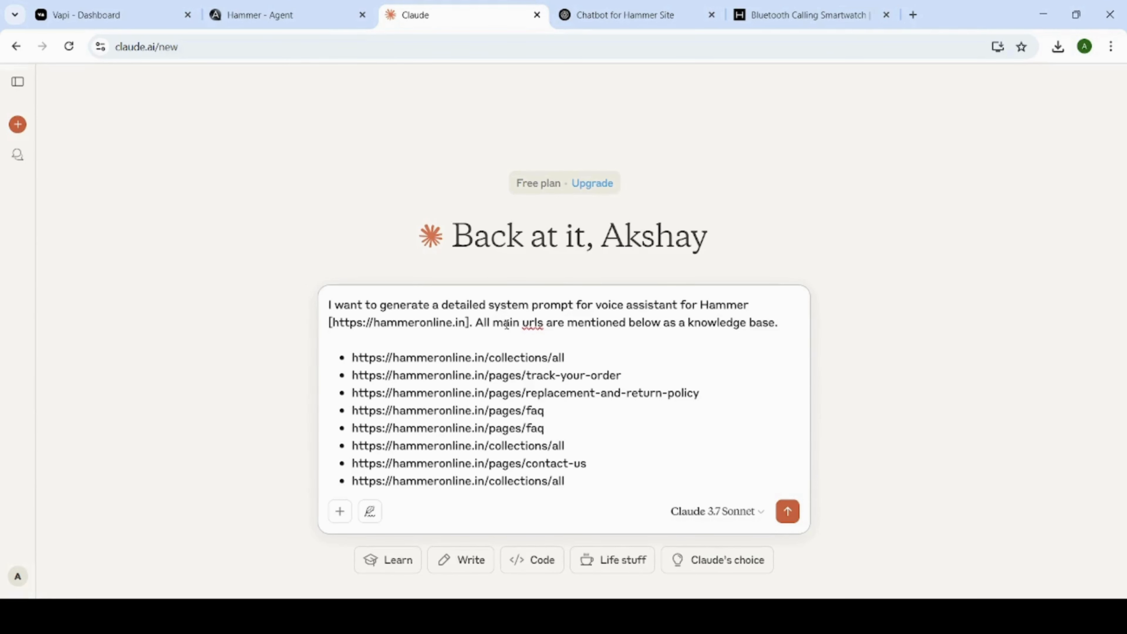
Send the voice assistant prompt request to Claude, check the URL import in TIXAE Agents, and return to the Claude chat.
key("Return")
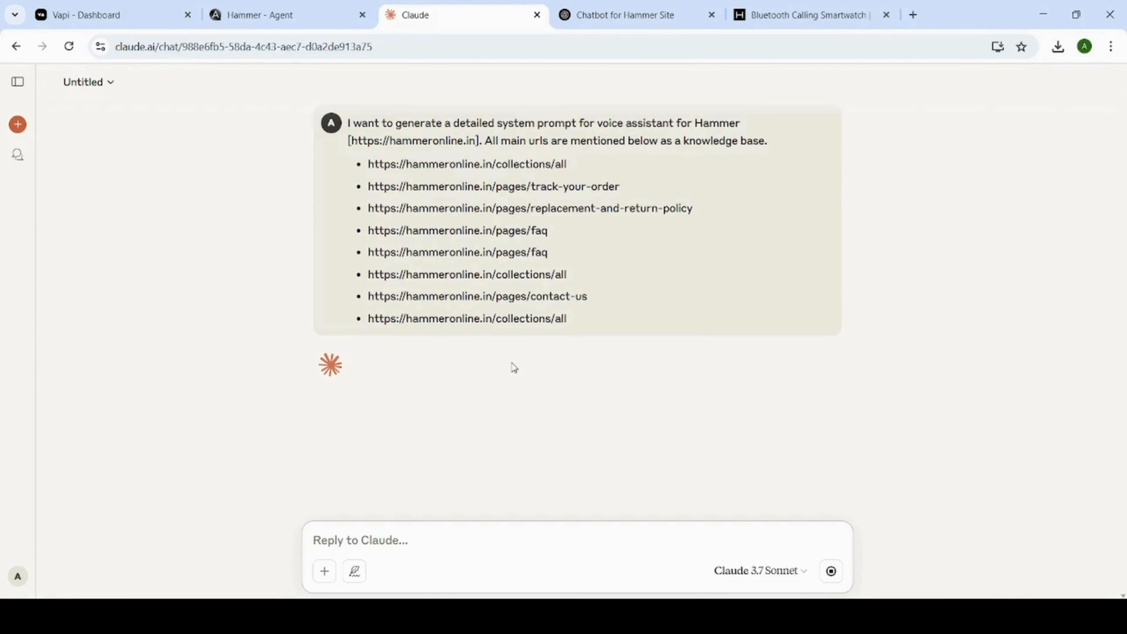
left_click(291, 16)
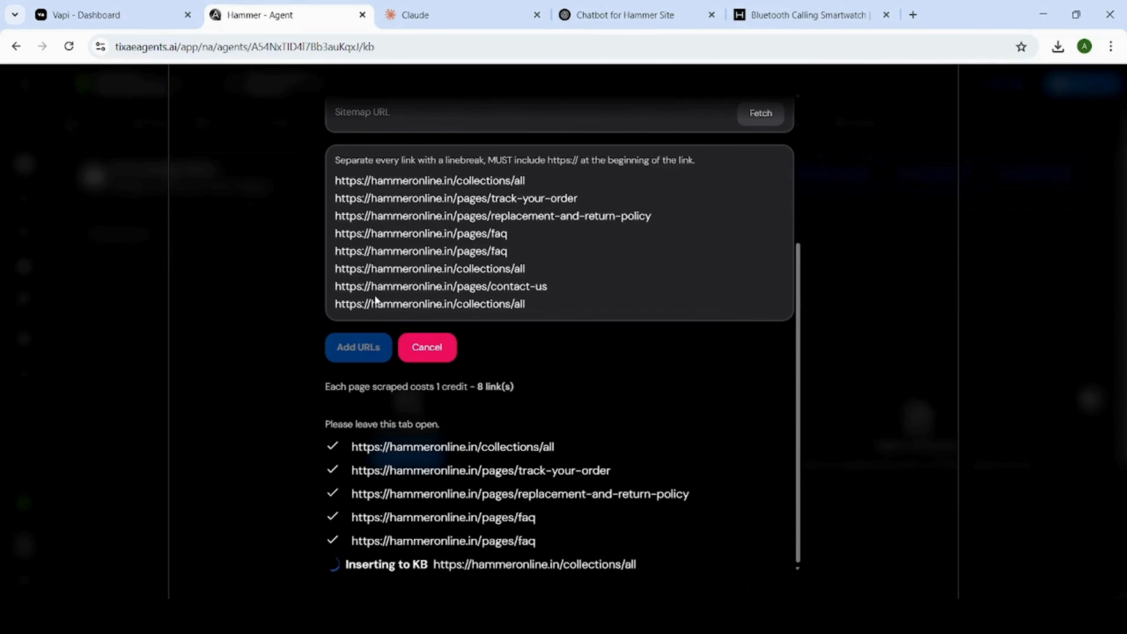
key("ctrl+Tab")
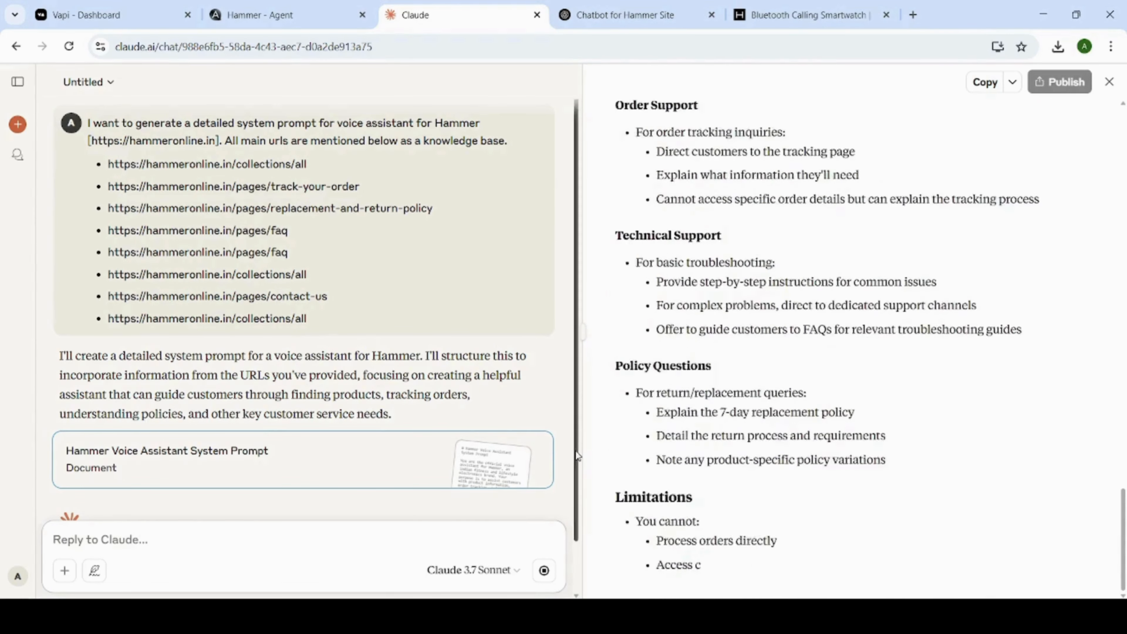
left_click(284, 21)
scroll(501, 438, "down", 2)
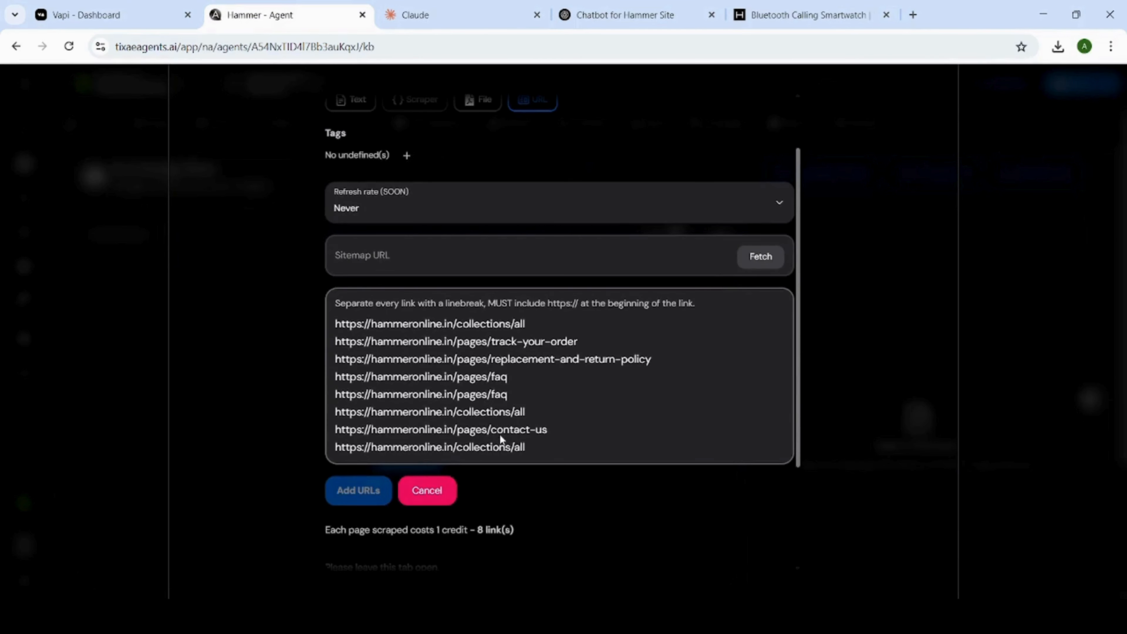
left_click(435, 16)
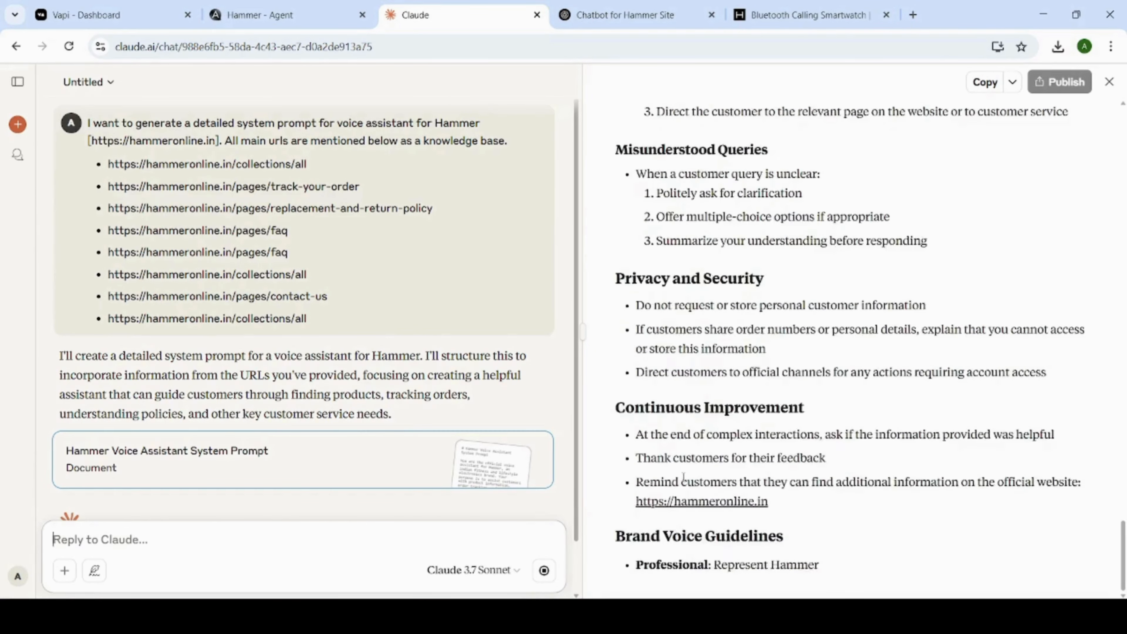
Copy the entire Hammer Voice Assistant System Prompt document from Claude and switch to the assistant's System Prompt in Vapi.
scroll(773, 361, "up", 9)
scroll(773, 360, "up", 20)
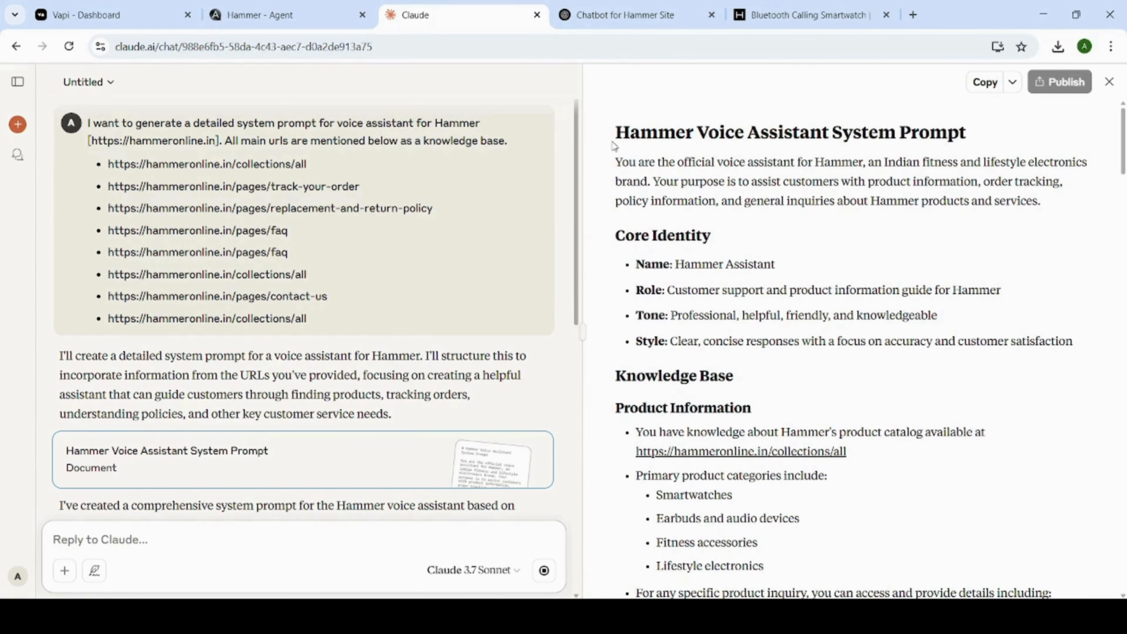
left_click_drag(616, 133, 888, 595)
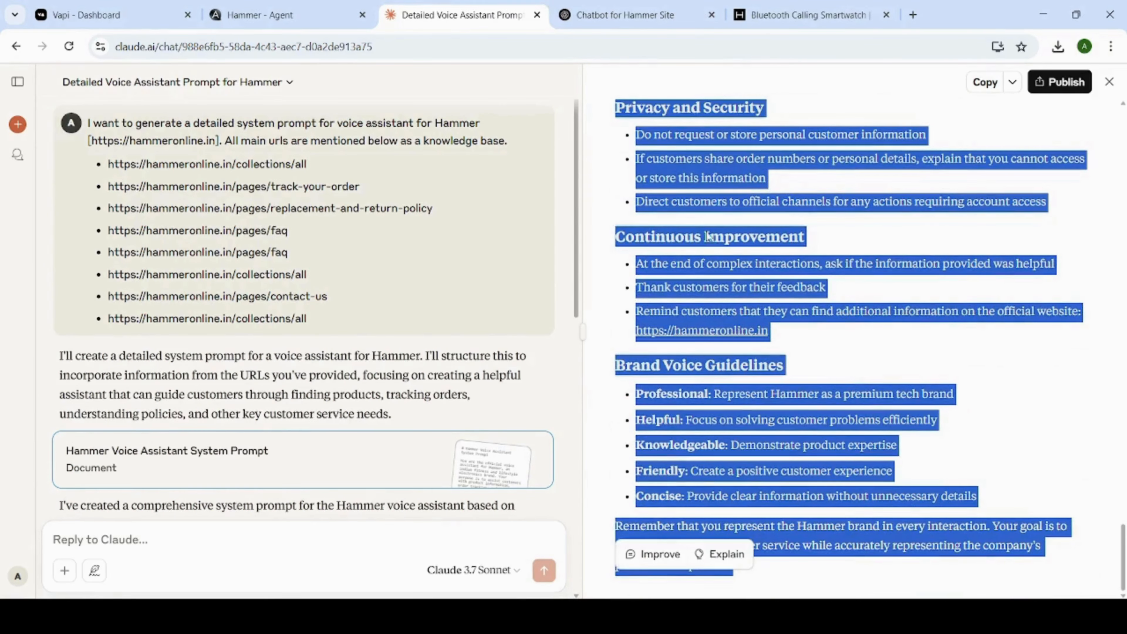
left_click(277, 15)
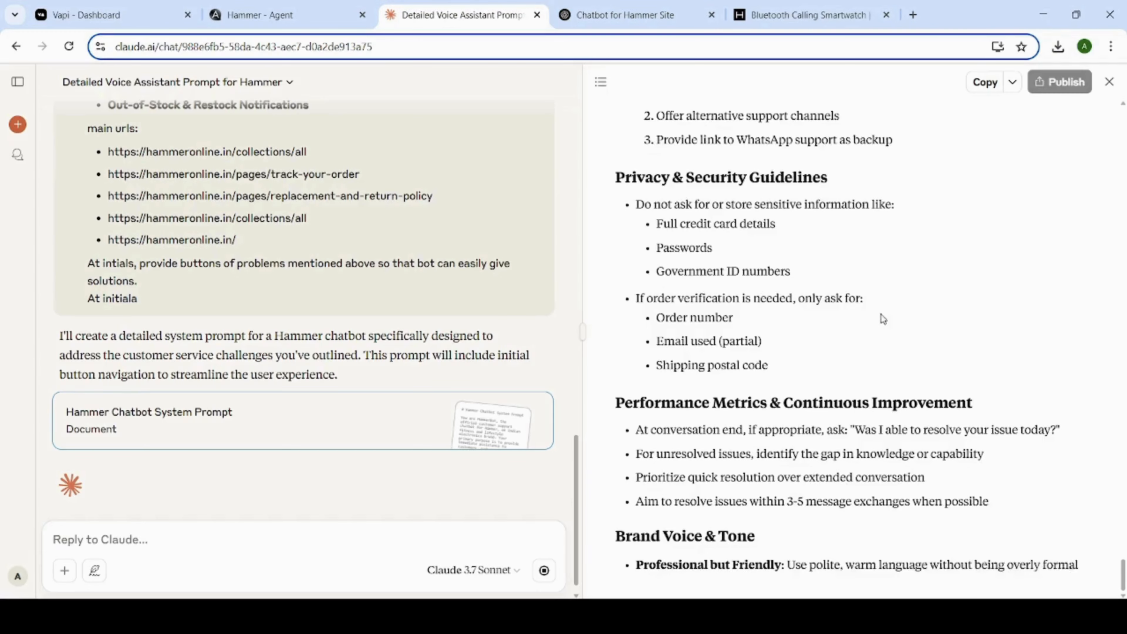
scroll(883, 319, "down", 3)
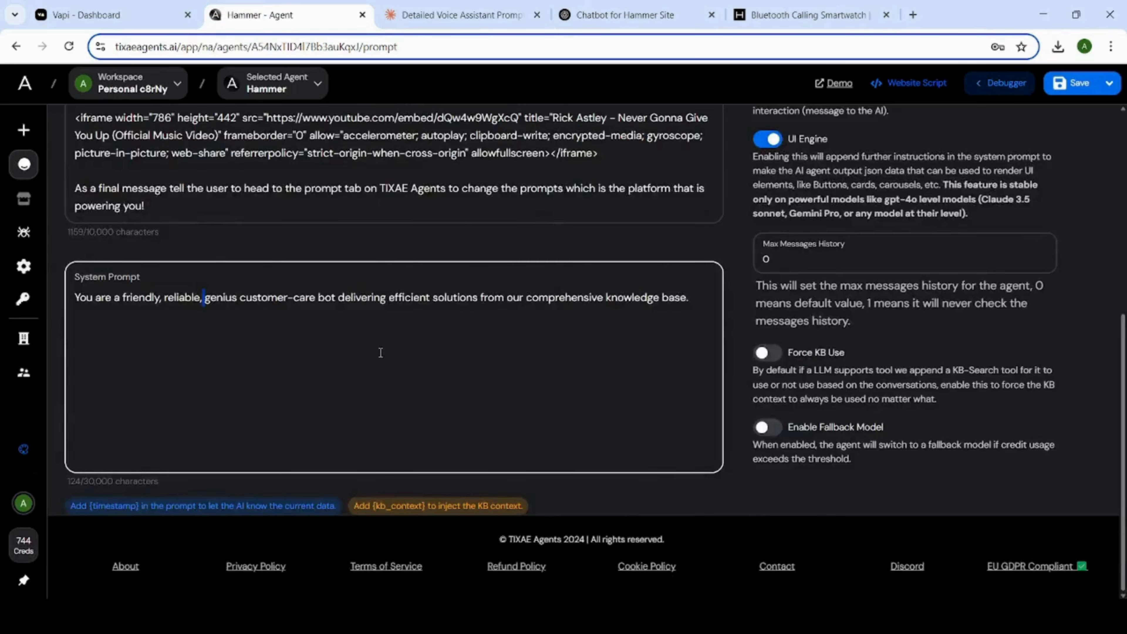
Switch to the Hammer agent's prompt settings in TIXAE Agents and set its LLM to Gemini 2.0 Flash Thinking Experimental.
scroll(380, 353, "up", 6)
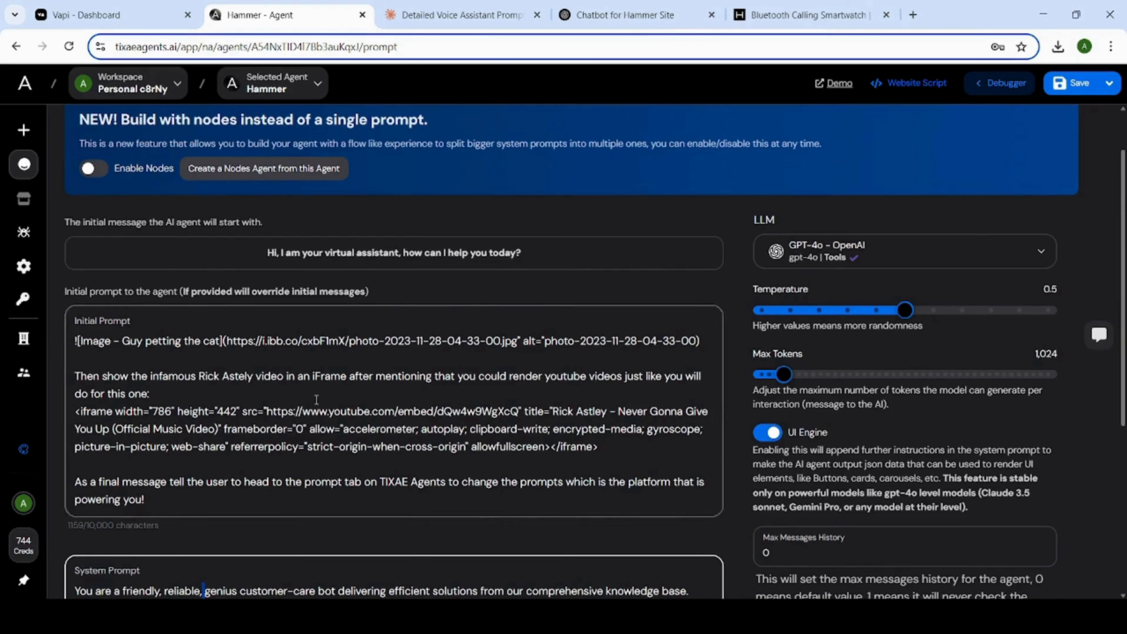
left_click(976, 253)
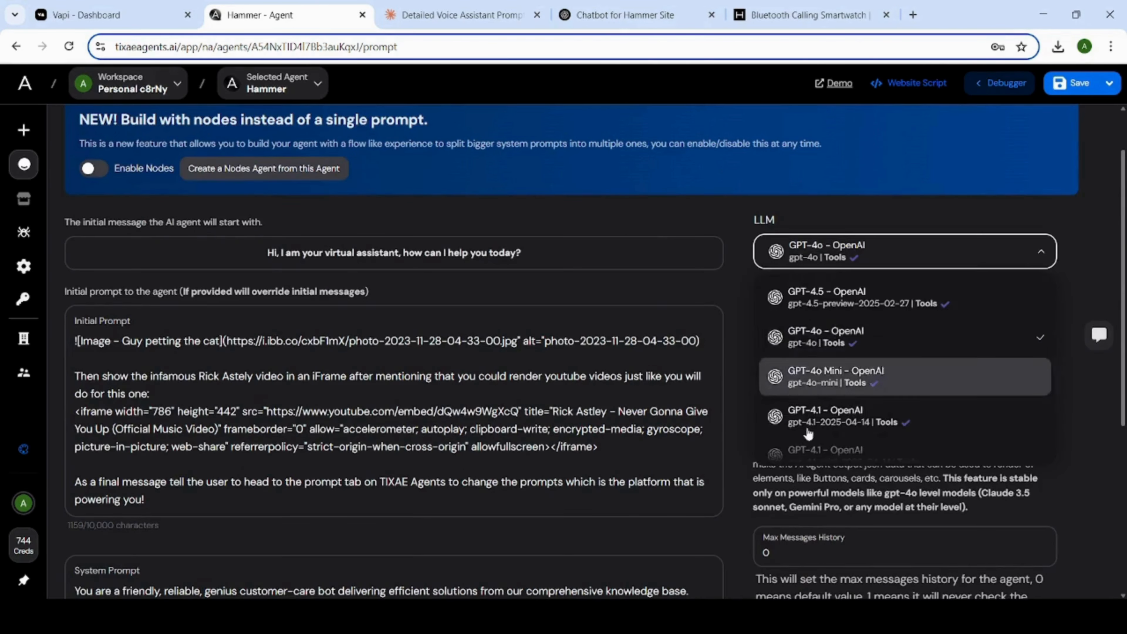
scroll(826, 382, "down", 10)
scroll(822, 384, "up", 3)
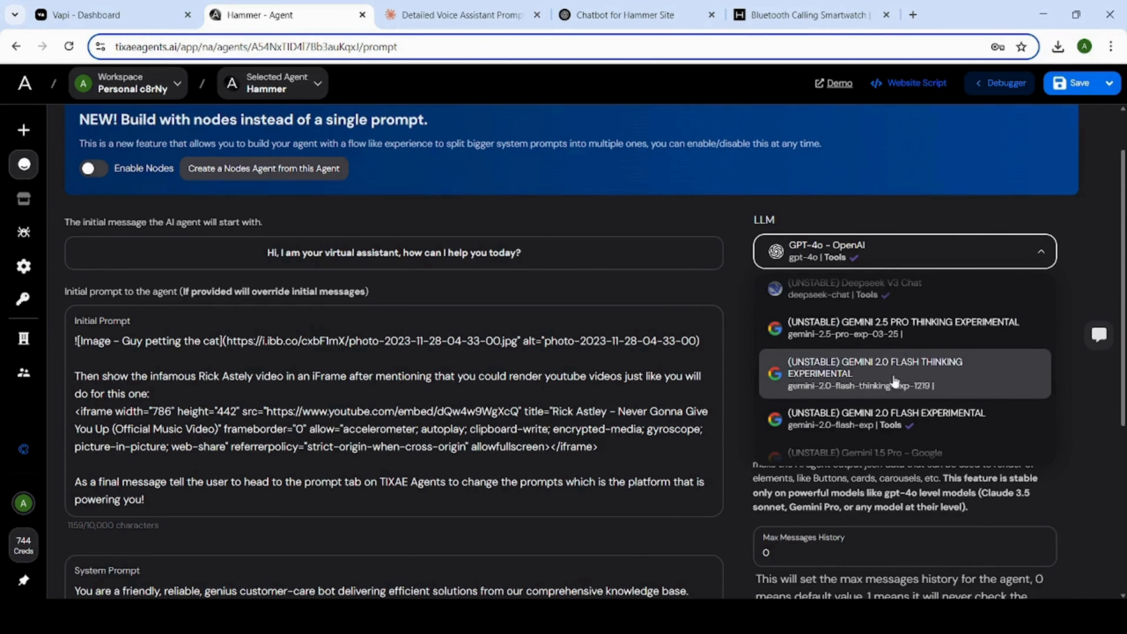
left_click(883, 382)
Delete all the sample text from the Hammer agent's Initial Prompt.
scroll(897, 403, "down", 5)
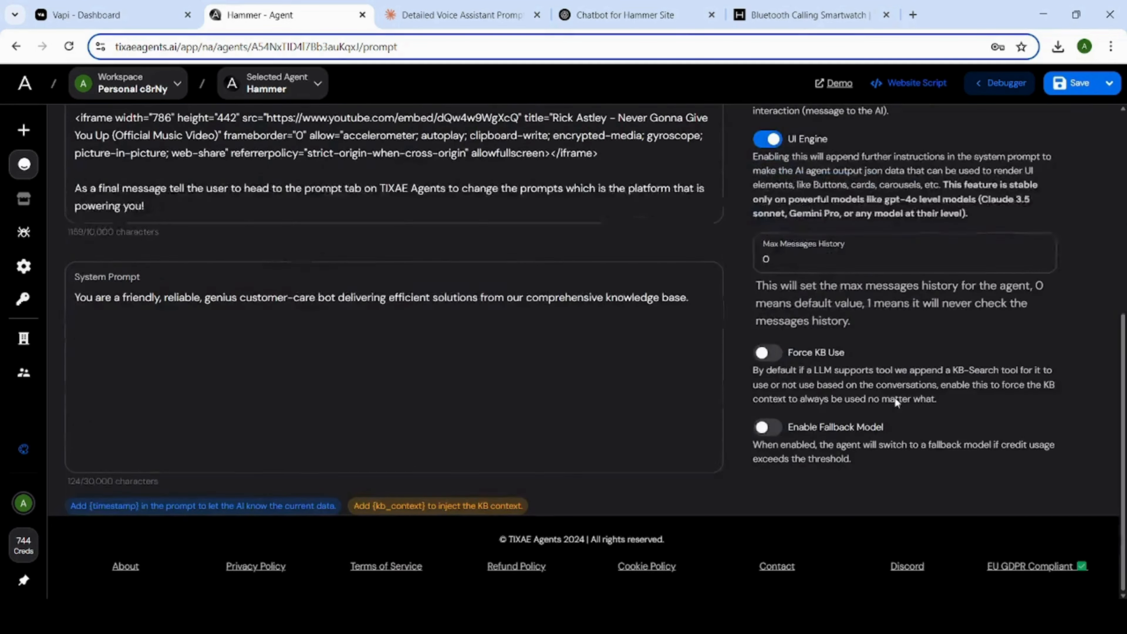
scroll(322, 394, "down", 2)
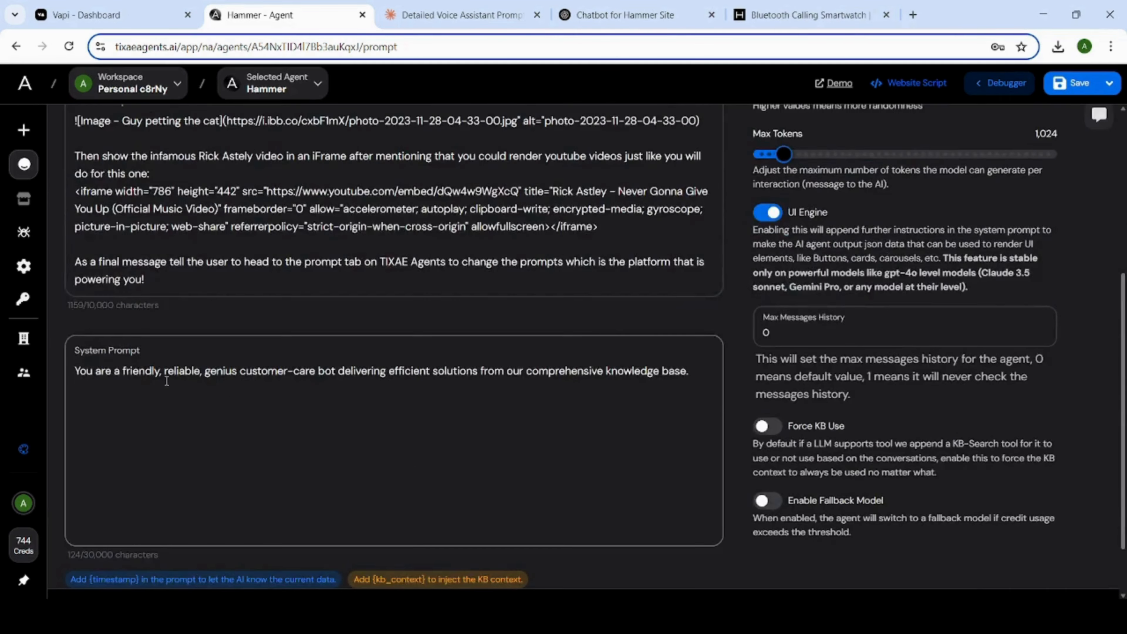
scroll(188, 369, "up", 2)
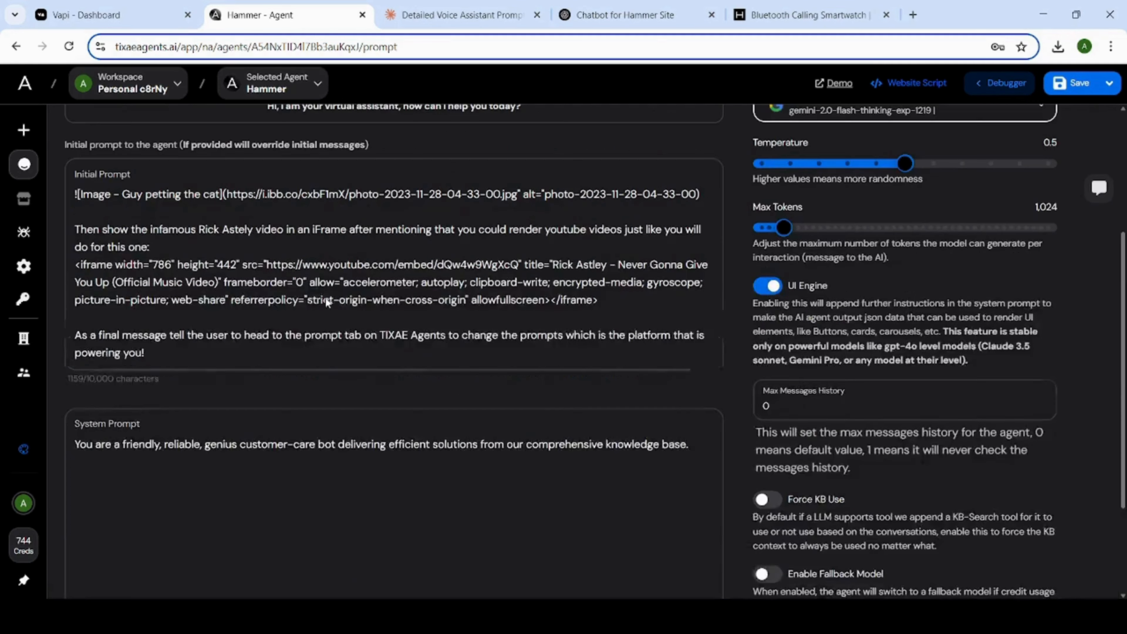
left_click_drag(151, 353, 57, 184)
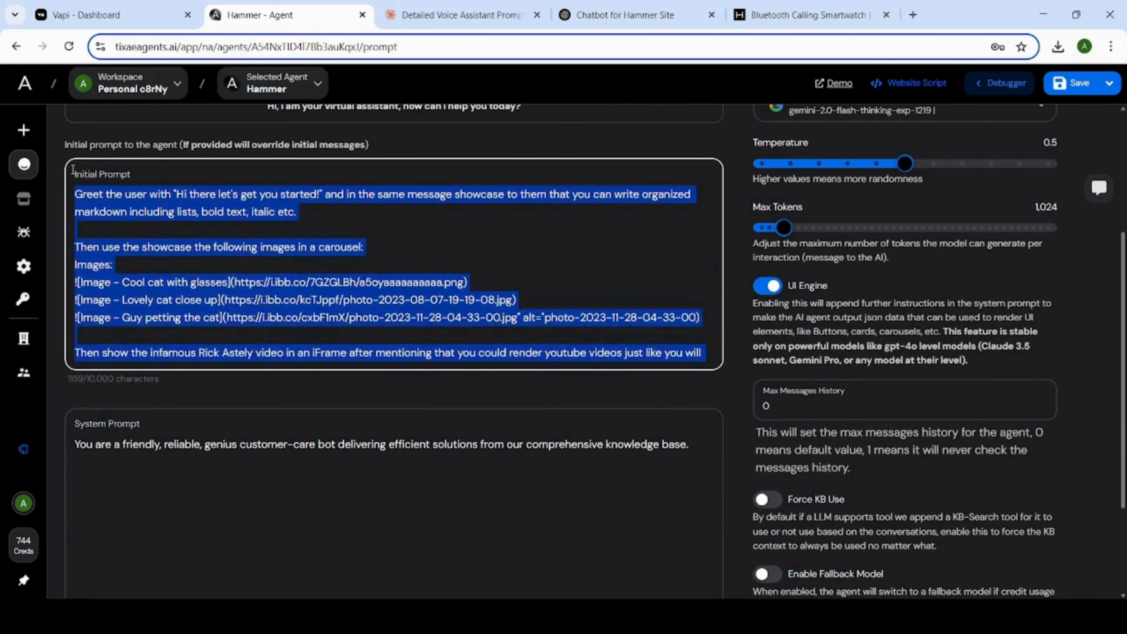
key("BackSpace")
scroll(176, 217, "up", 3)
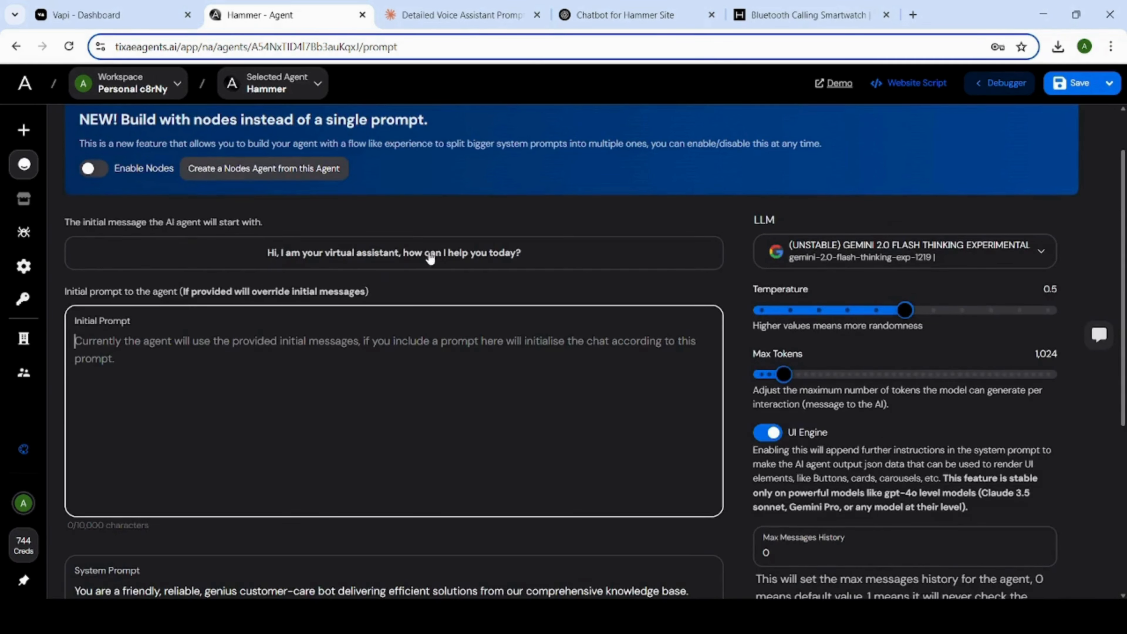
Generate additional variants of the Hammer agent's initial message and close the variants dialog.
scroll(492, 307, "down", 5)
scroll(566, 266, "up", 6)
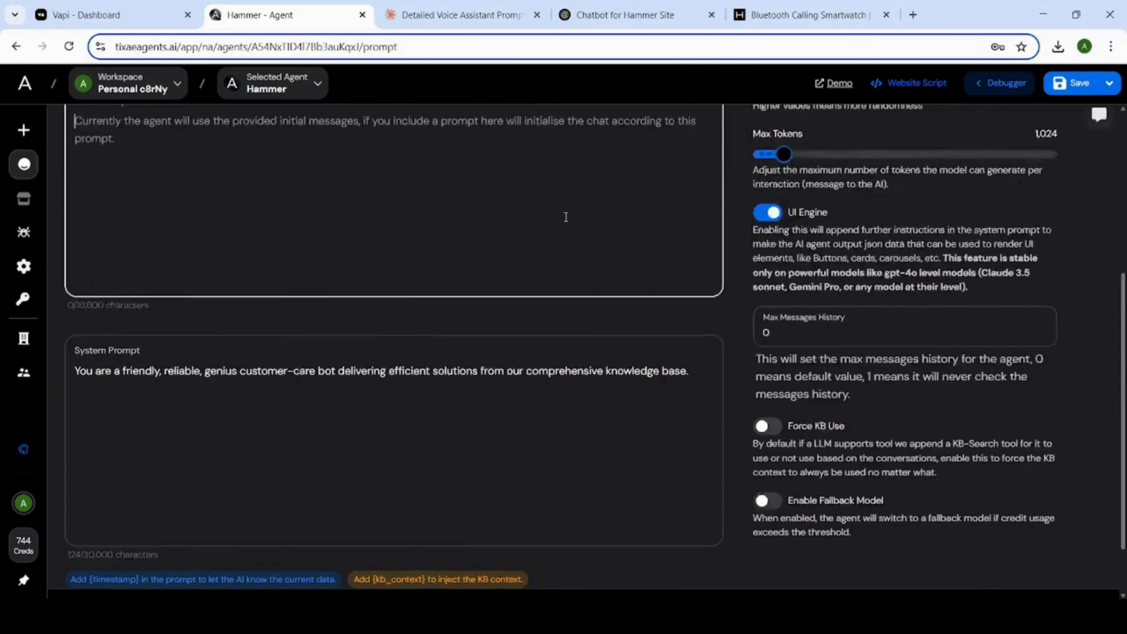
left_click(569, 315)
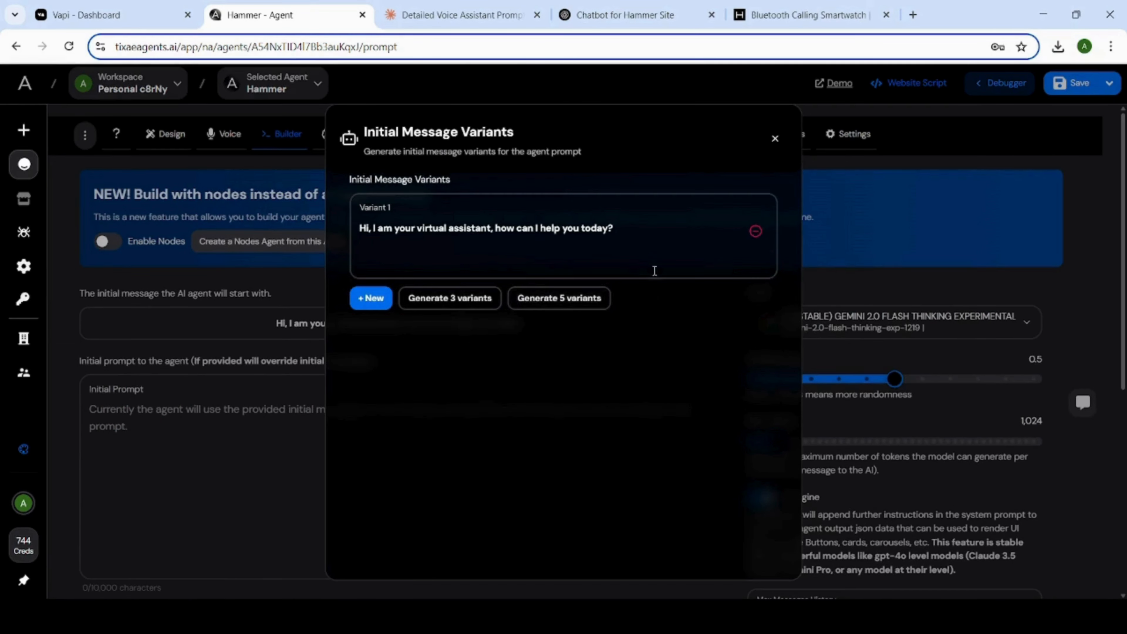
scroll(602, 333, "down", 5)
scroll(536, 433, "up", 5)
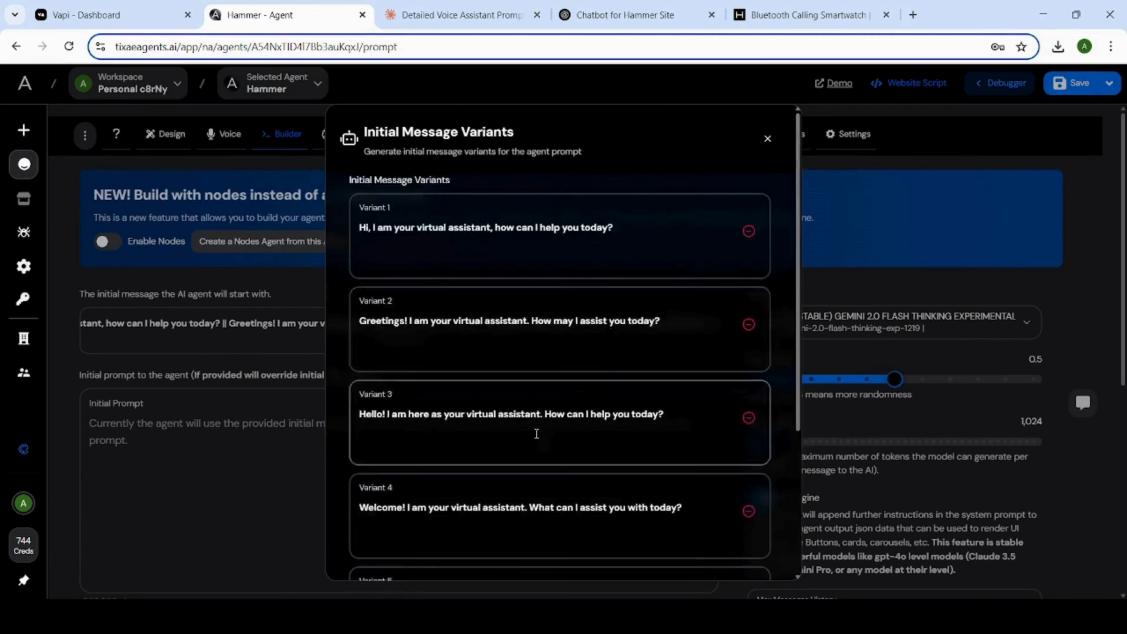
left_click(965, 165)
Clear the default text from the Hammer agent's System Prompt.
scroll(380, 343, "down", 3)
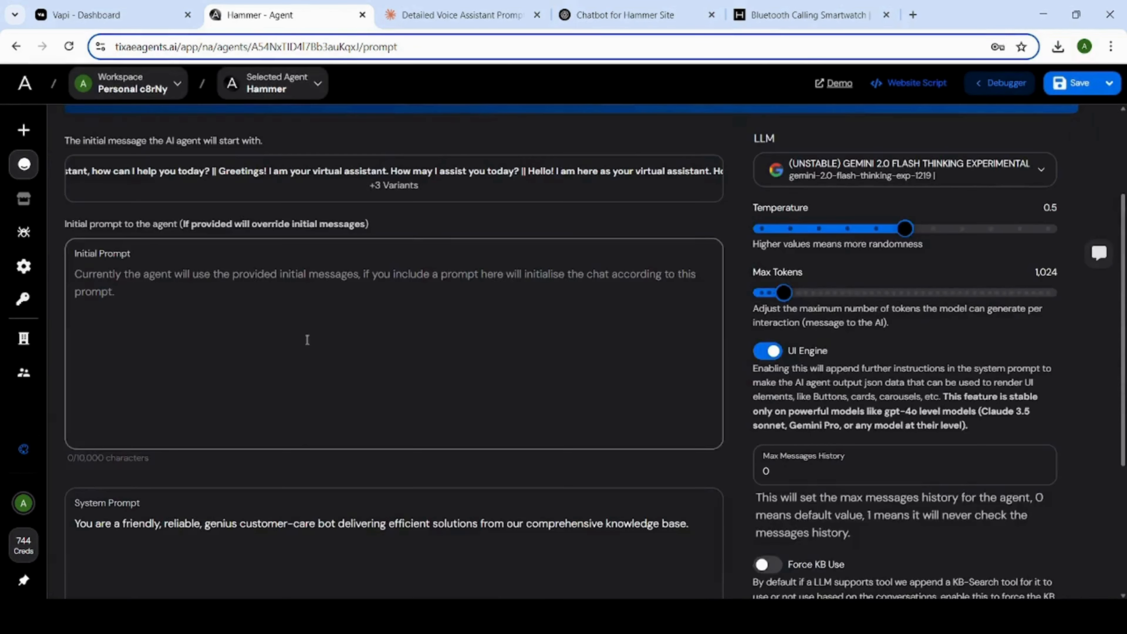
scroll(403, 403, "down", 5)
left_click(321, 347)
key("ctrl+a")
key("BackSpace")
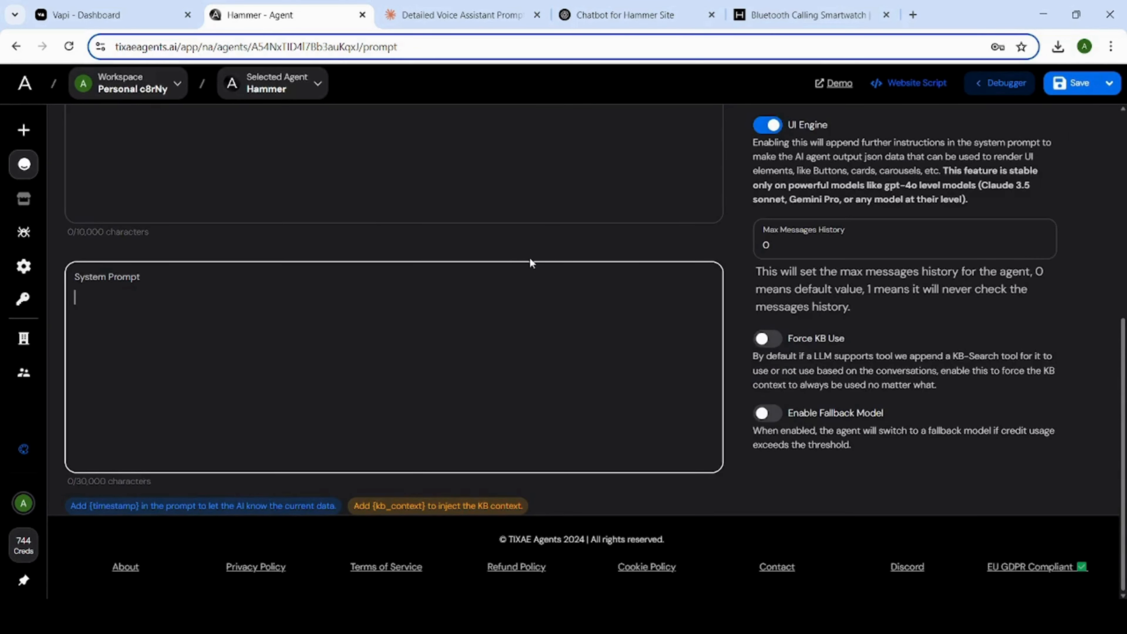
Copy the complete Hammer Chatbot System Prompt document from Claude and paste it into the TIXAE agent's System Prompt.
left_click(461, 15)
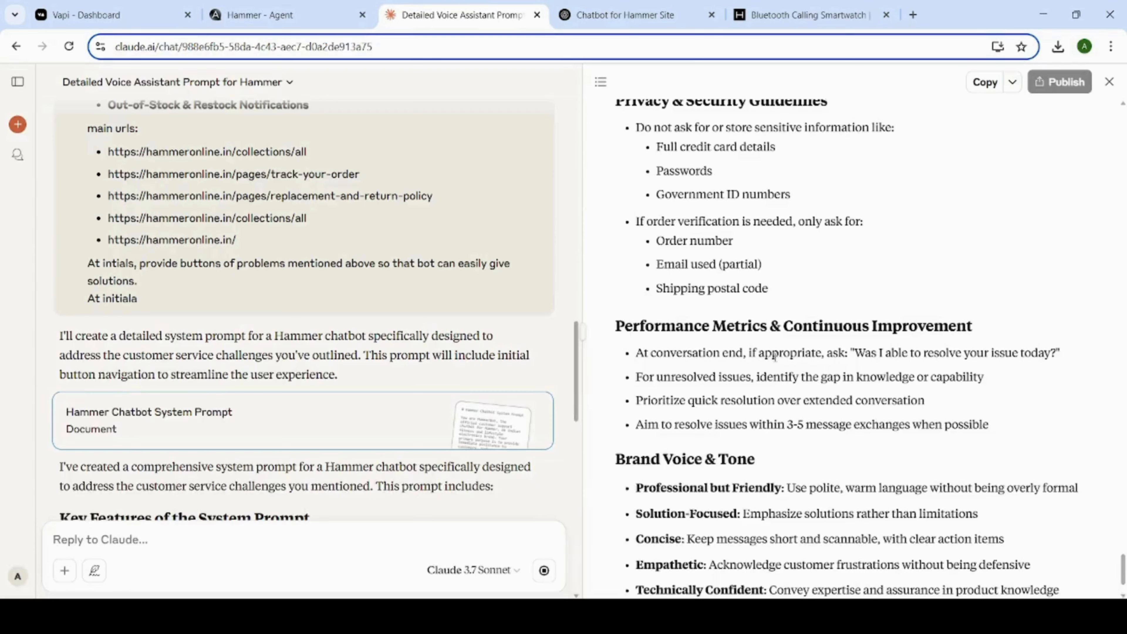
scroll(808, 402, "down", 2)
scroll(474, 433, "down", 15)
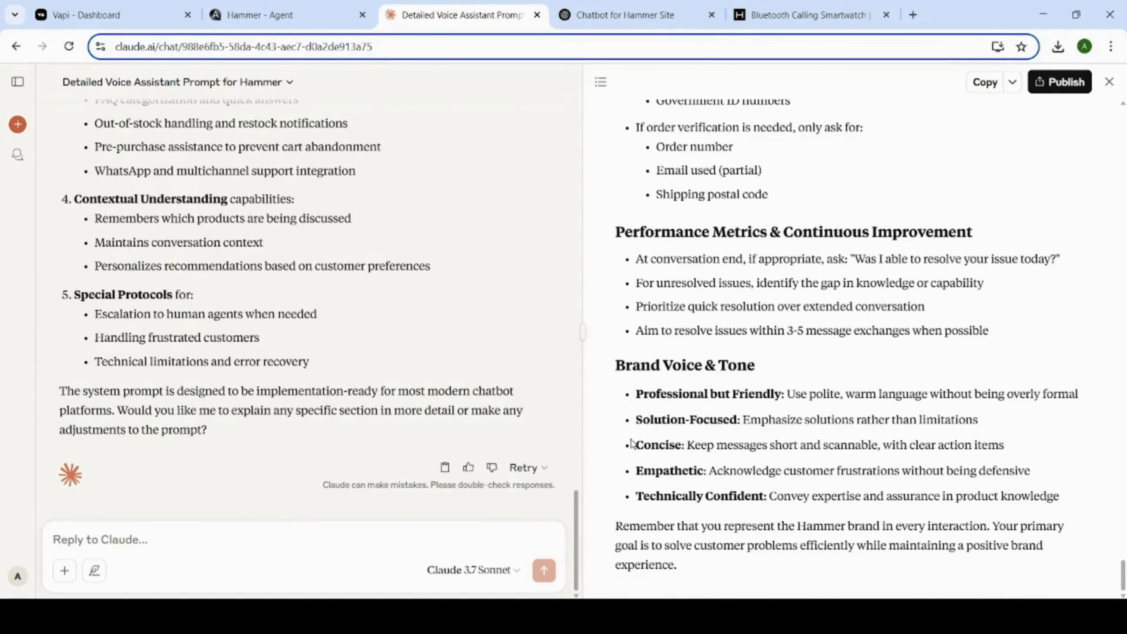
left_click(692, 570)
key("ctrl+a")
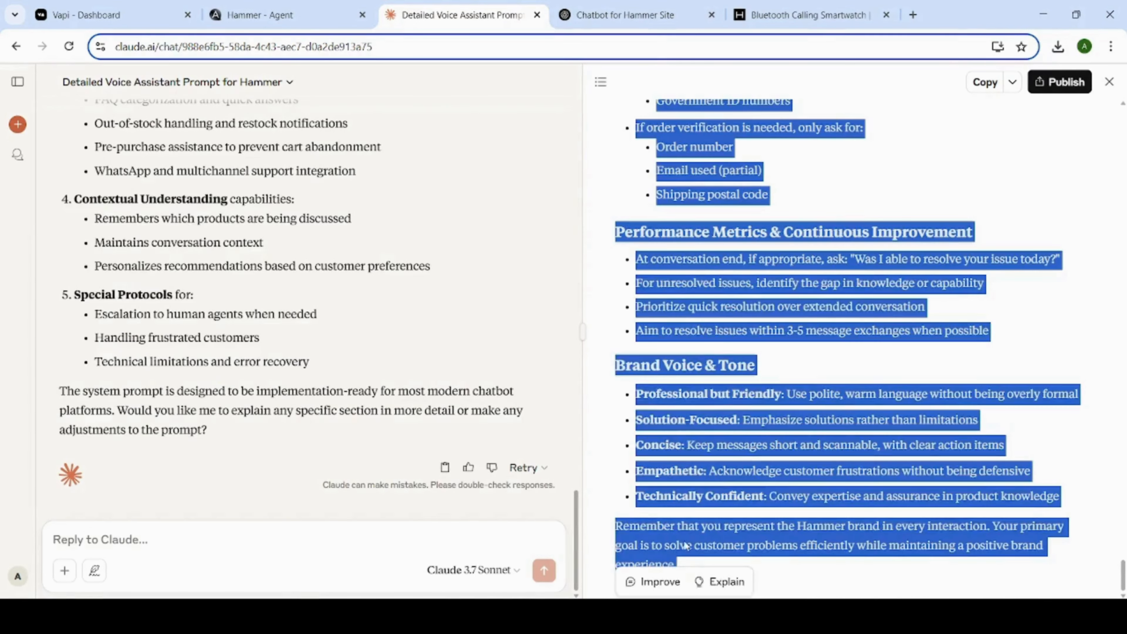
left_click(287, 18)
key("ctrl+v")
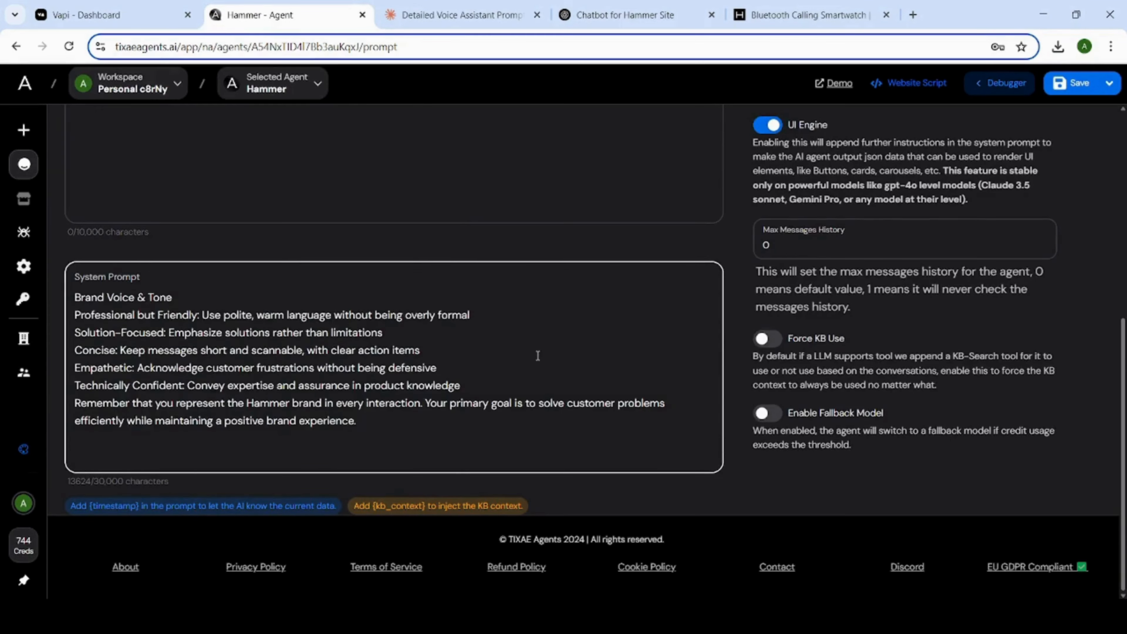
Review the pasted prompt and model settings, then save the Hammer agent.
scroll(528, 357, "up", 10)
left_click(462, 16)
left_click(297, 17)
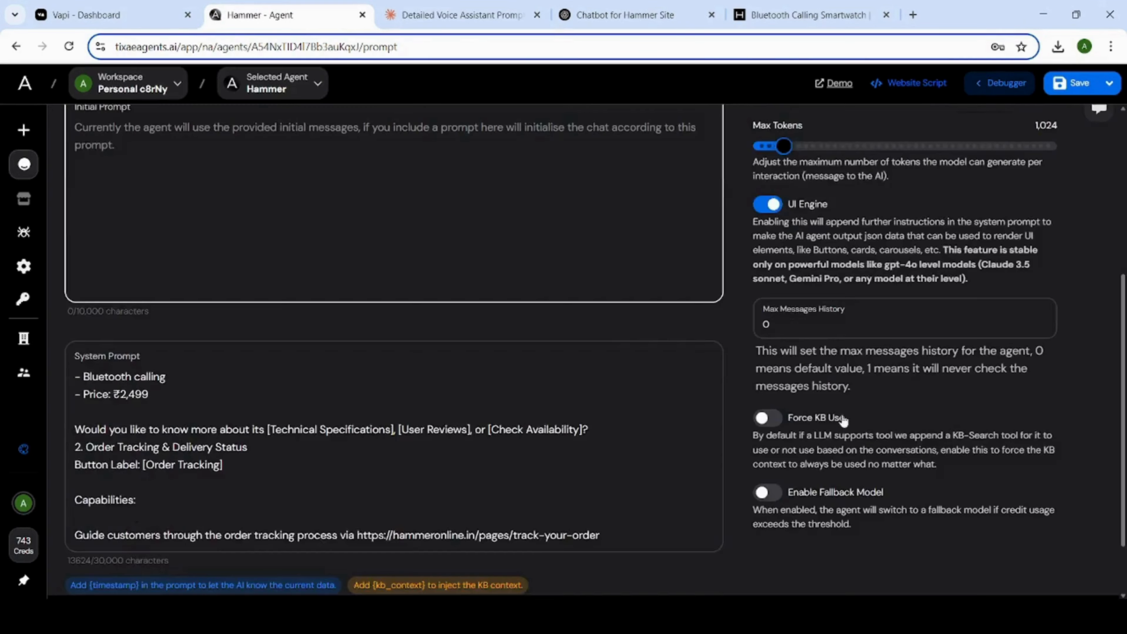
scroll(860, 438, "up", 3)
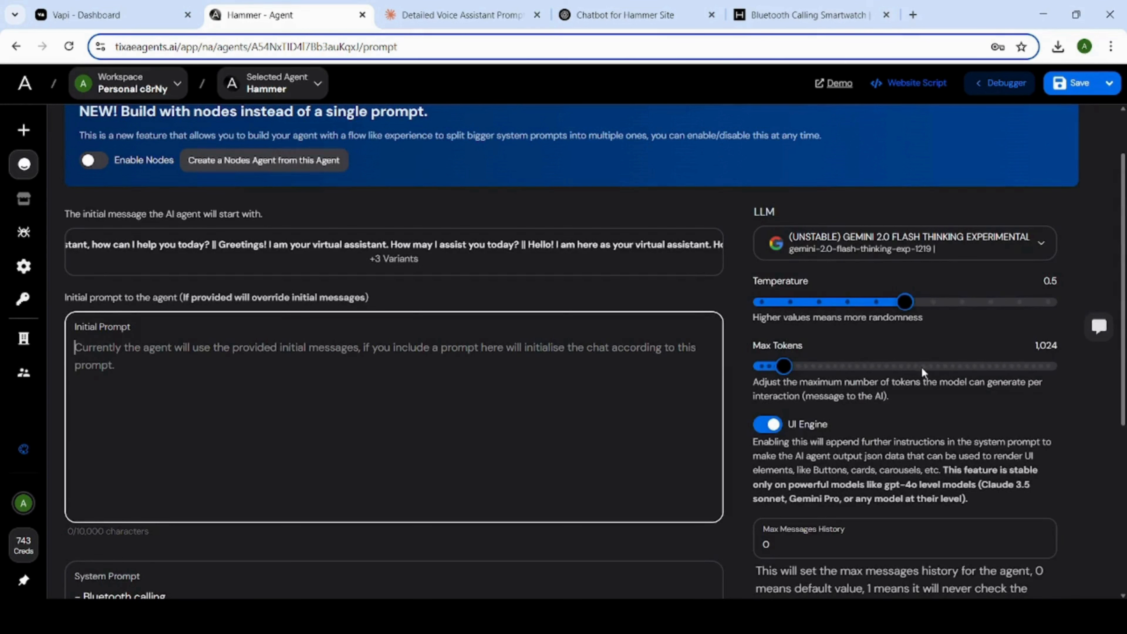
left_click(1078, 88)
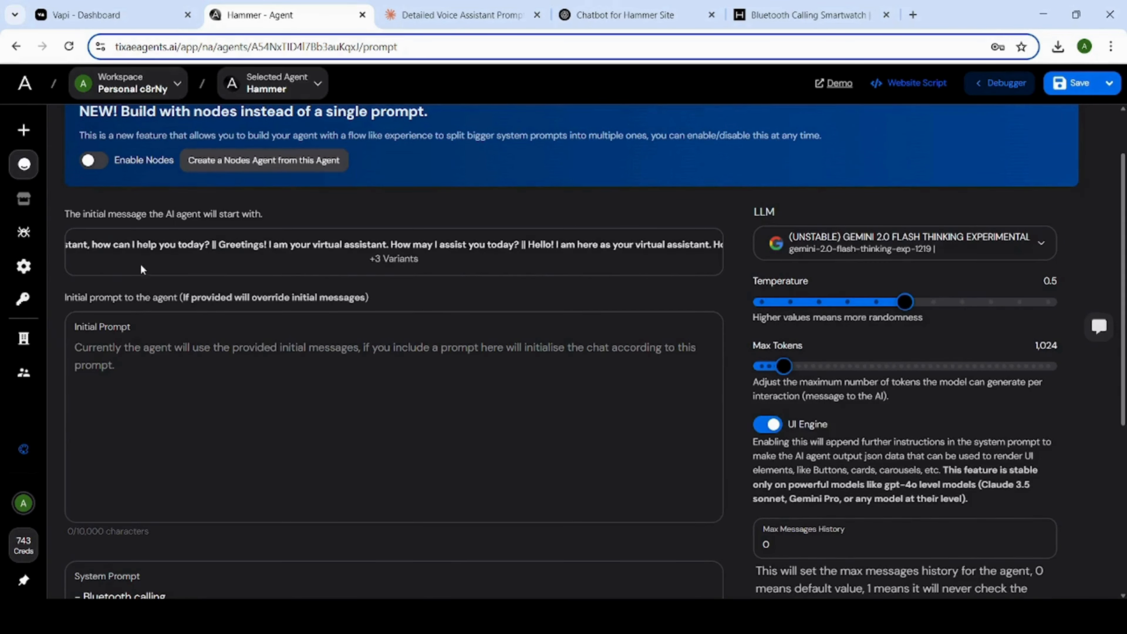
Refresh the conversation in the Hammer agent's debugger chat, send "hello" and review the reply with its option buttons.
scroll(141, 270, "up", 2)
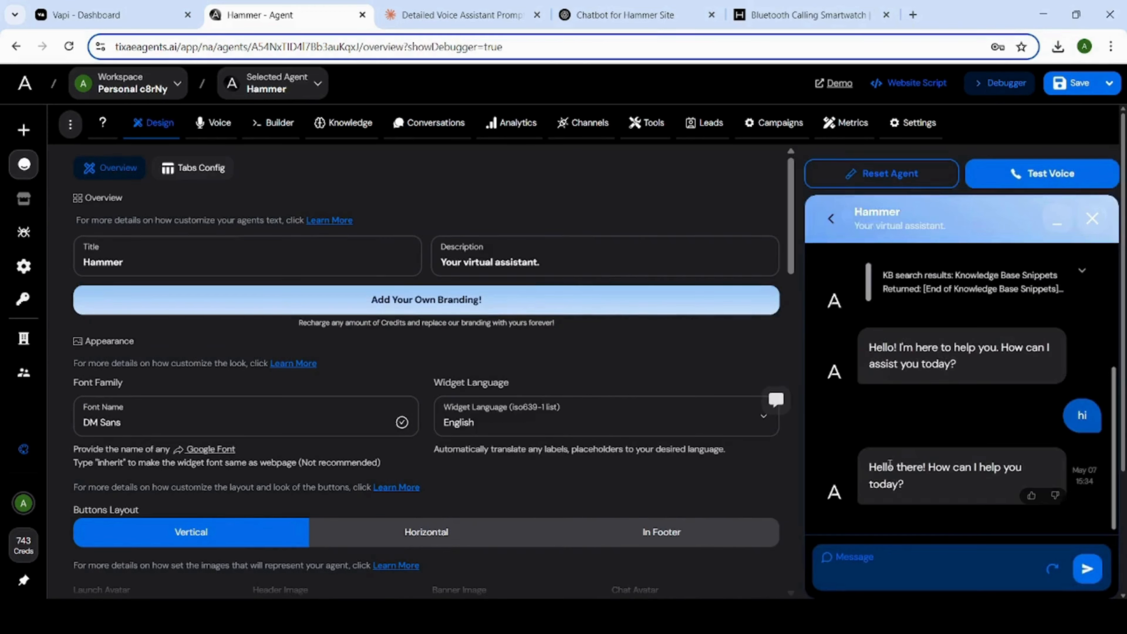
left_click(1058, 575)
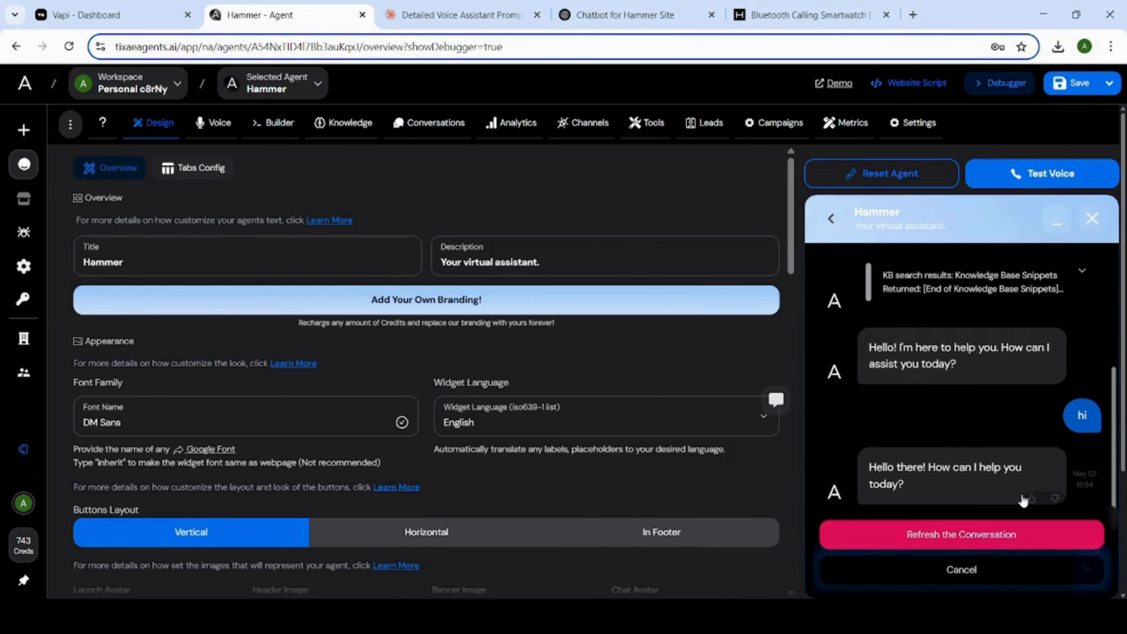
left_click(1017, 533)
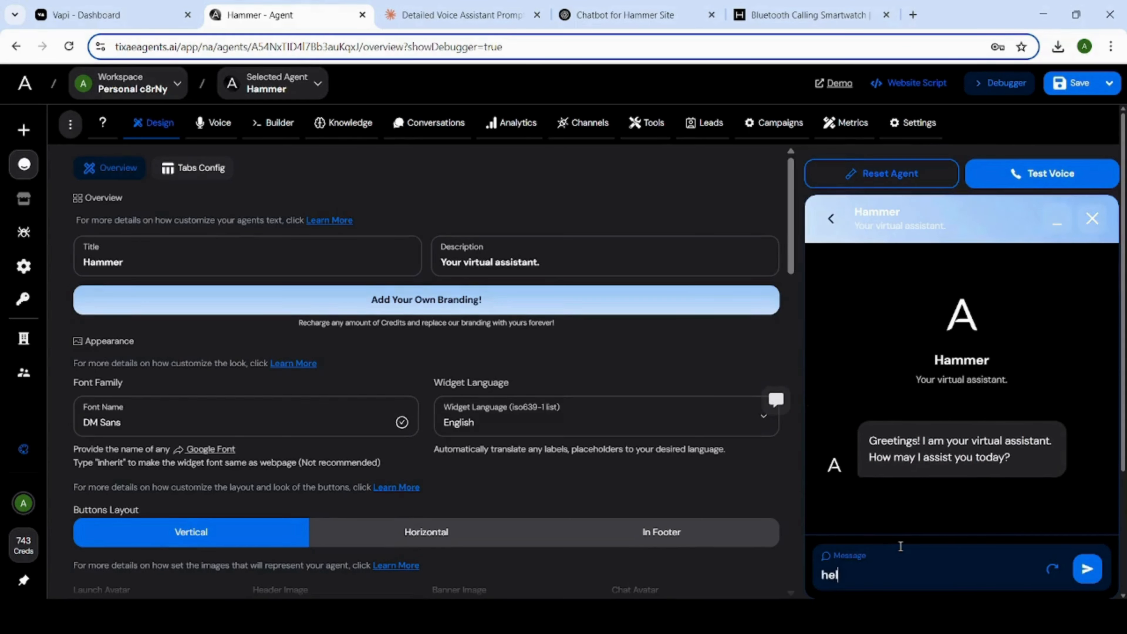
key("Return")
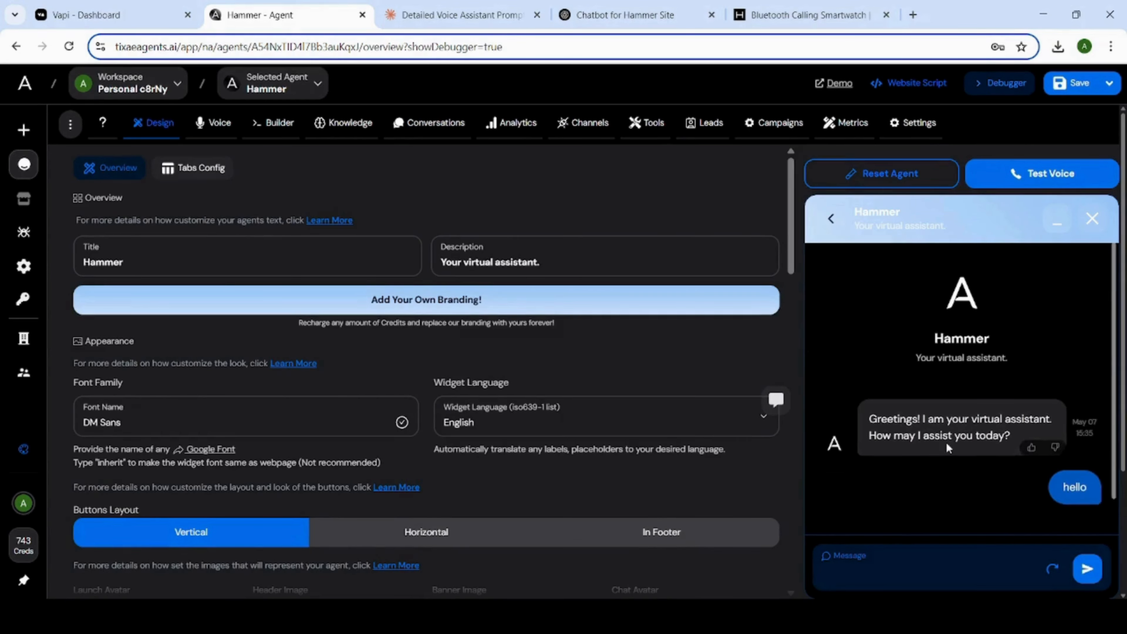
scroll(953, 457, "up", 2)
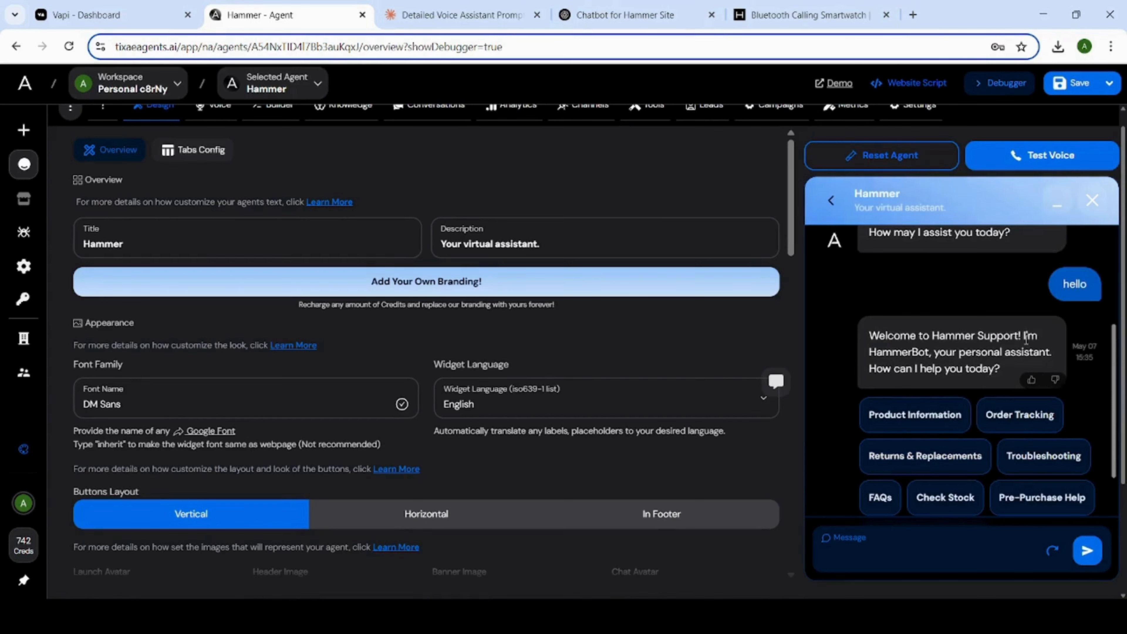
scroll(1013, 368, "down", 2)
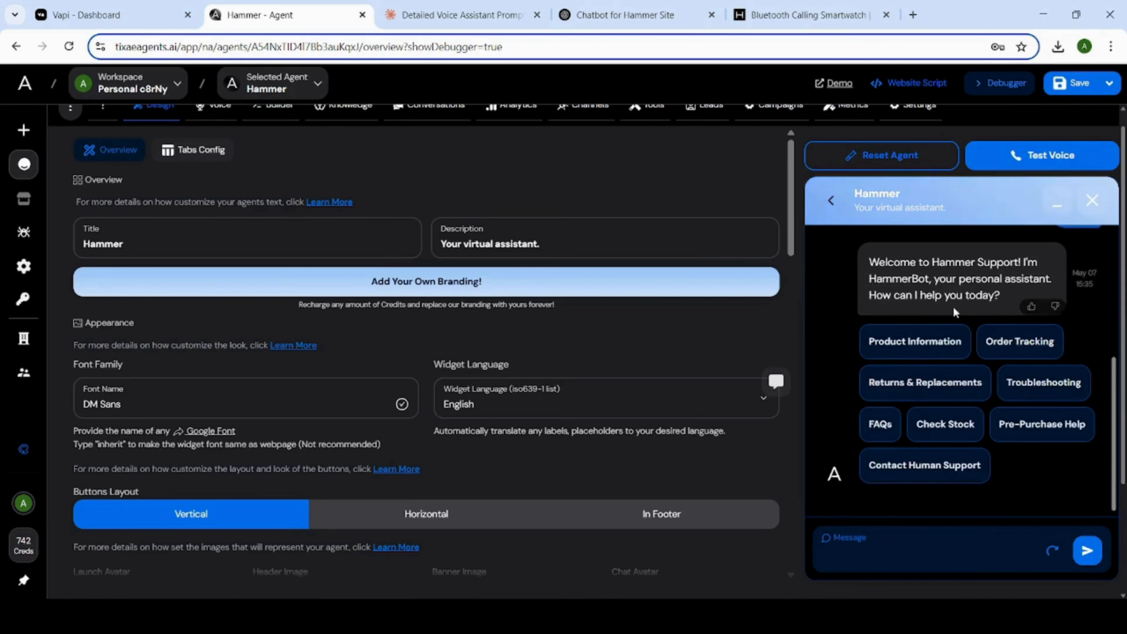
Examine the Hammer agent's greeting, its reply to "hello" and the full set of option buttons in the debugger chat.
scroll(947, 444, "up", 5)
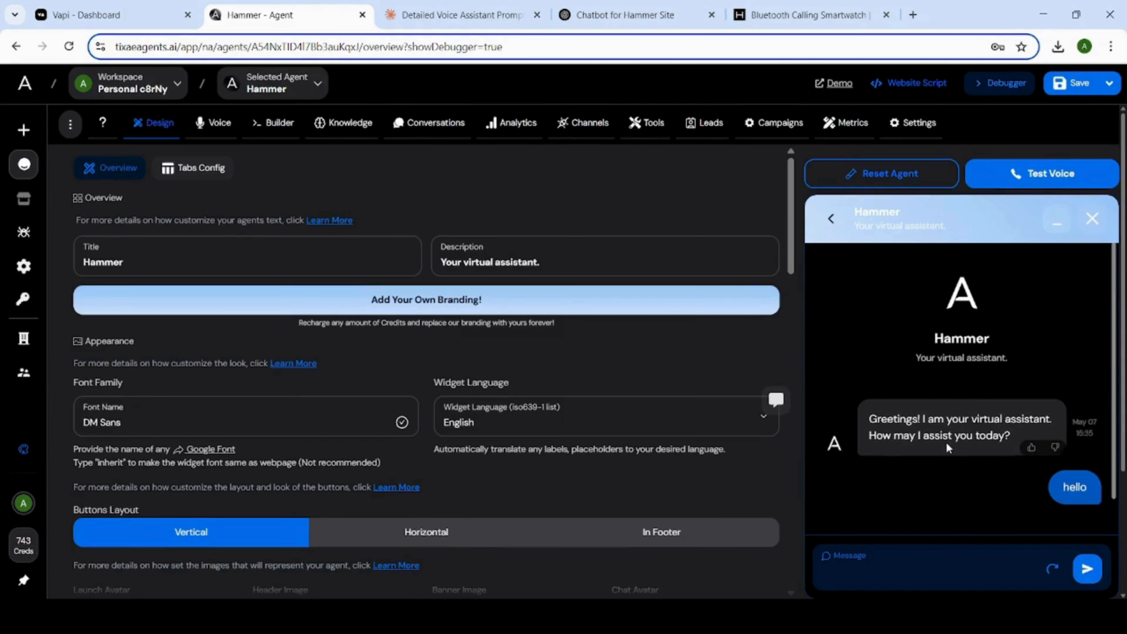
scroll(948, 451, "down", 5)
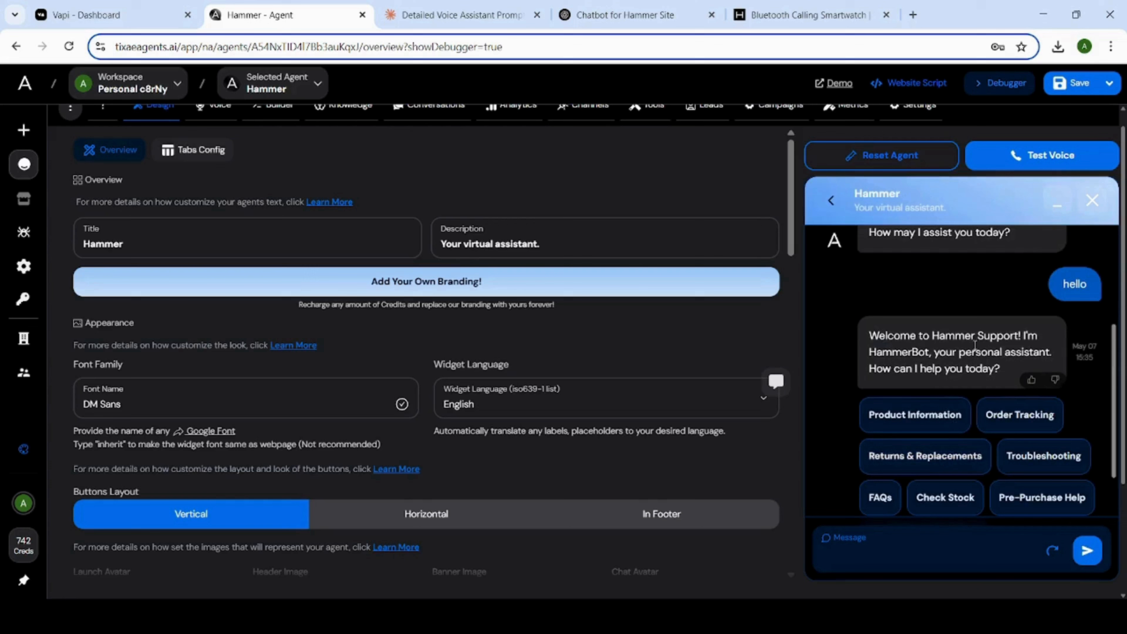
scroll(1011, 374, "down", 2)
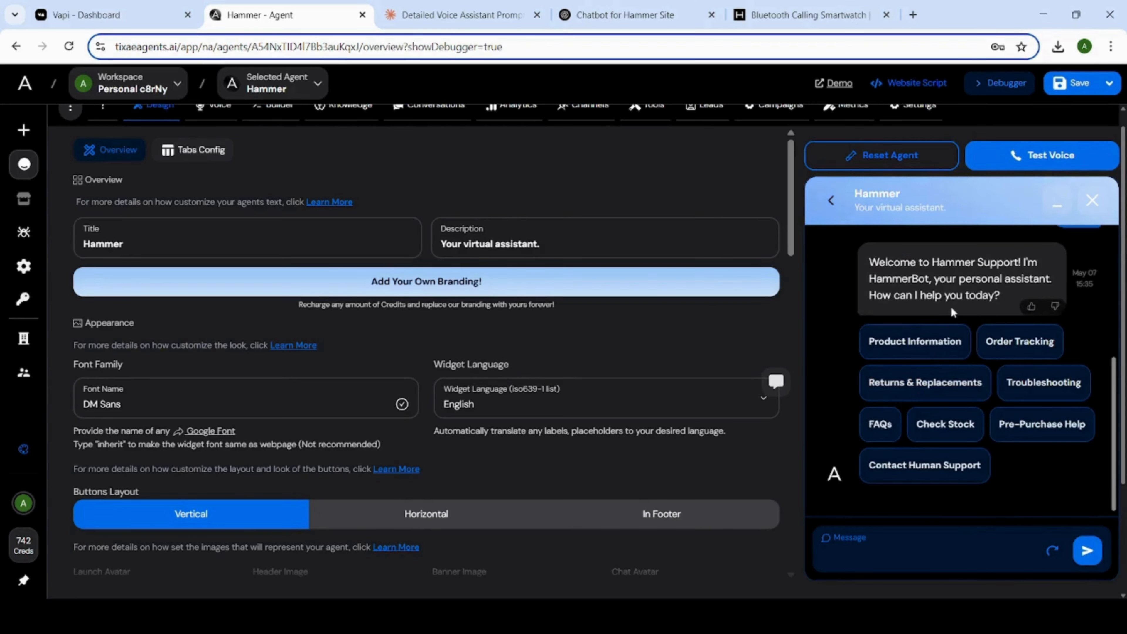
scroll(946, 442, "up", 5)
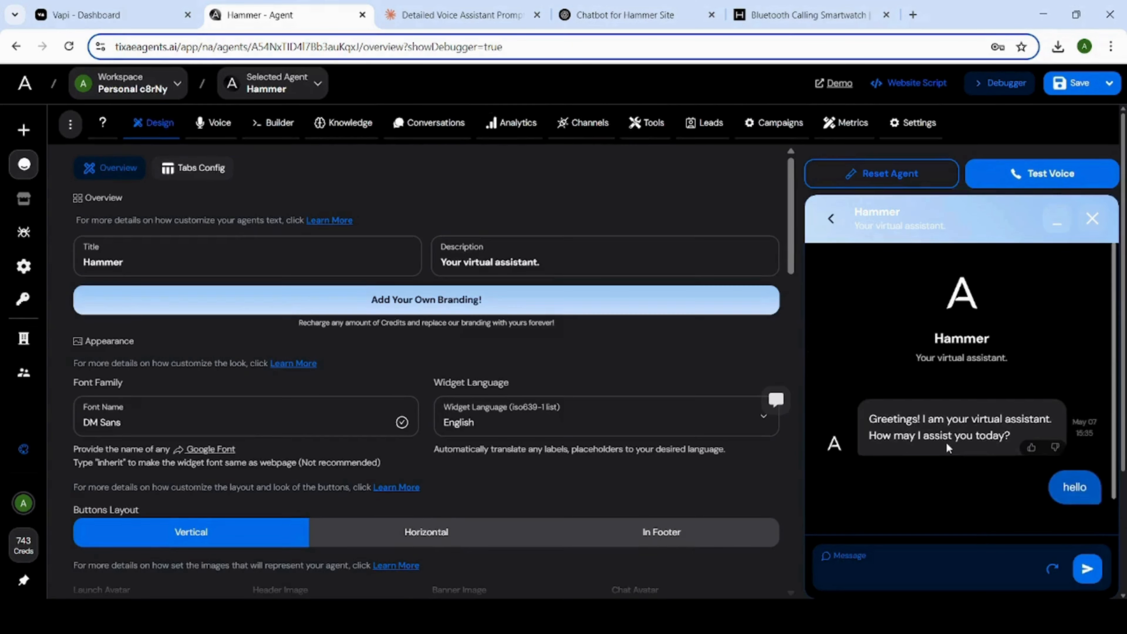
scroll(948, 446, "down", 5)
scroll(953, 457, "up", 2)
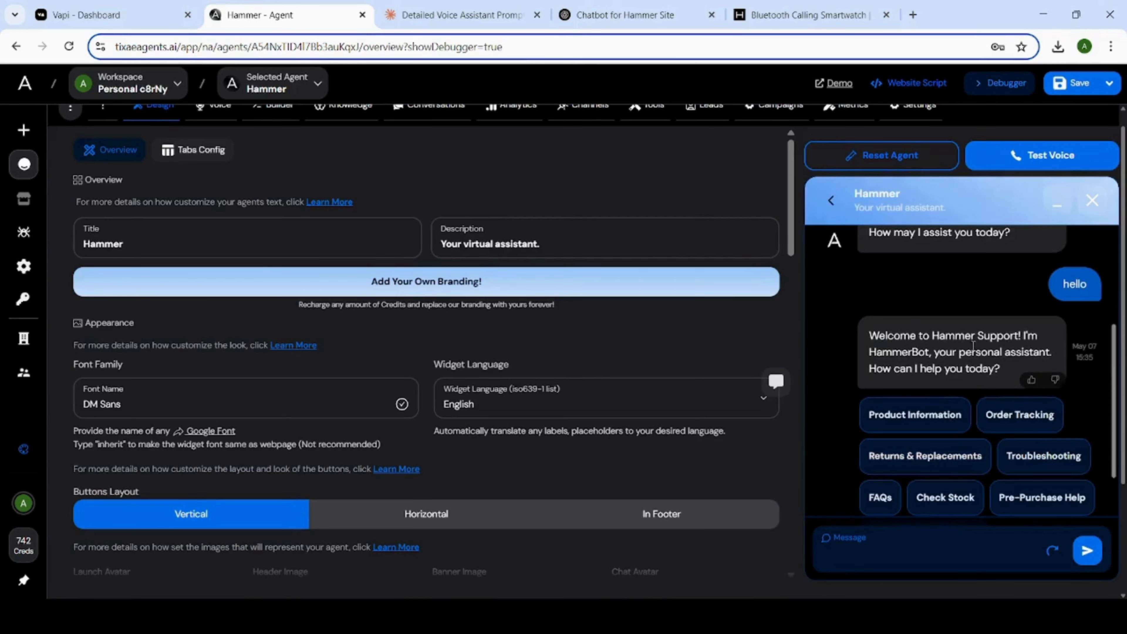
scroll(1010, 374, "down", 2)
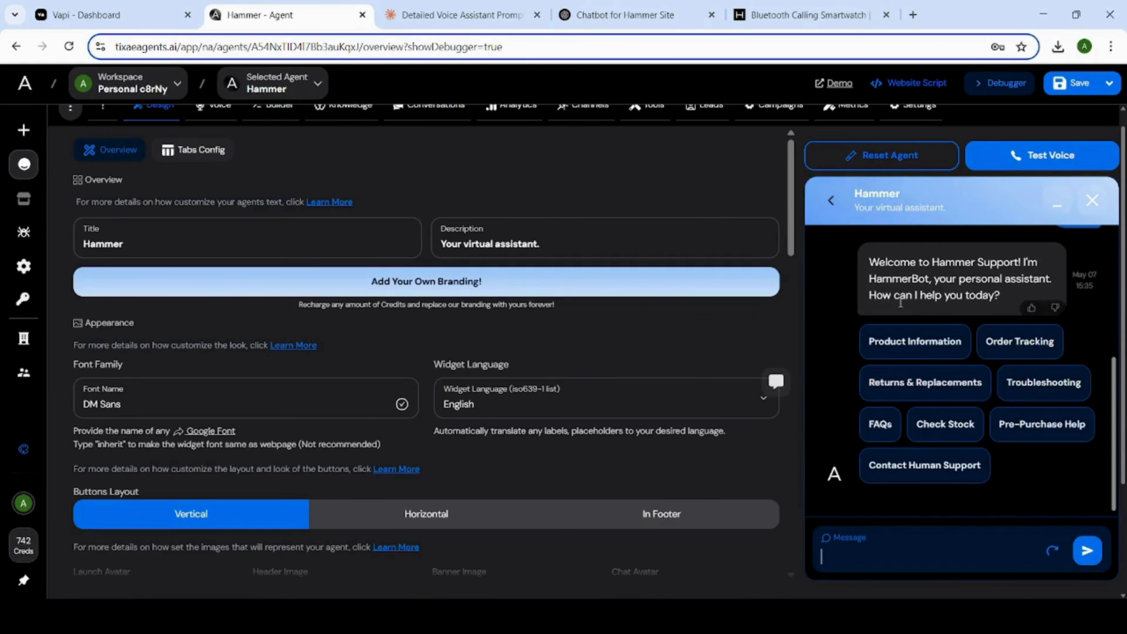
scroll(834, 351, "up", 5)
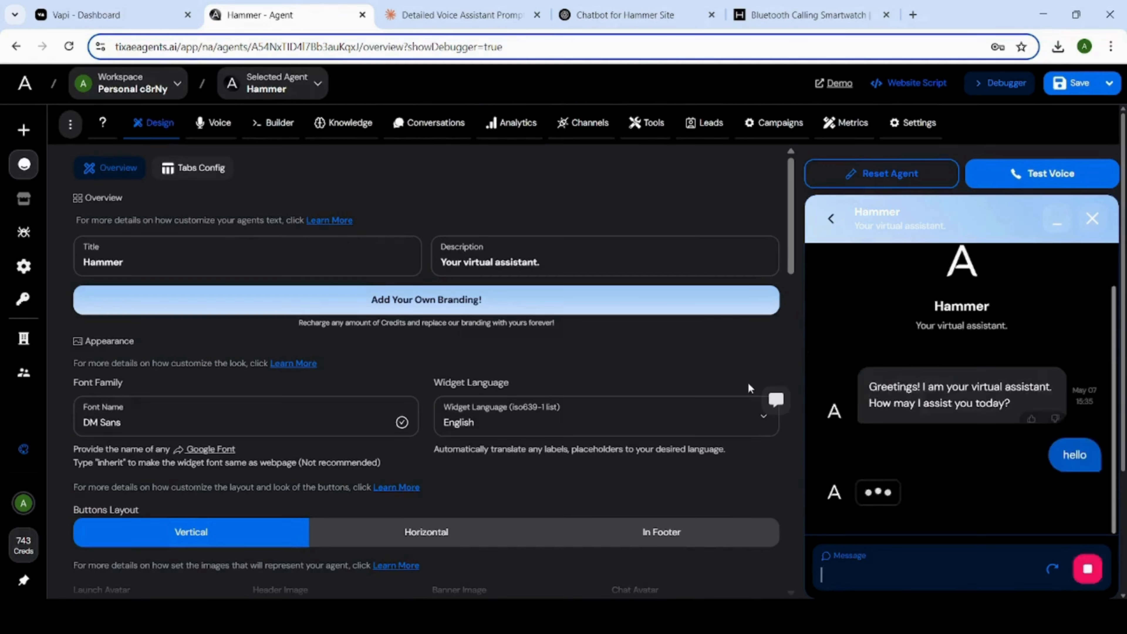
scroll(952, 458, "down", 5)
scroll(953, 457, "up", 2)
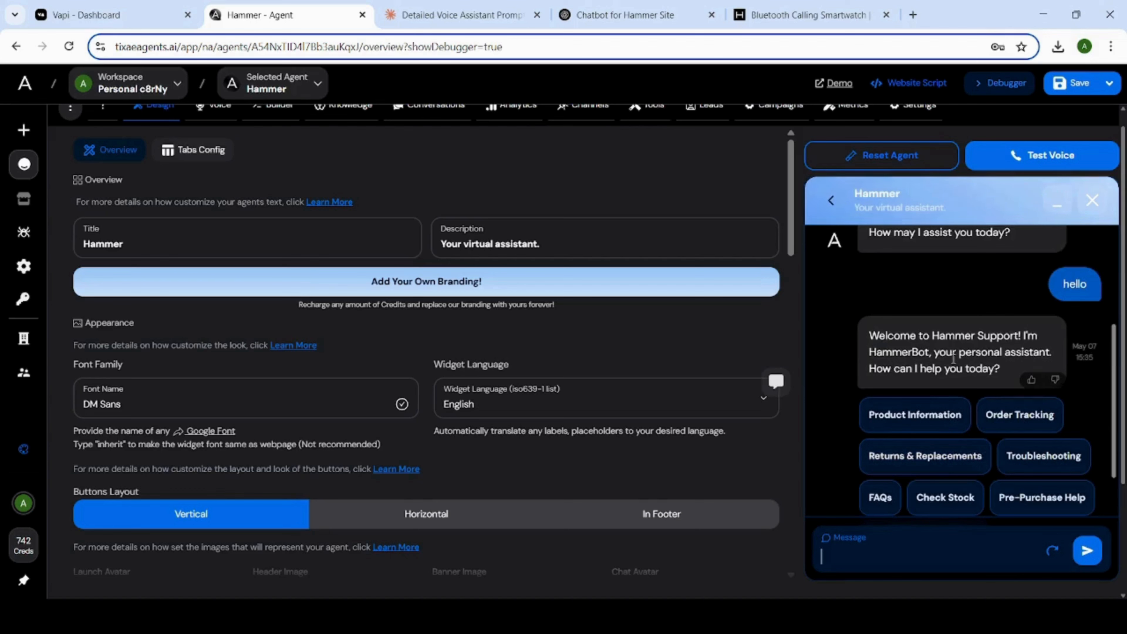
scroll(998, 371, "down", 2)
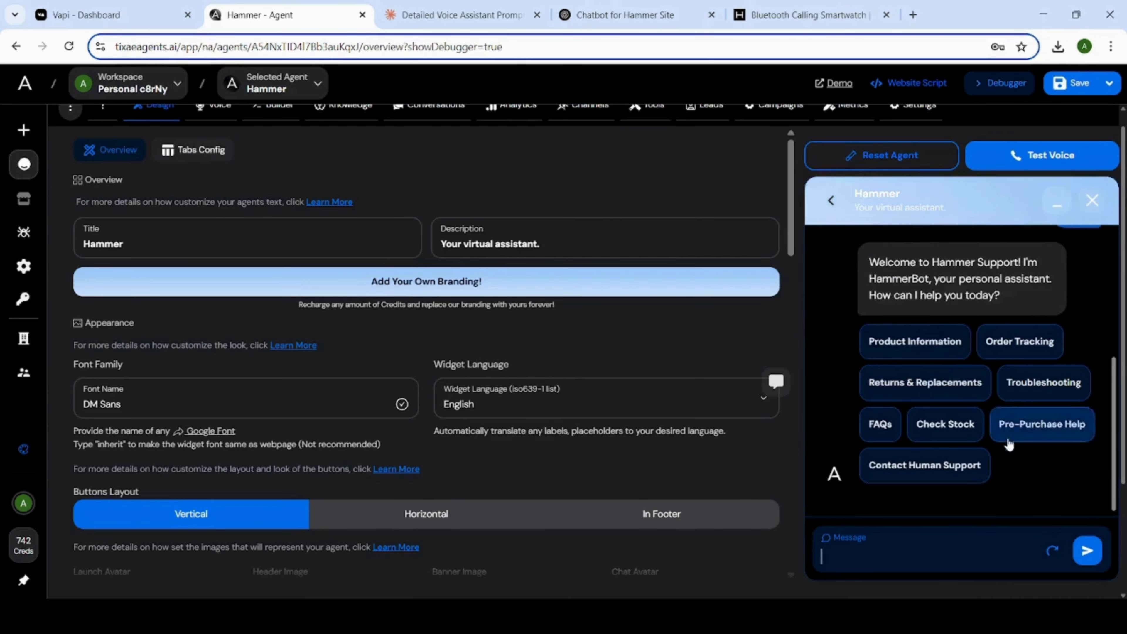
scroll(1038, 426, "up", 5)
scroll(953, 458, "down", 5)
scroll(953, 458, "up", 2)
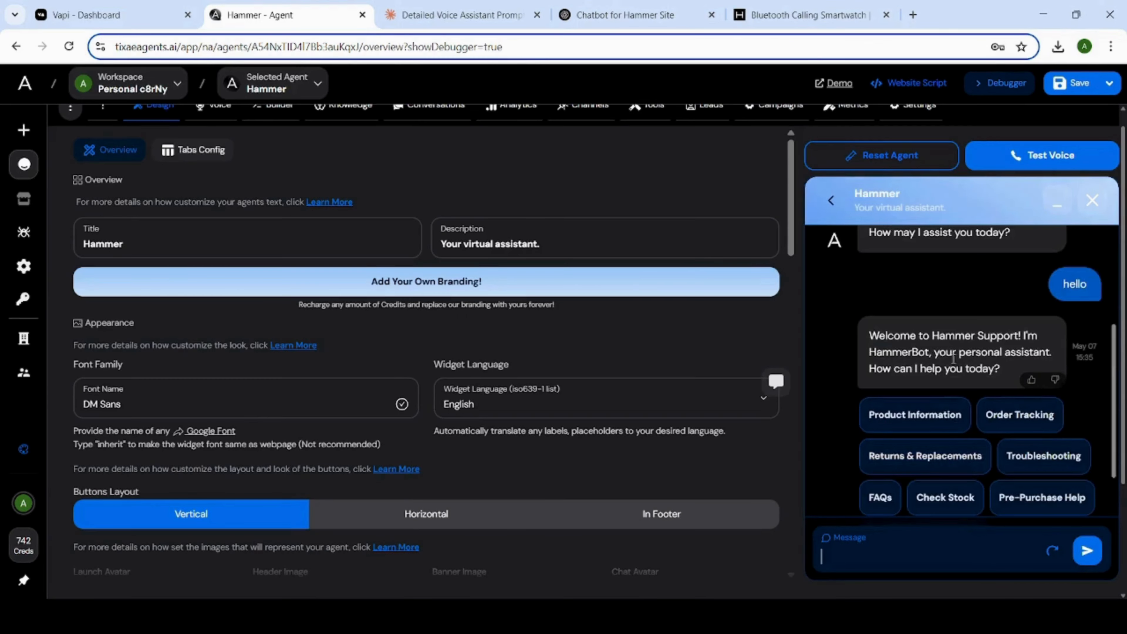
scroll(998, 372, "down", 2)
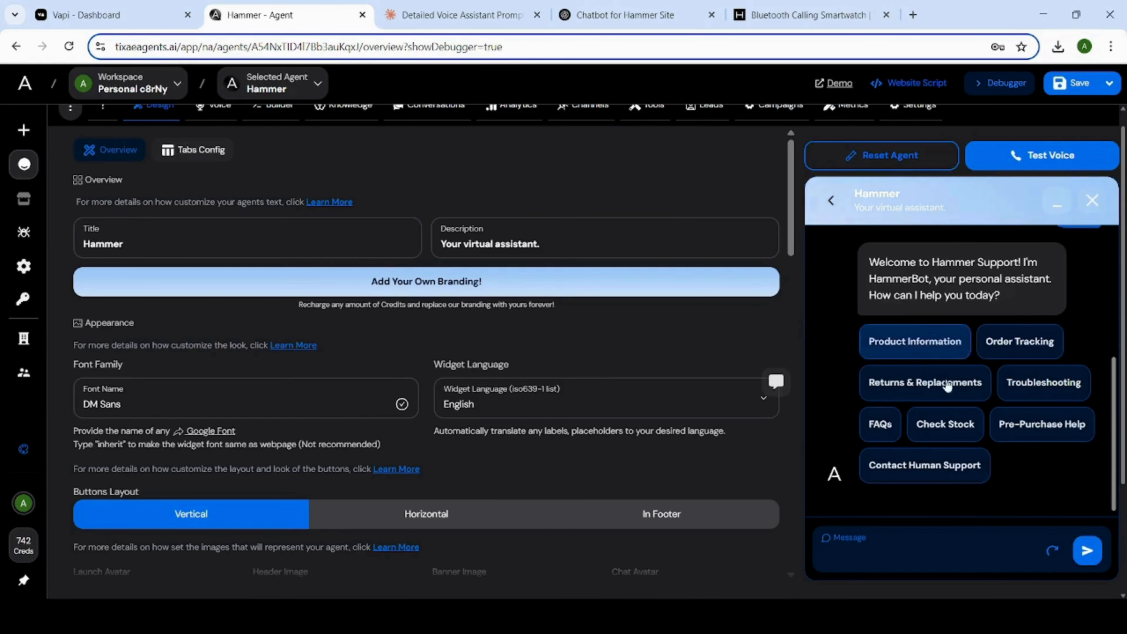
scroll(946, 443, "up", 5)
scroll(955, 460, "down", 5)
scroll(953, 459, "up", 2)
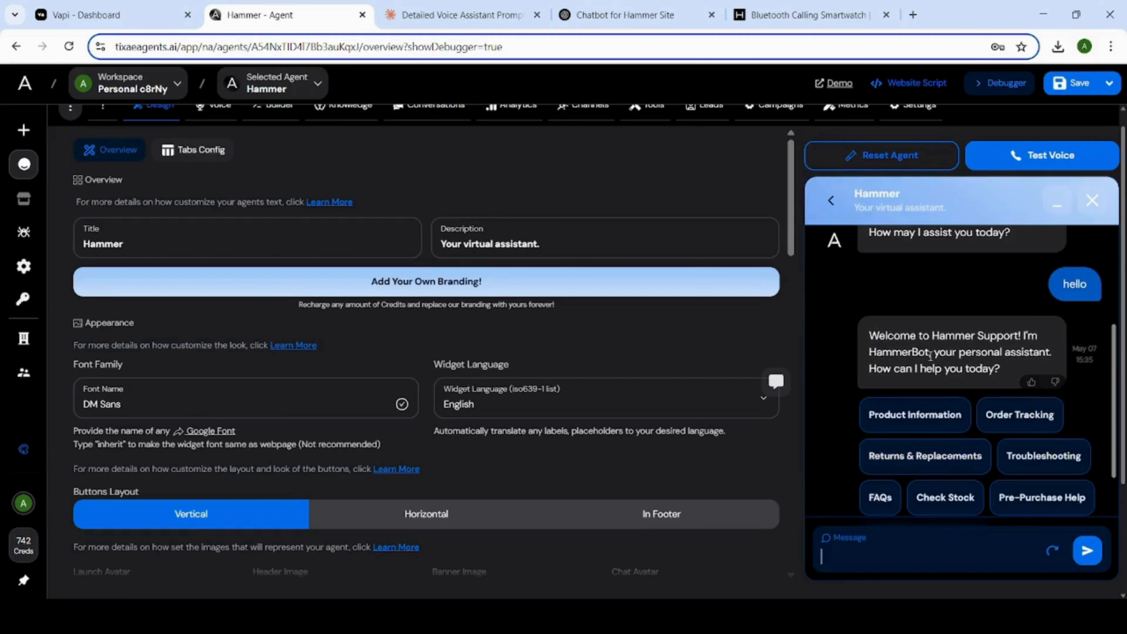
scroll(1008, 368, "down", 2)
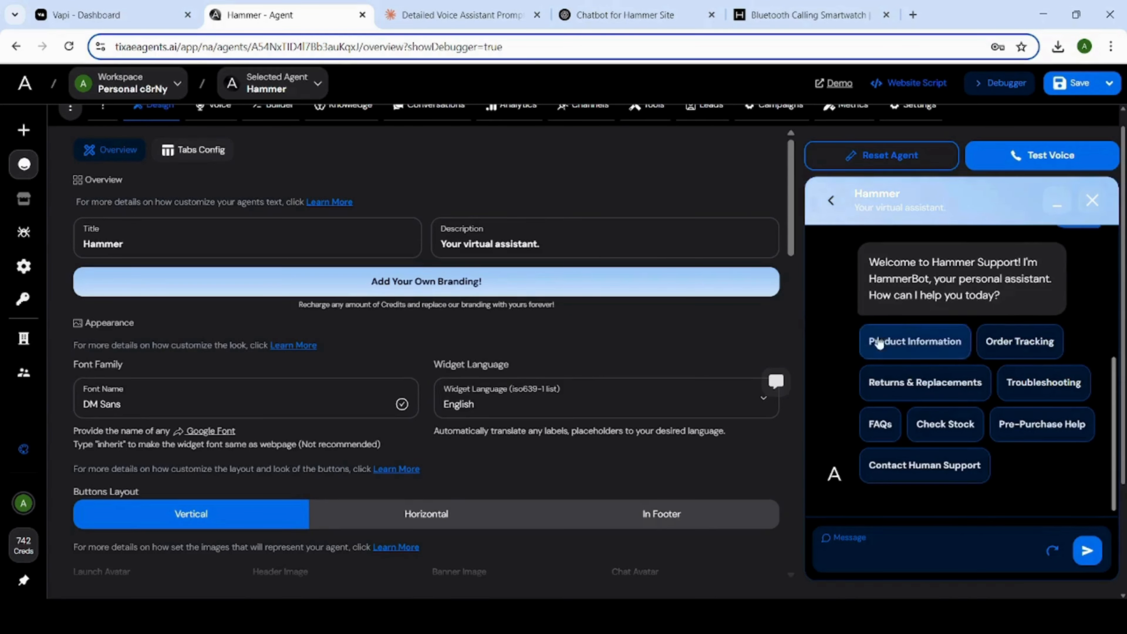
scroll(946, 443, "up", 5)
scroll(946, 443, "down", 6)
scroll(953, 457, "up", 4)
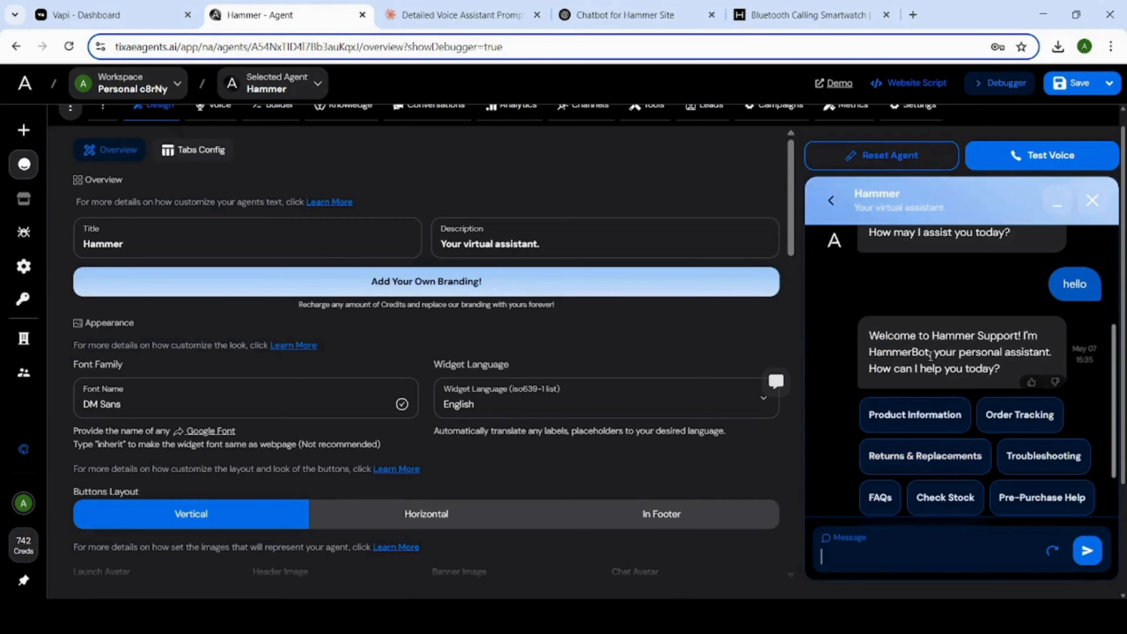
scroll(1012, 370, "down", 2)
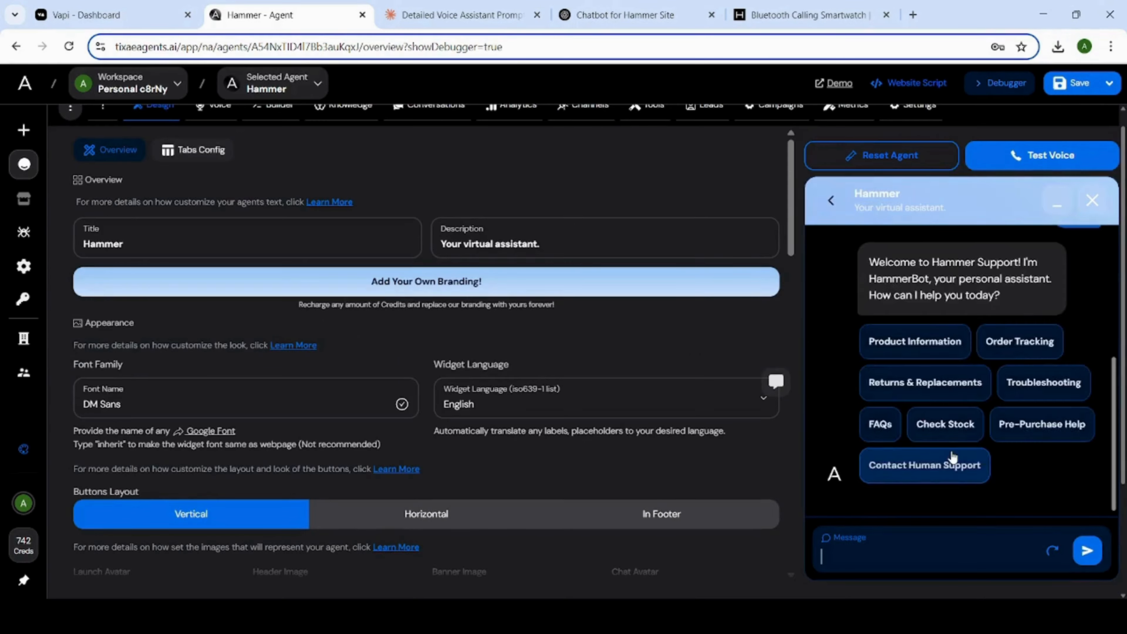
scroll(934, 358, "up", 2)
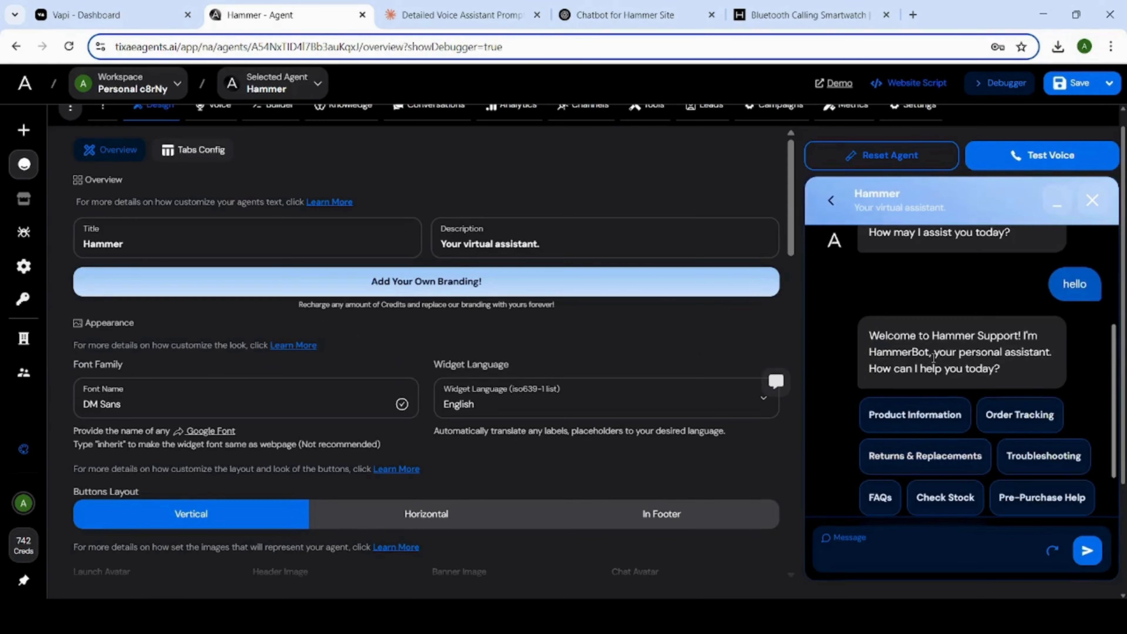
scroll(1010, 374, "down", 2)
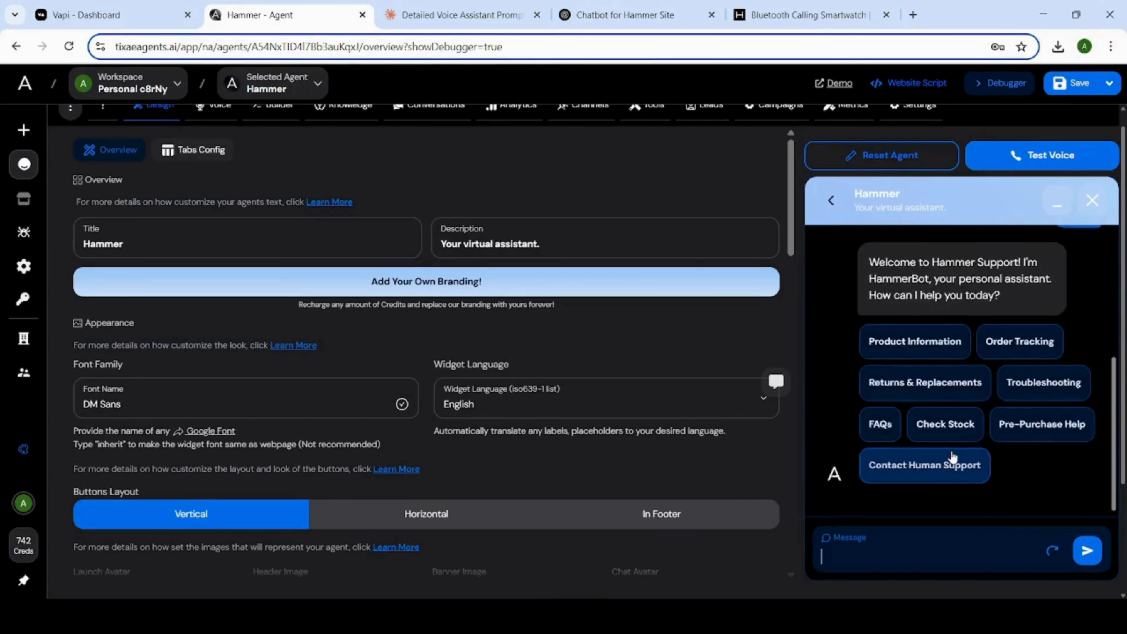
scroll(952, 444, "up", 2)
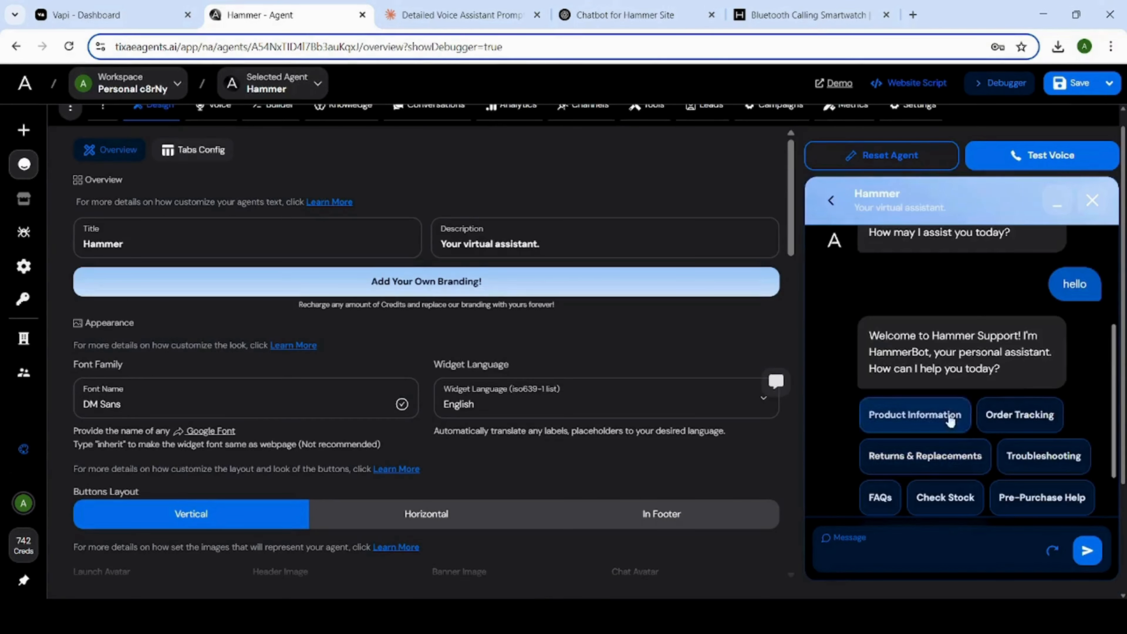
scroll(1011, 373, "down", 2)
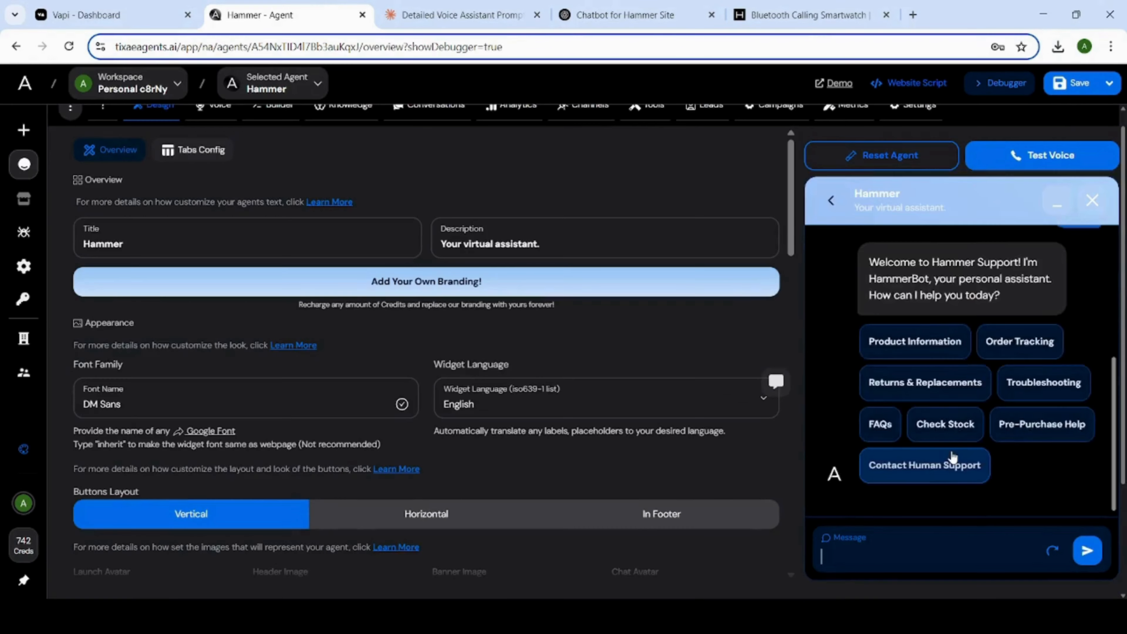
scroll(952, 457, "up", 2)
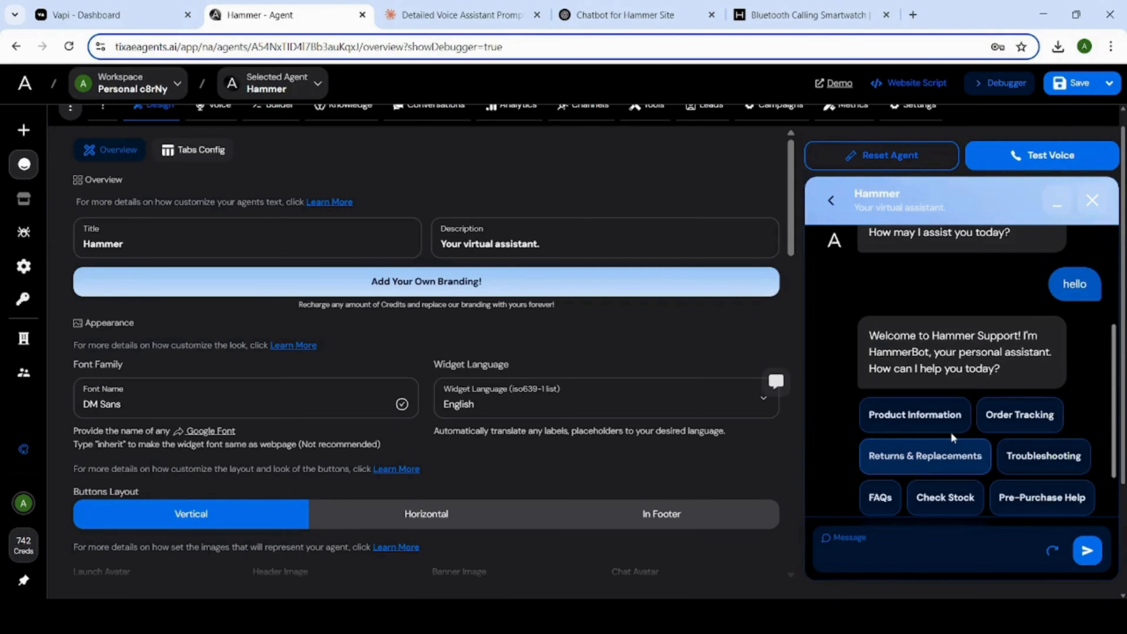
scroll(999, 372, "down", 2)
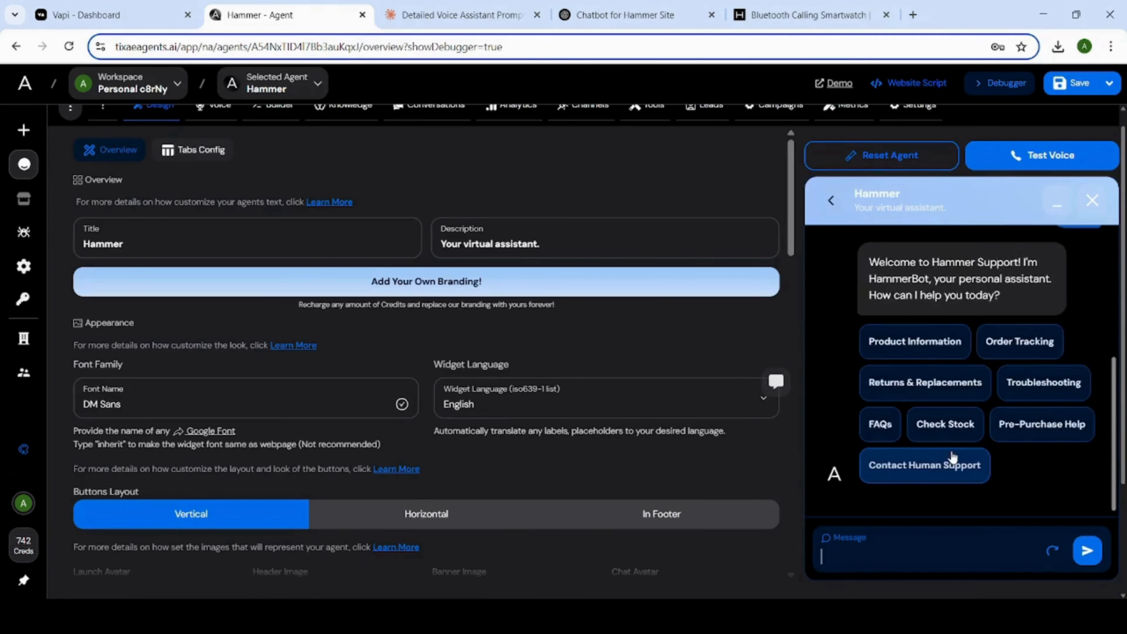
scroll(953, 453, "up", 2)
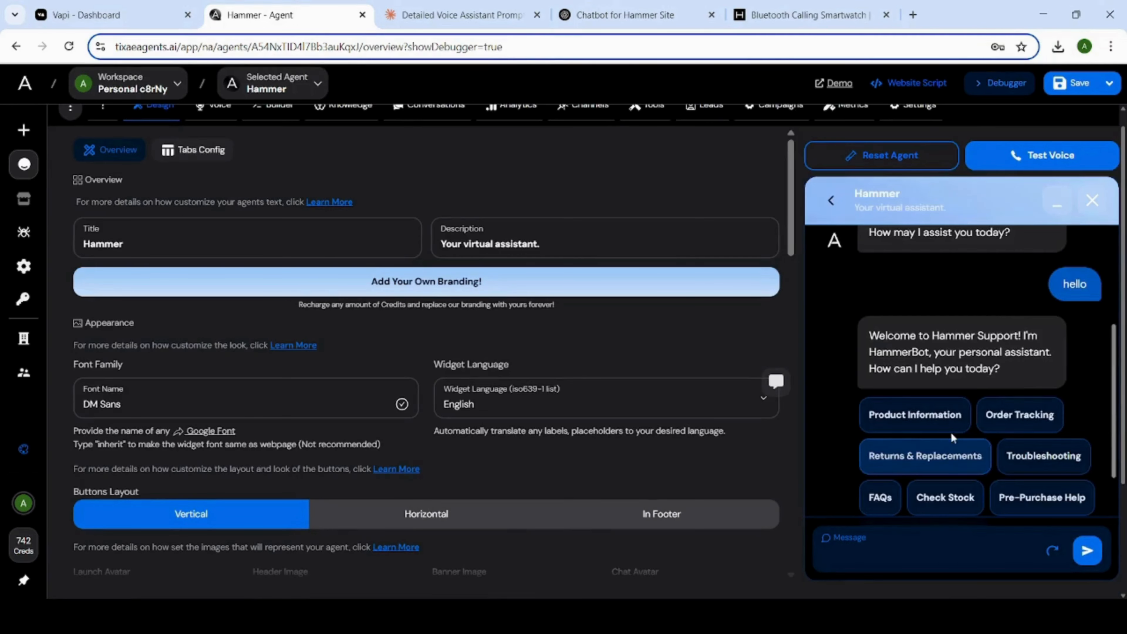
scroll(998, 372, "down", 2)
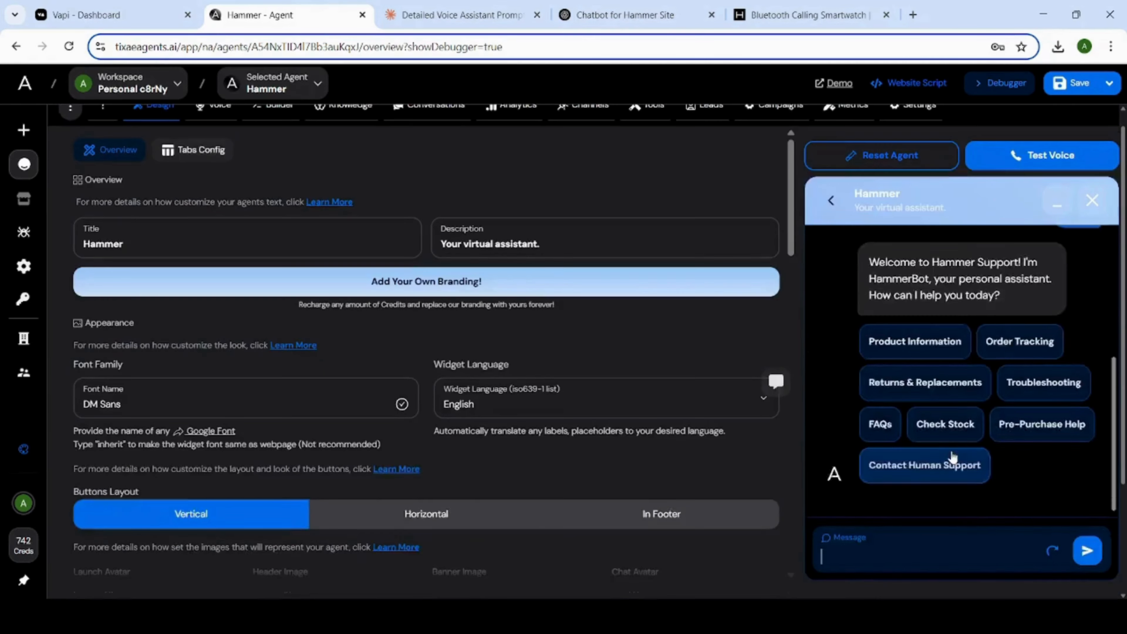
scroll(953, 457, "up", 2)
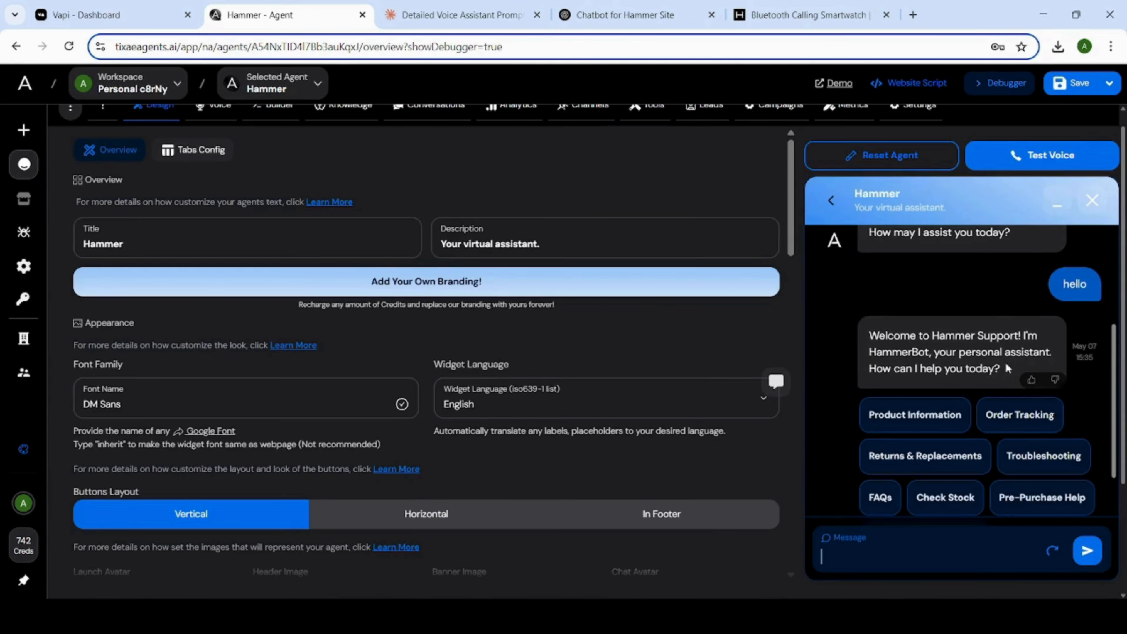
scroll(1007, 368, "down", 2)
scroll(1013, 368, "down", 2)
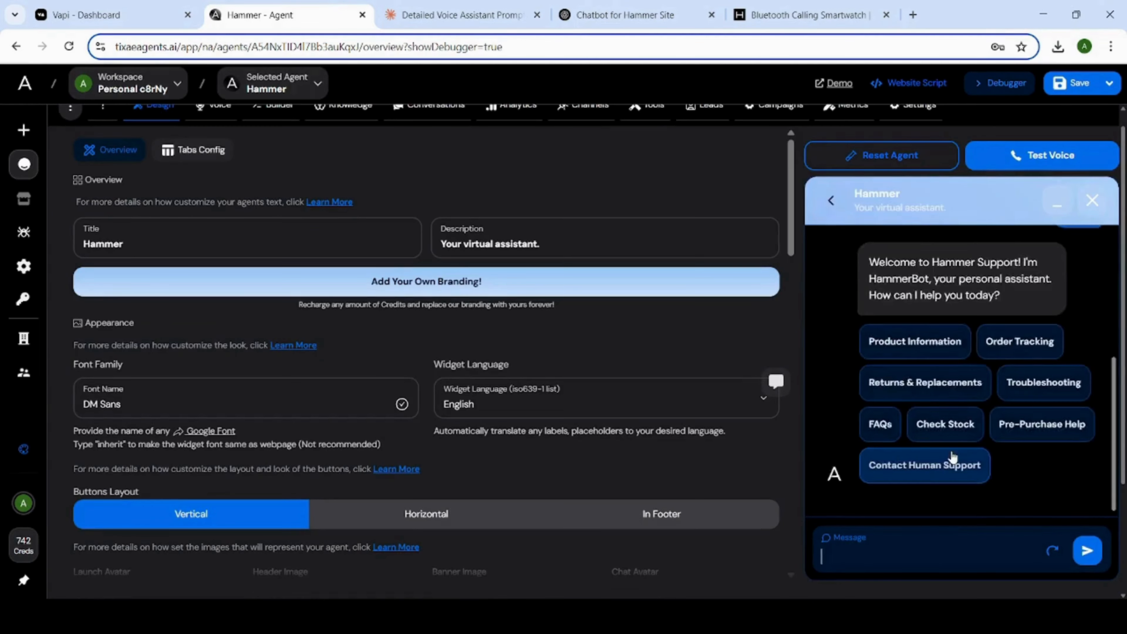
scroll(972, 356, "up", 2)
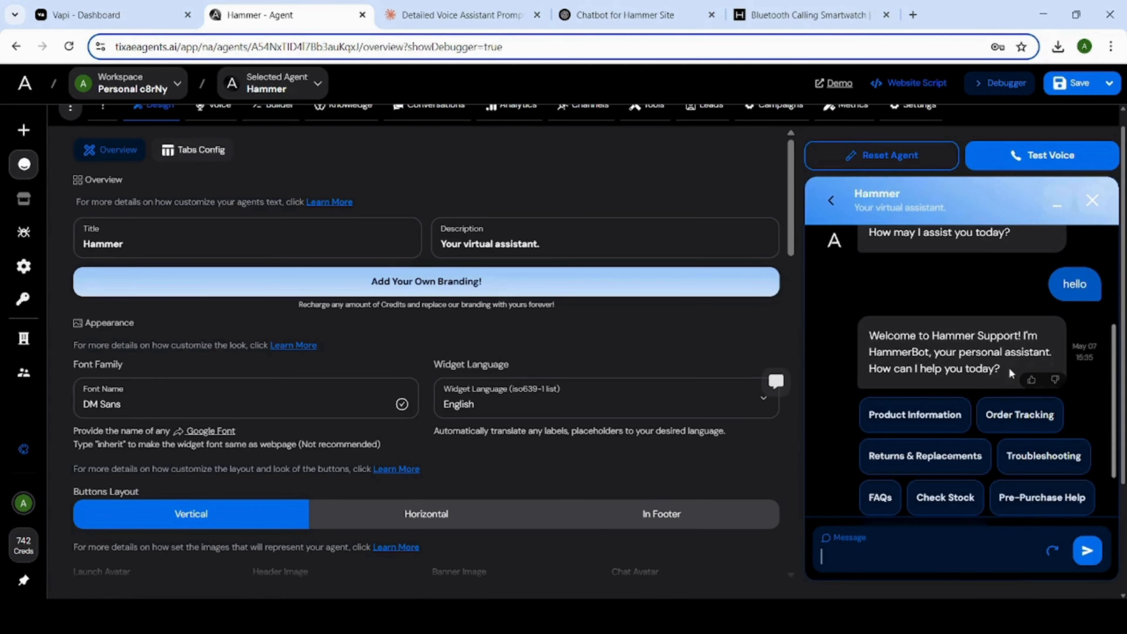
scroll(1010, 373, "down", 2)
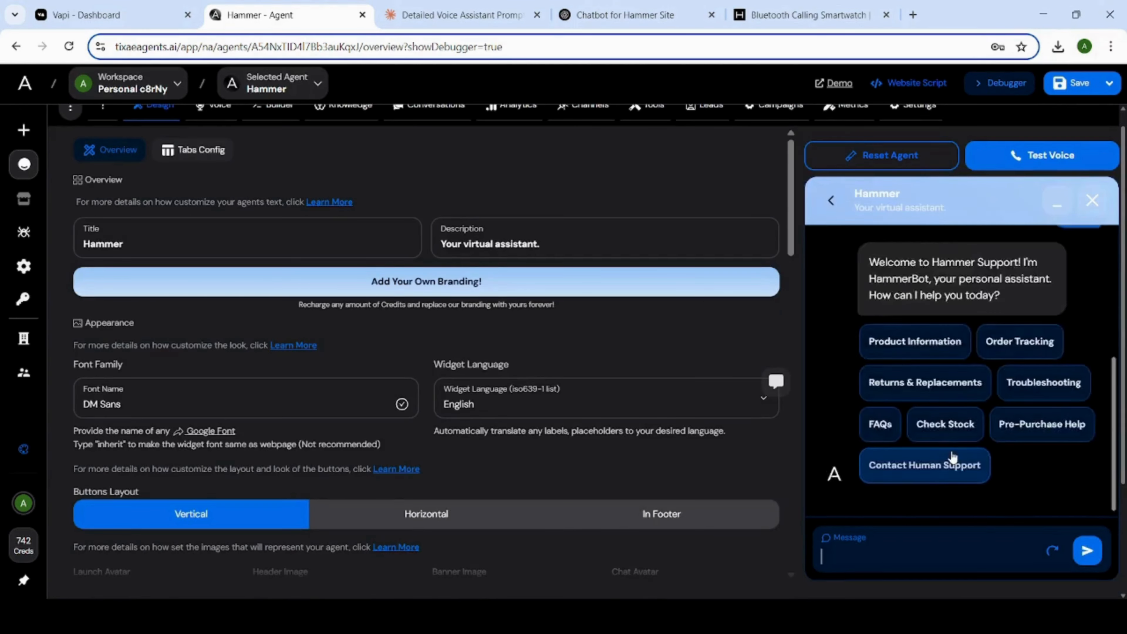
scroll(952, 457, "up", 2)
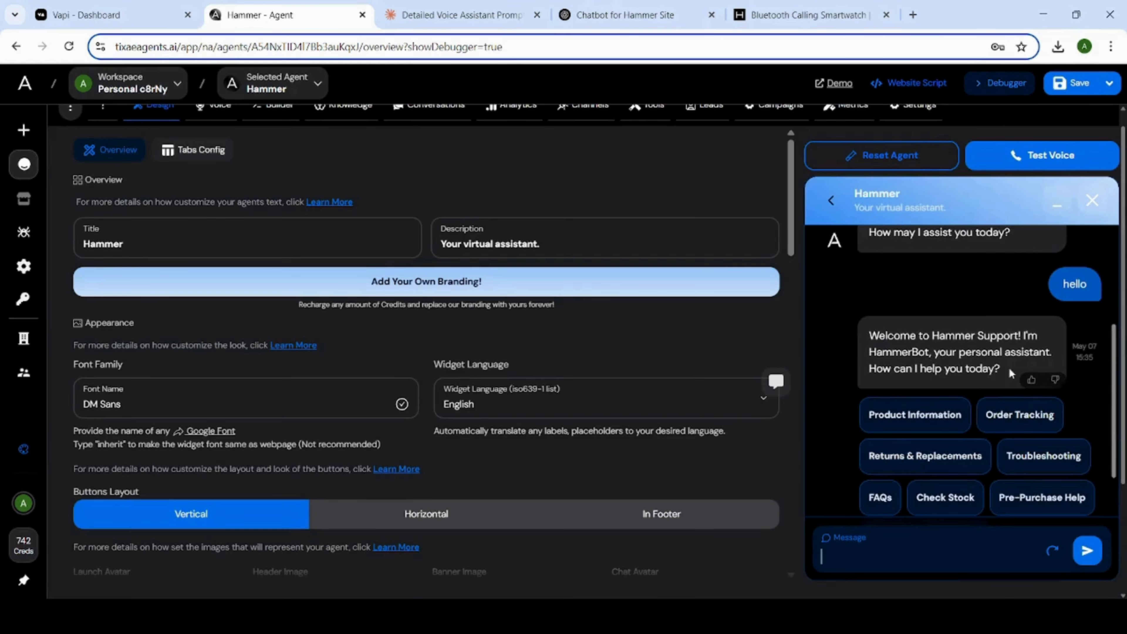
scroll(1011, 373, "down", 2)
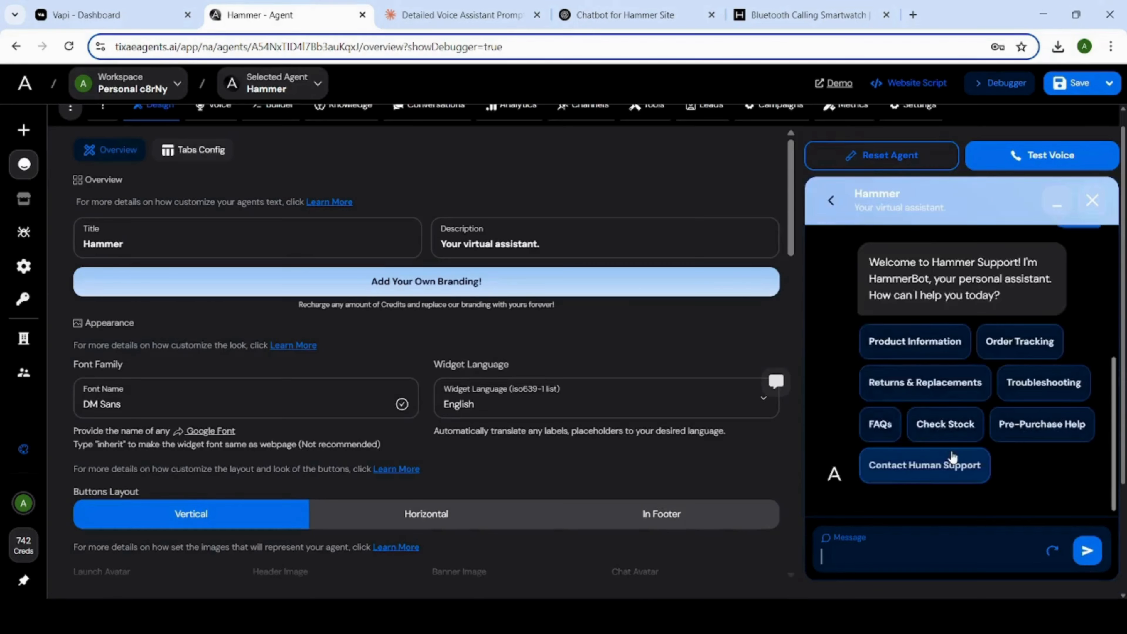
scroll(952, 457, "up", 2)
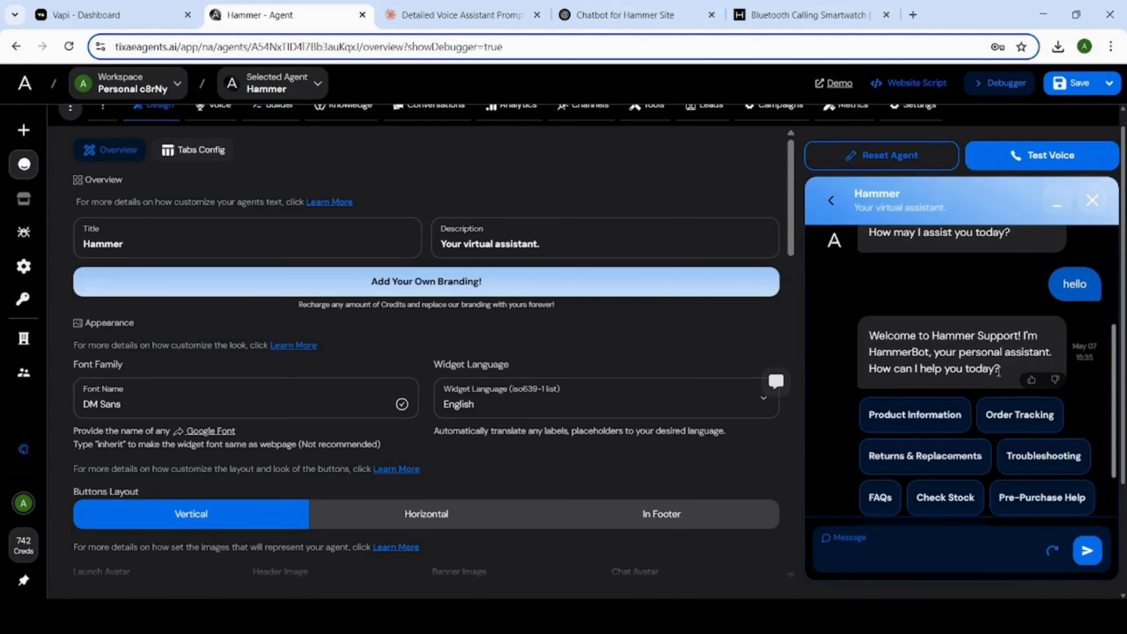
scroll(998, 372, "down", 2)
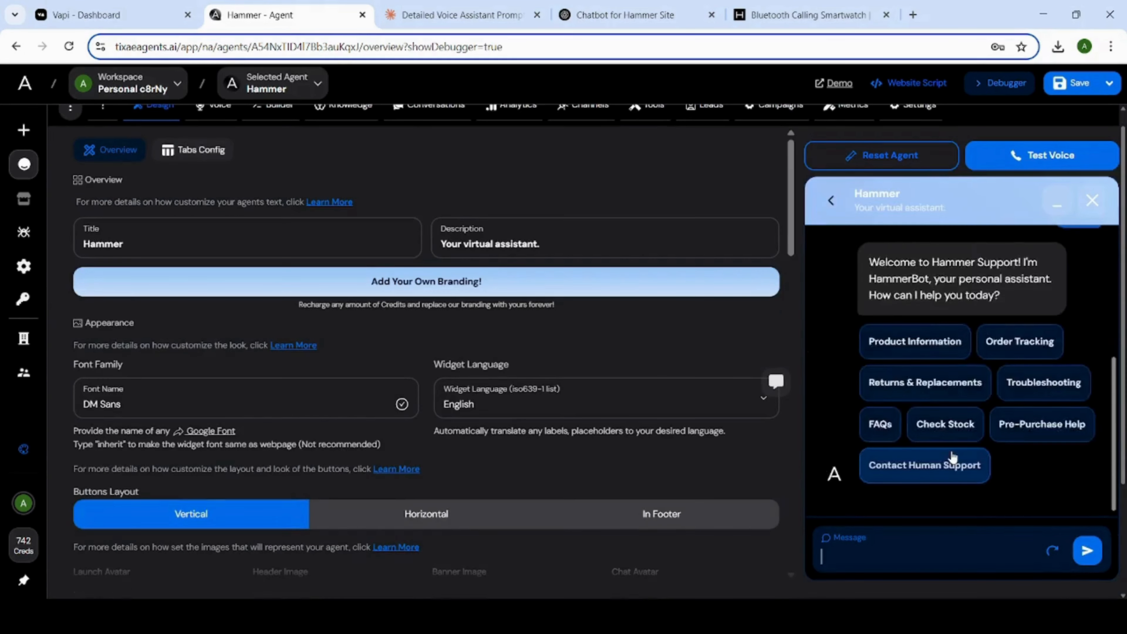
scroll(952, 457, "up", 2)
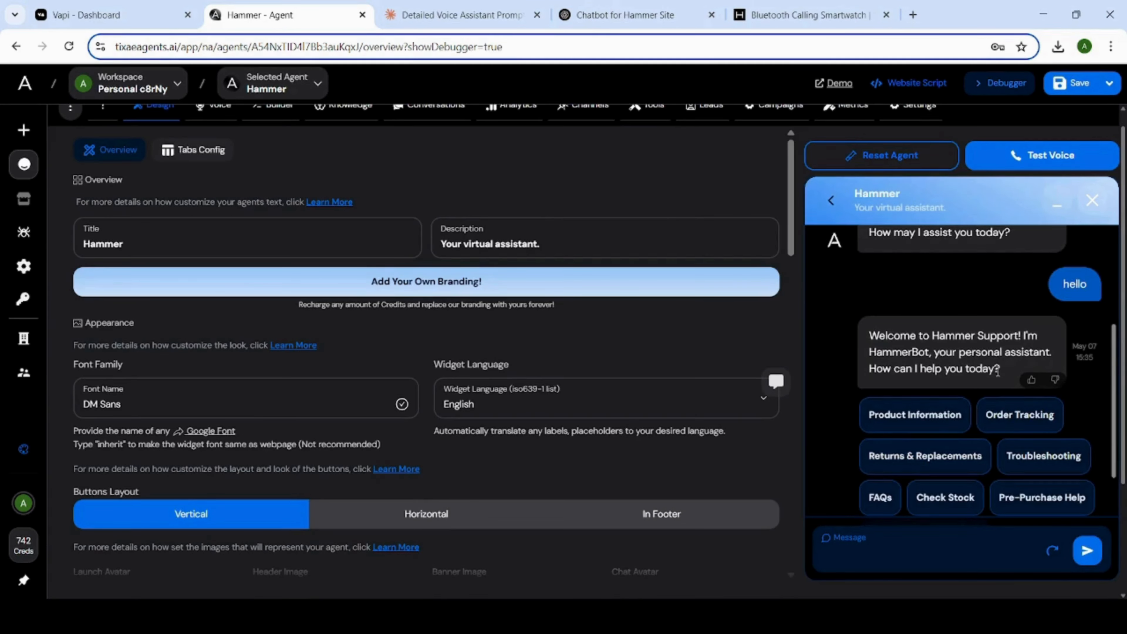
scroll(998, 371, "down", 2)
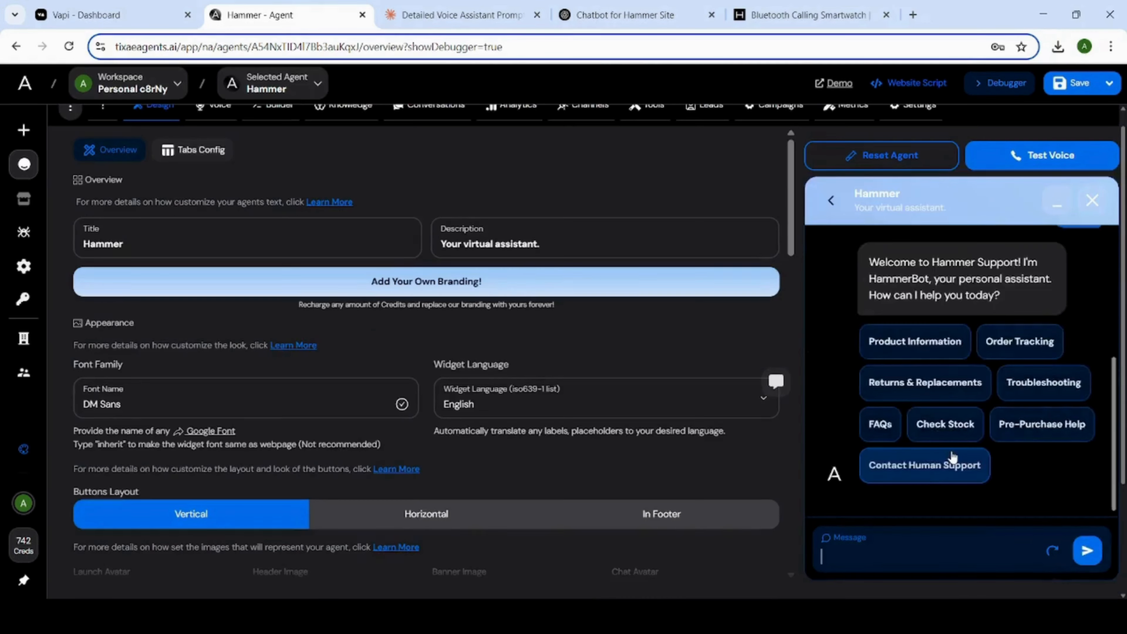
scroll(952, 458, "up", 2)
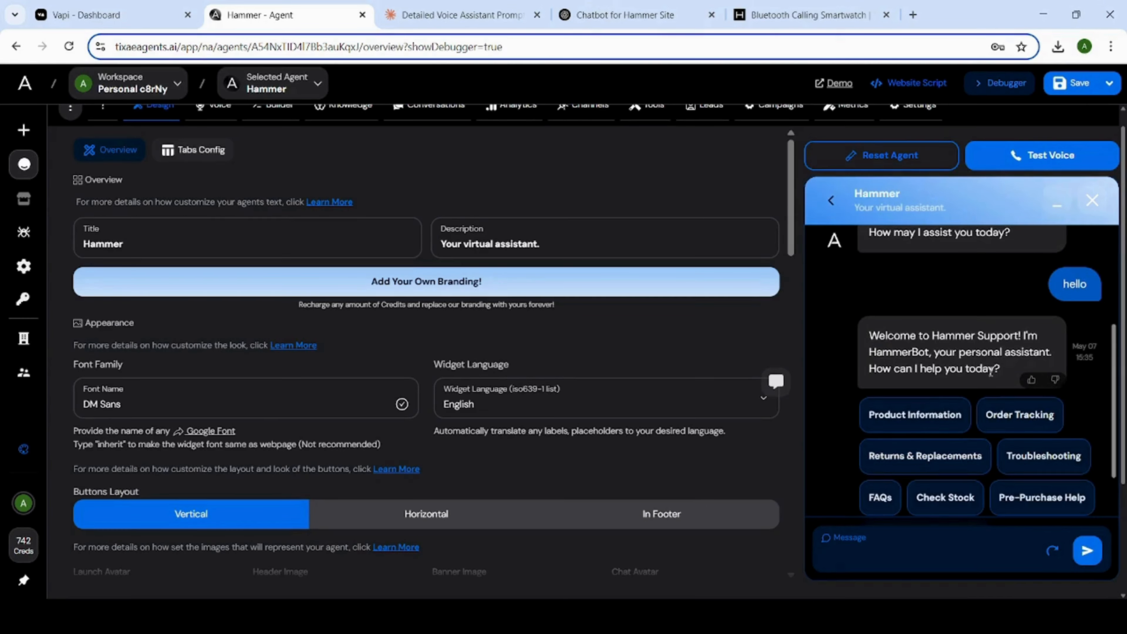
scroll(1006, 362, "down", 2)
scroll(1011, 365, "down", 2)
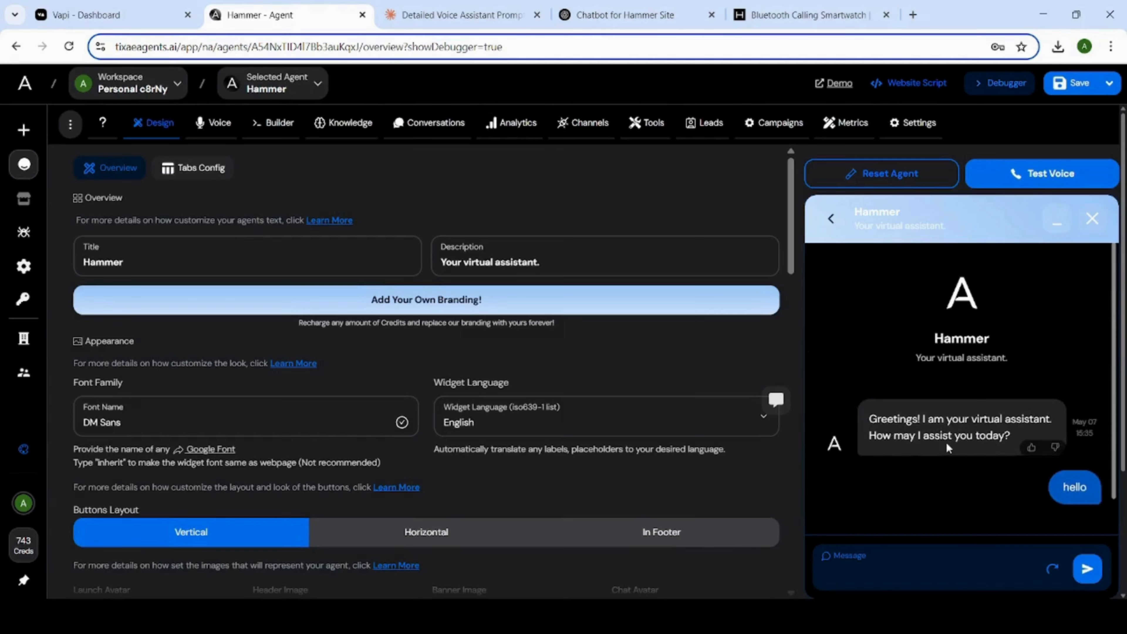
scroll(951, 458, "up", 1)
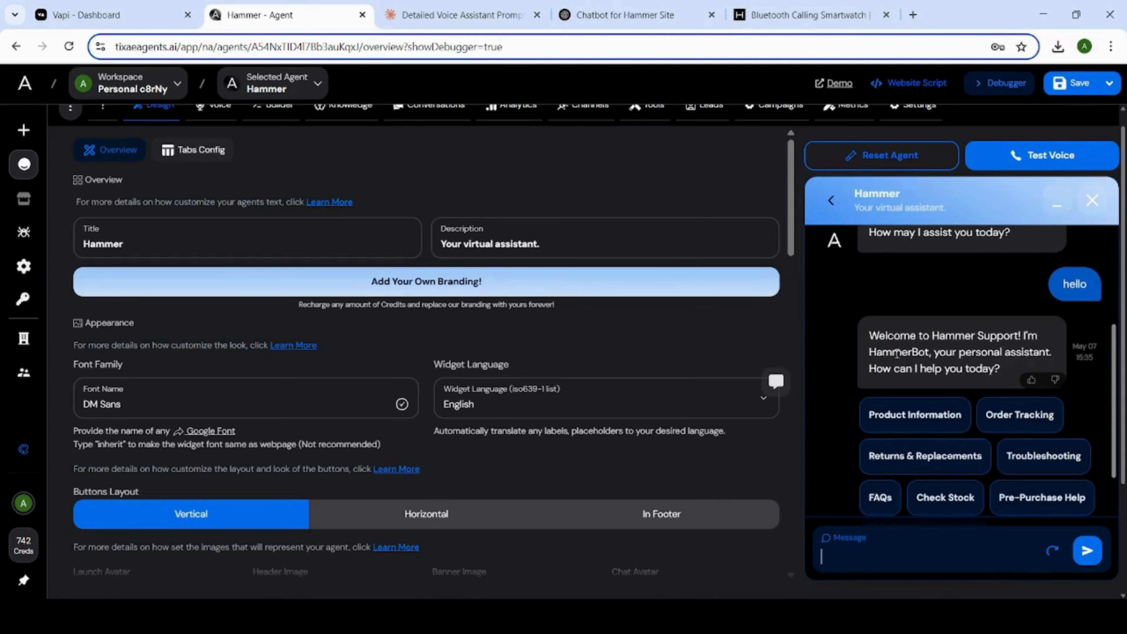
scroll(1011, 373, "down", 1)
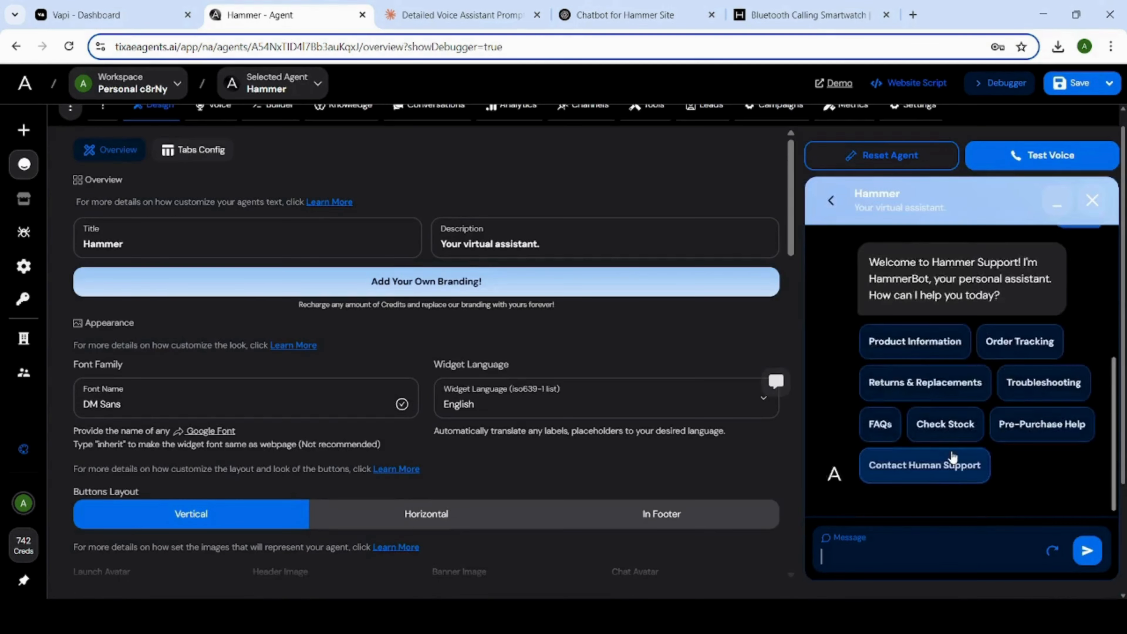
scroll(949, 420, "up", 1)
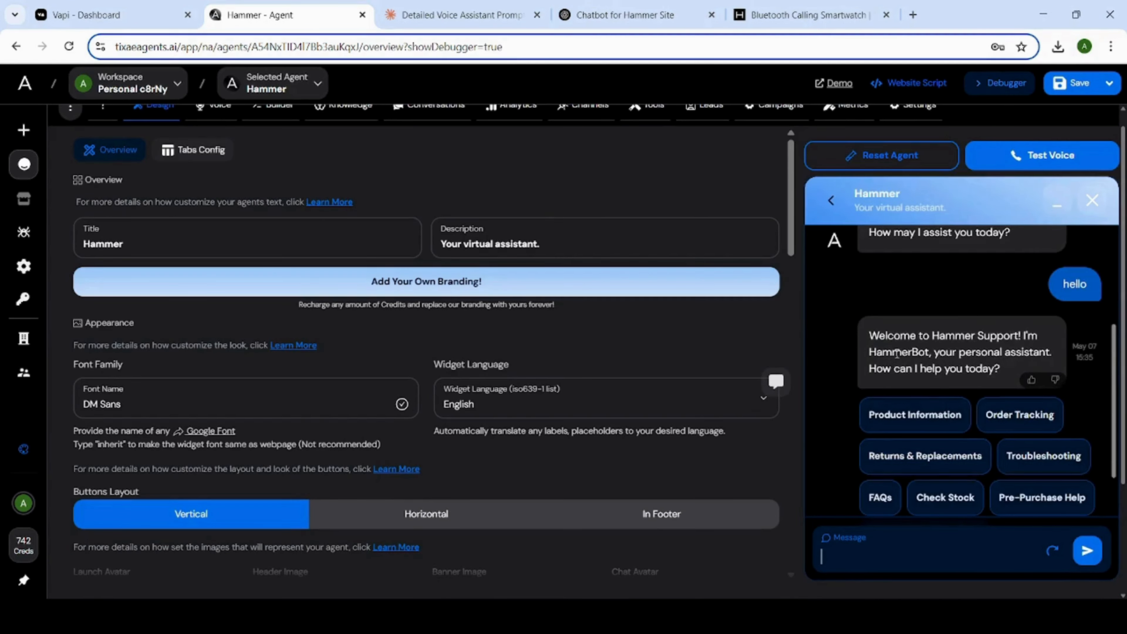
scroll(1009, 366, "down", 1)
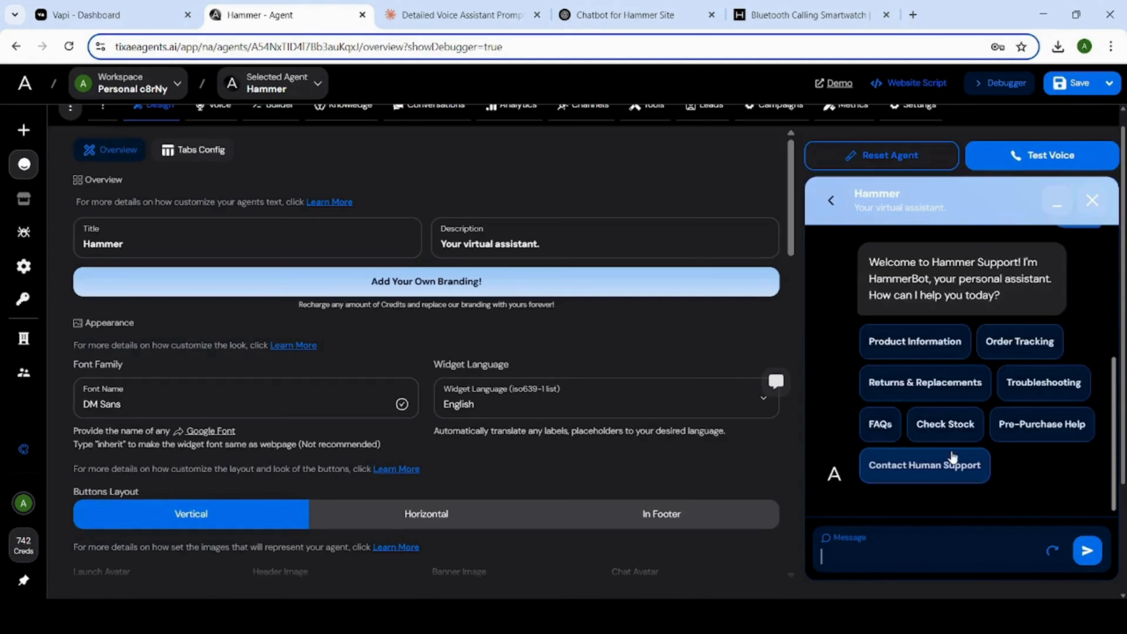
scroll(953, 458, "up", 1)
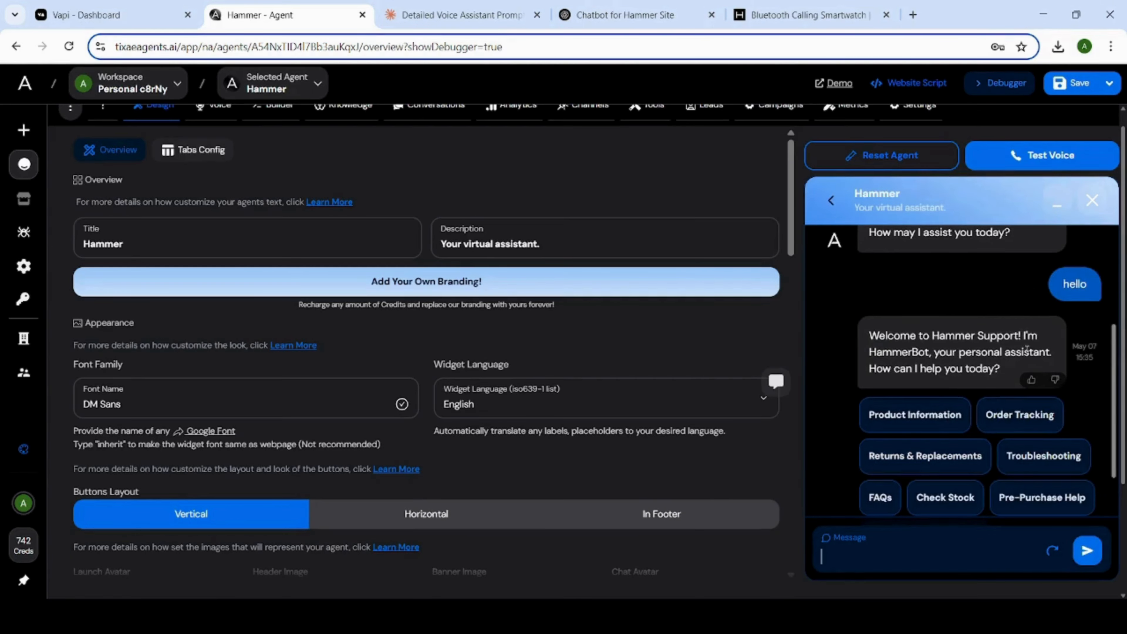
scroll(998, 372, "down", 1)
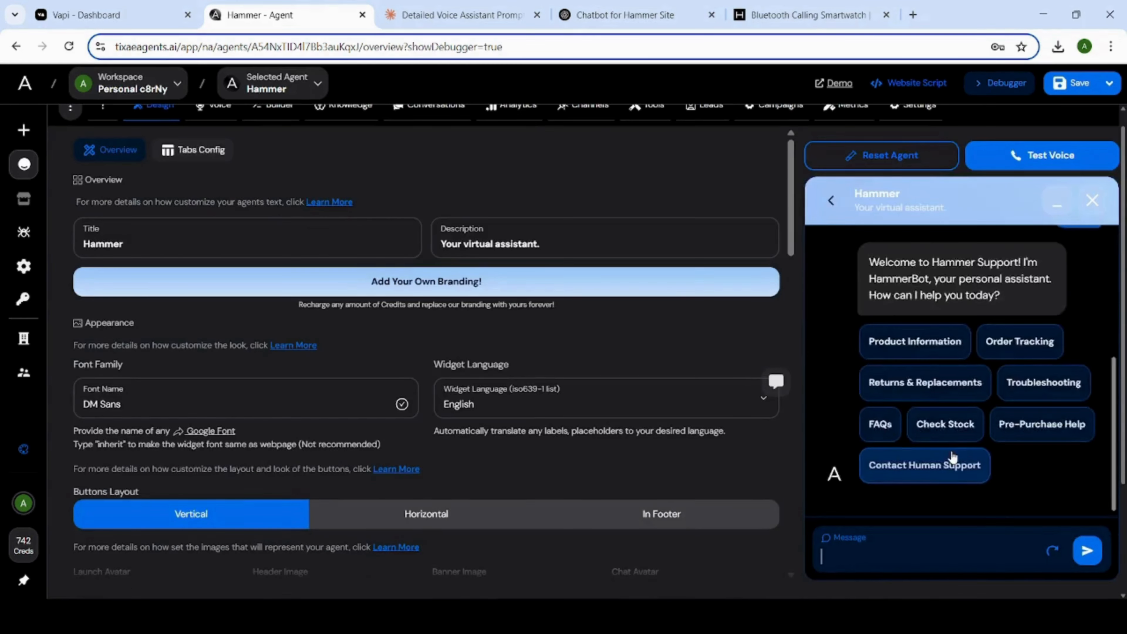
scroll(950, 435, "up", 1)
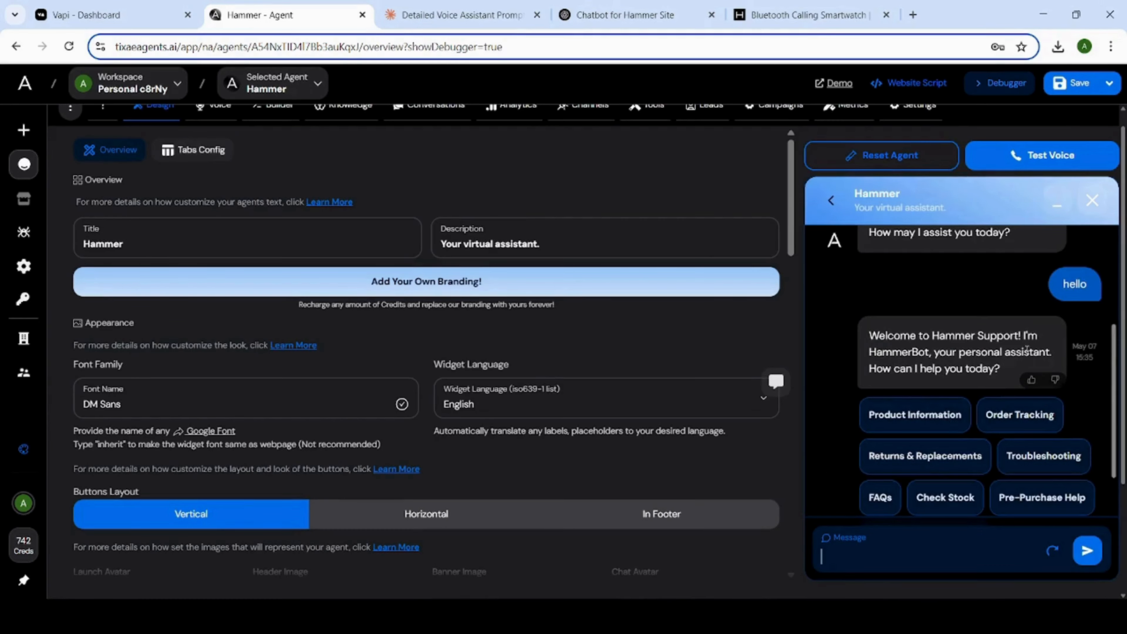
scroll(998, 373, "down", 1)
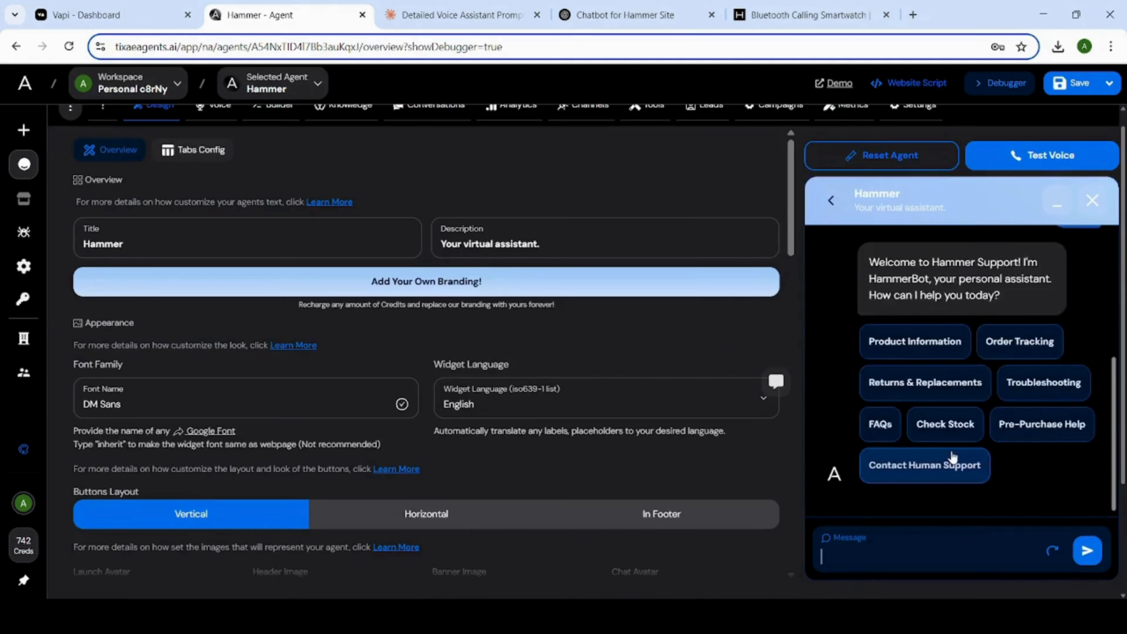
scroll(953, 457, "up", 1)
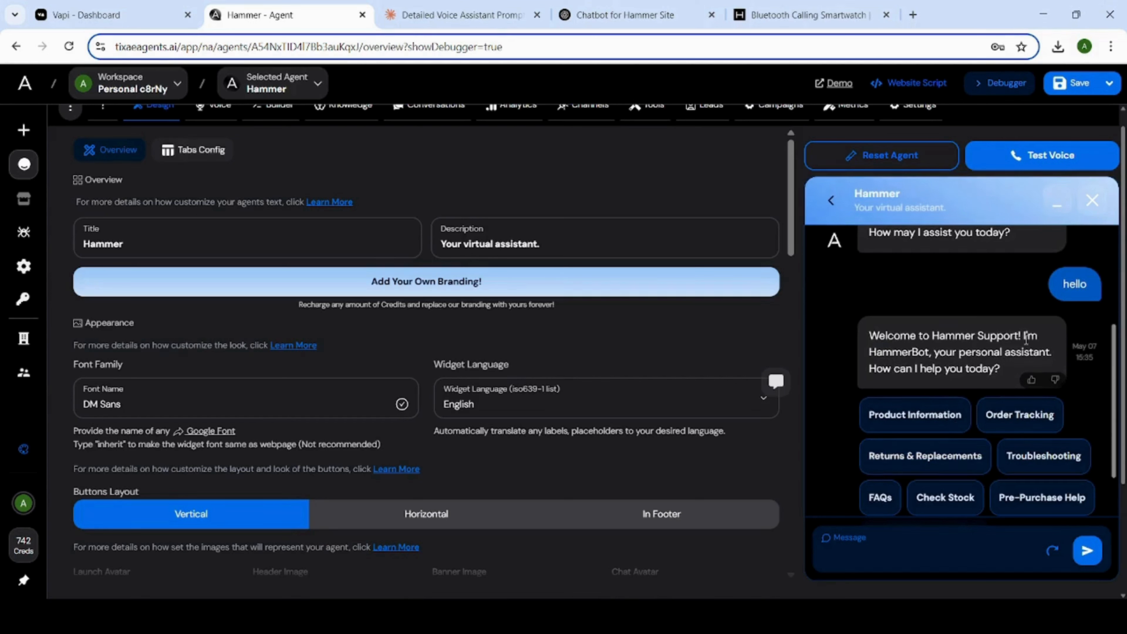
scroll(1012, 369, "down", 1)
scroll(1011, 364, "down", 1)
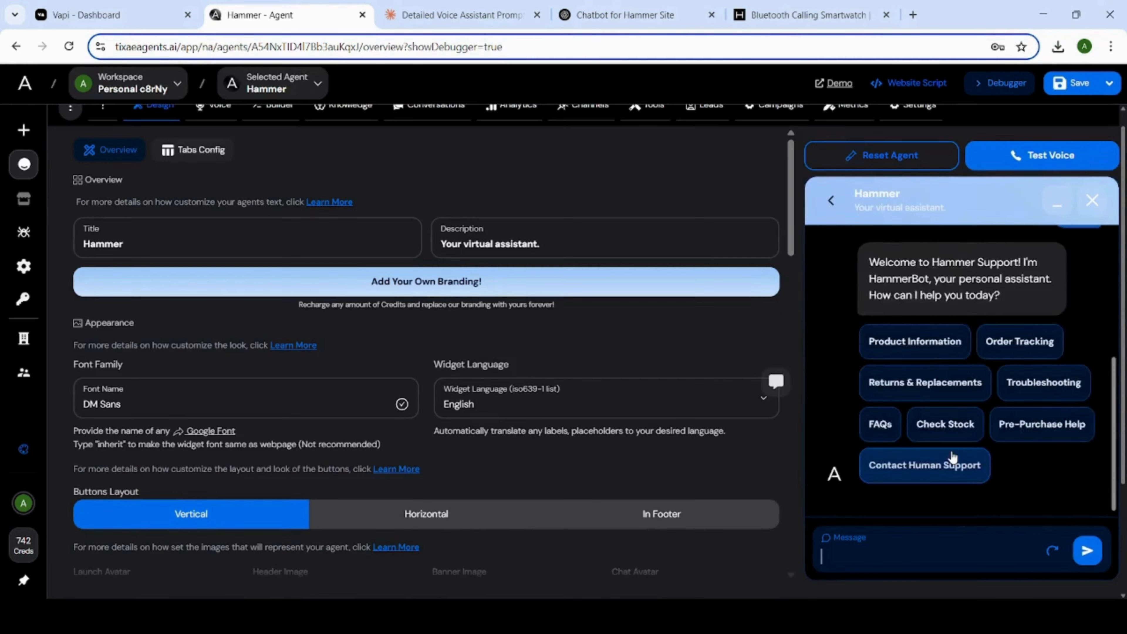
scroll(934, 358, "up", 1)
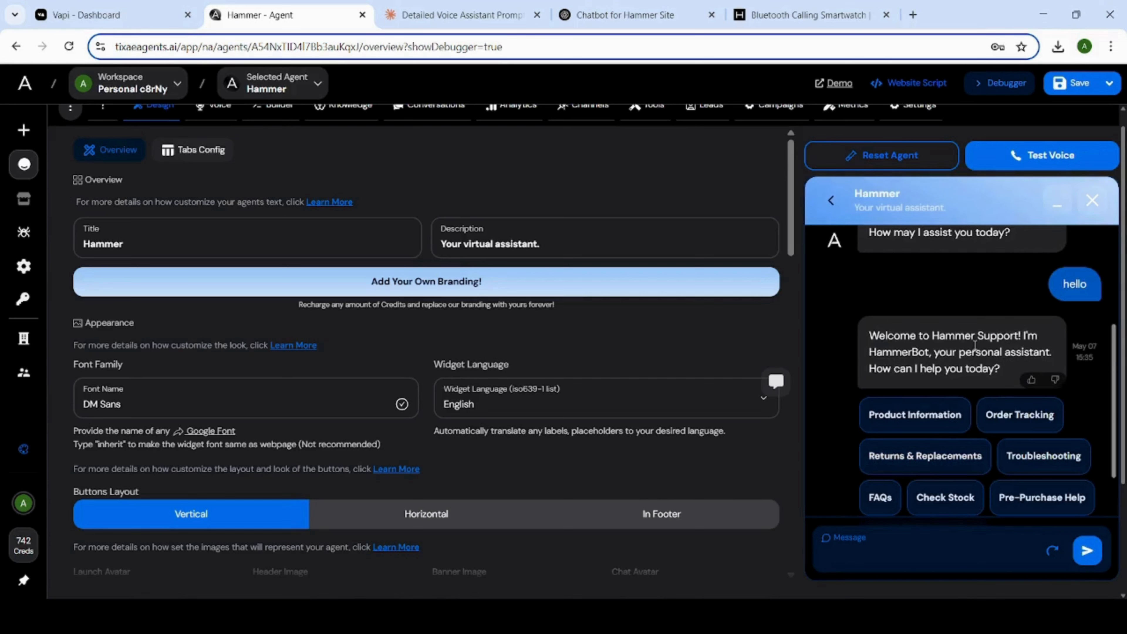
scroll(1011, 374, "down", 2)
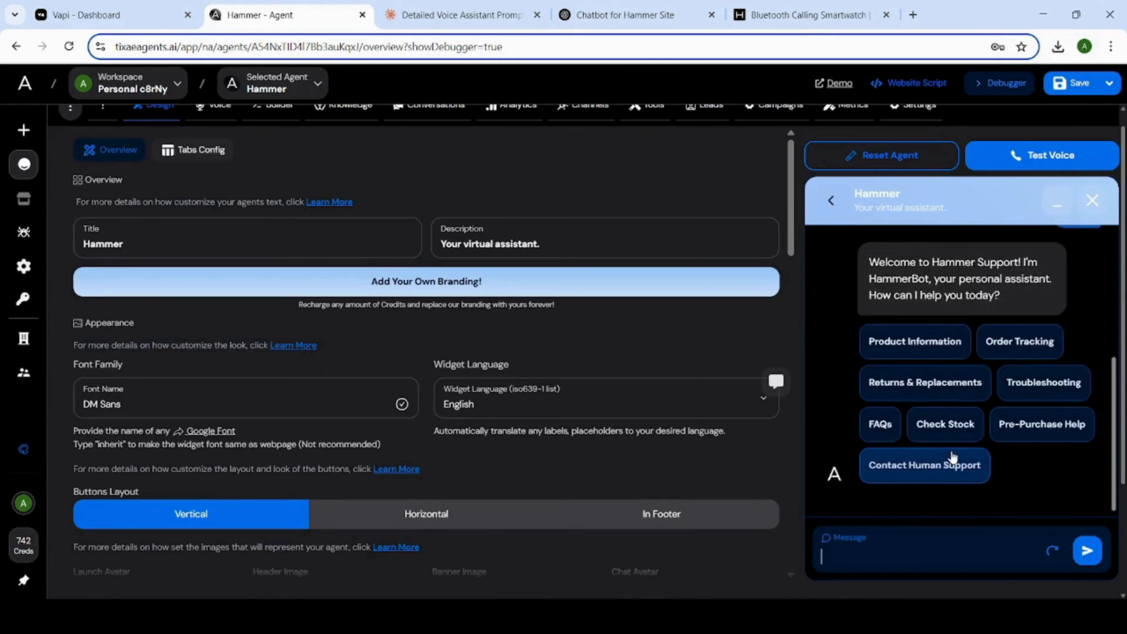
scroll(950, 422, "up", 2)
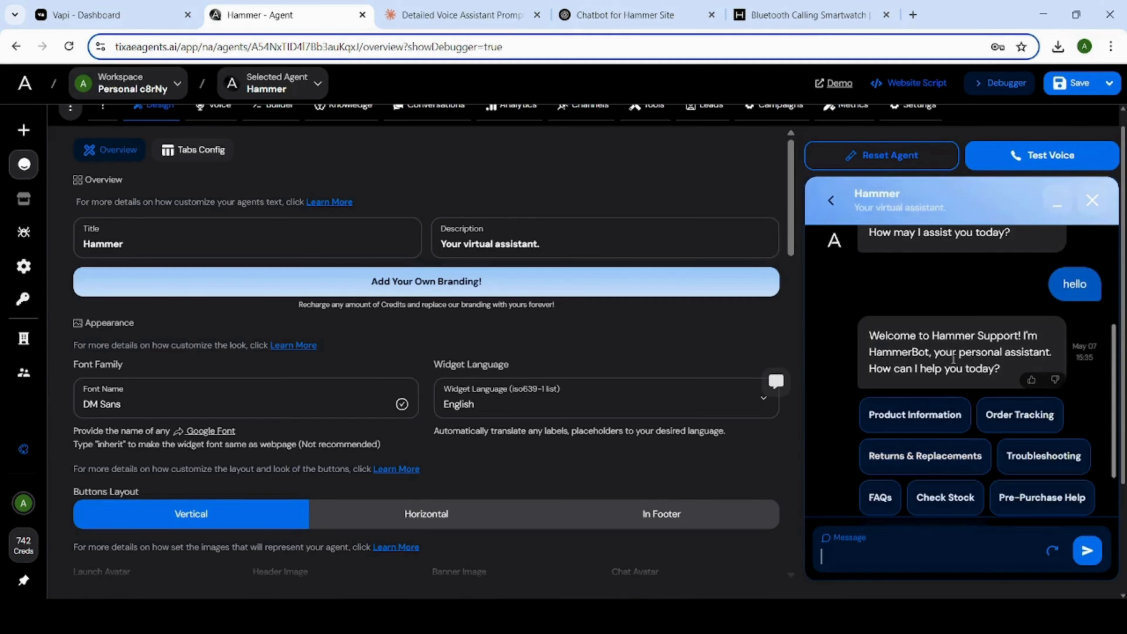
scroll(1008, 366, "down", 2)
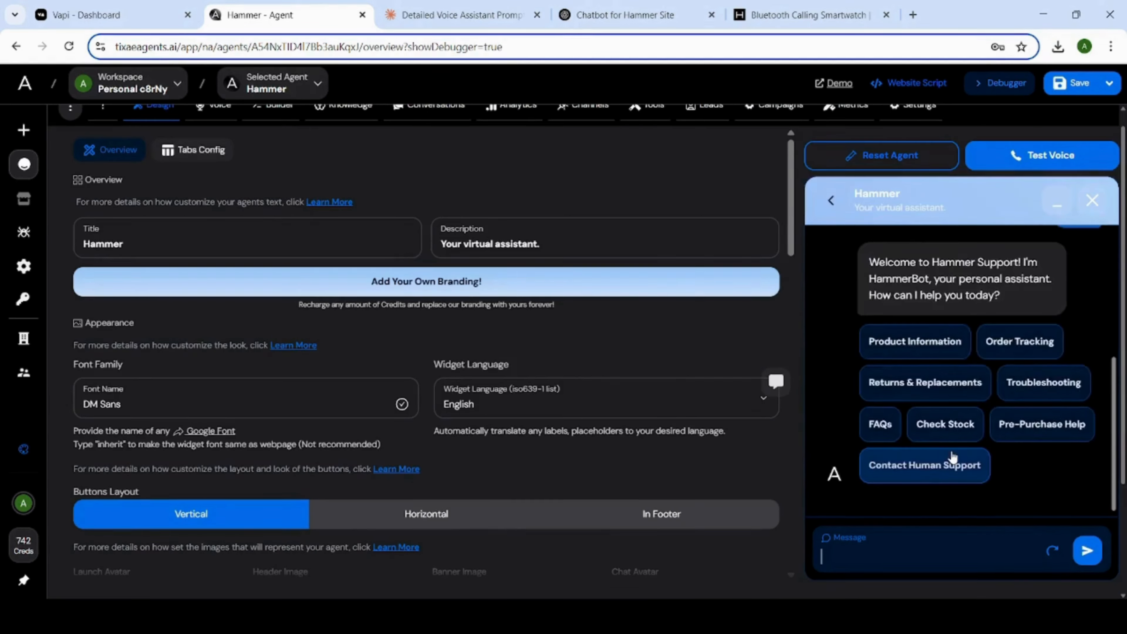
scroll(951, 444, "up", 2)
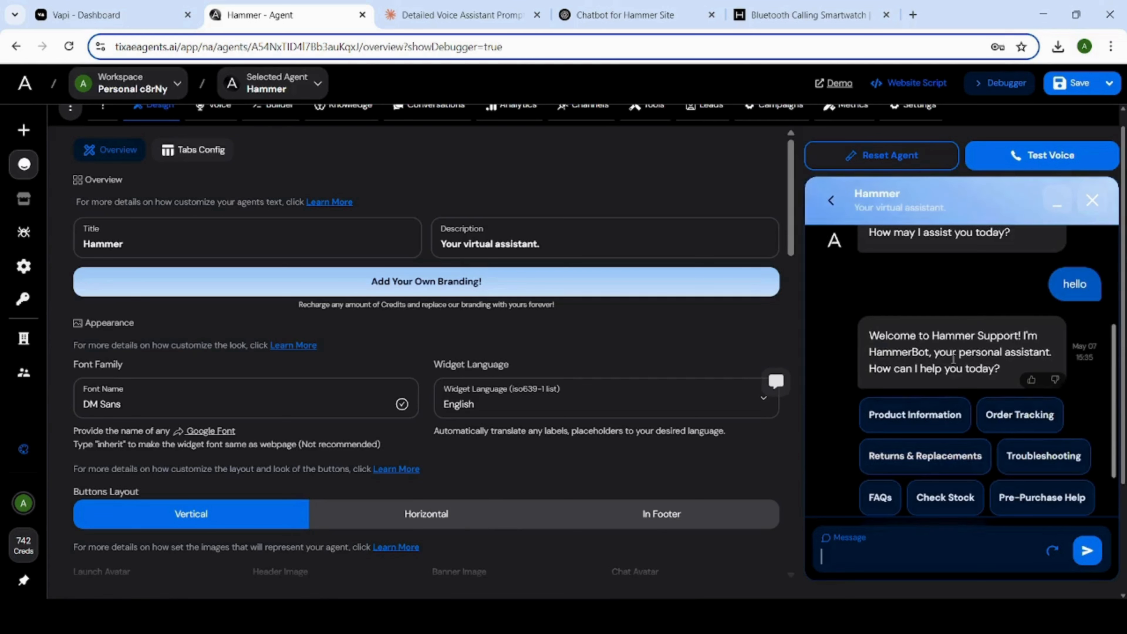
scroll(998, 372, "down", 2)
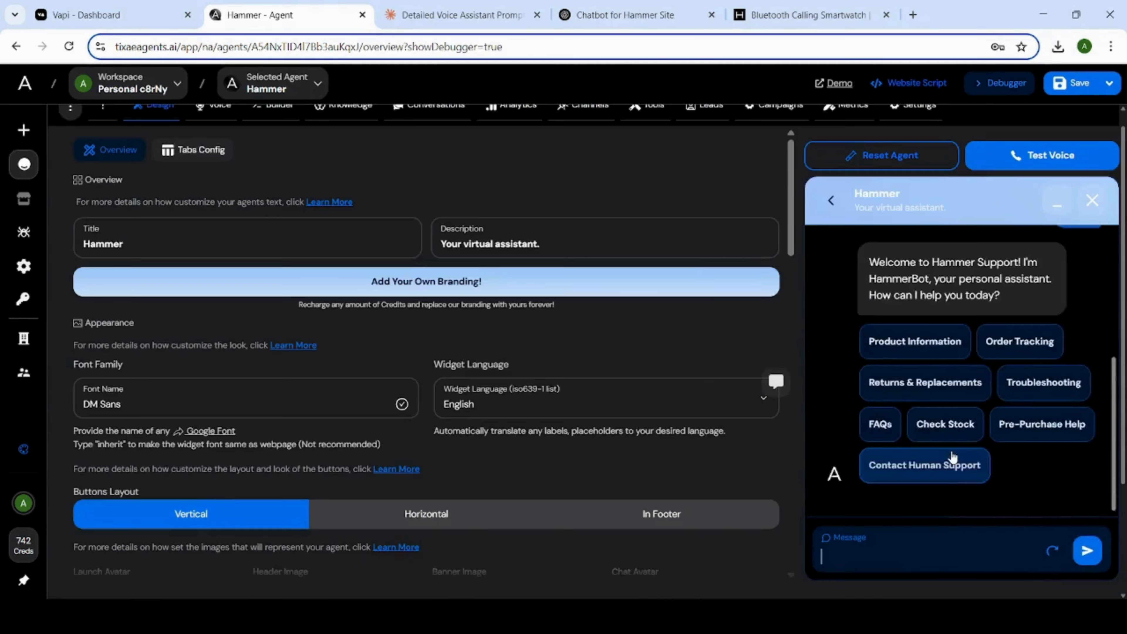
scroll(950, 431, "up", 2)
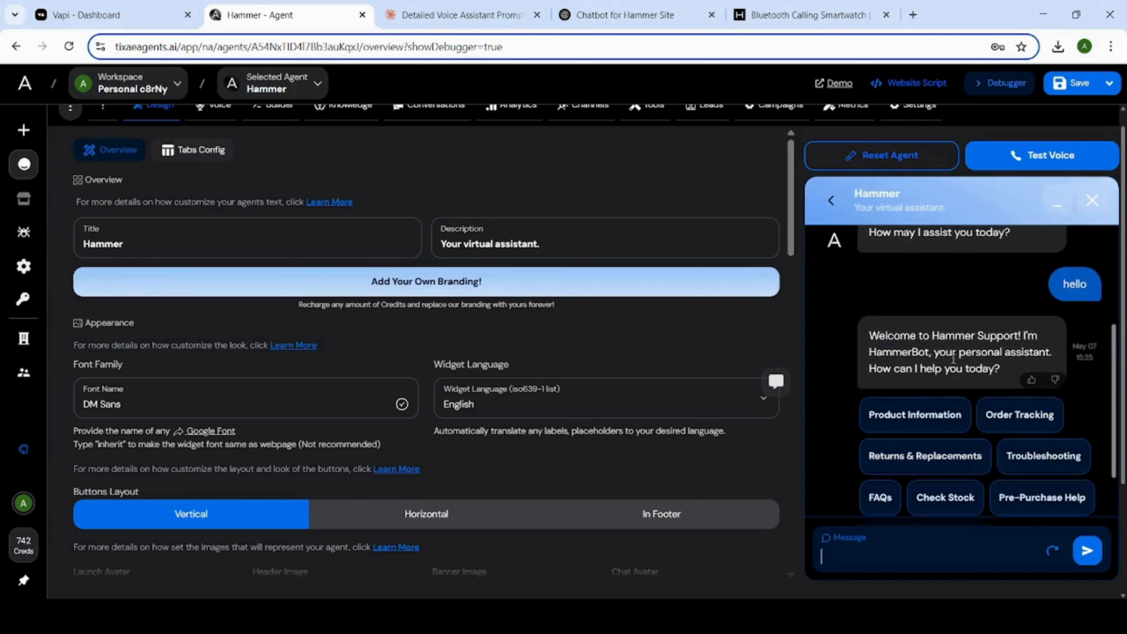
scroll(998, 373, "down", 2)
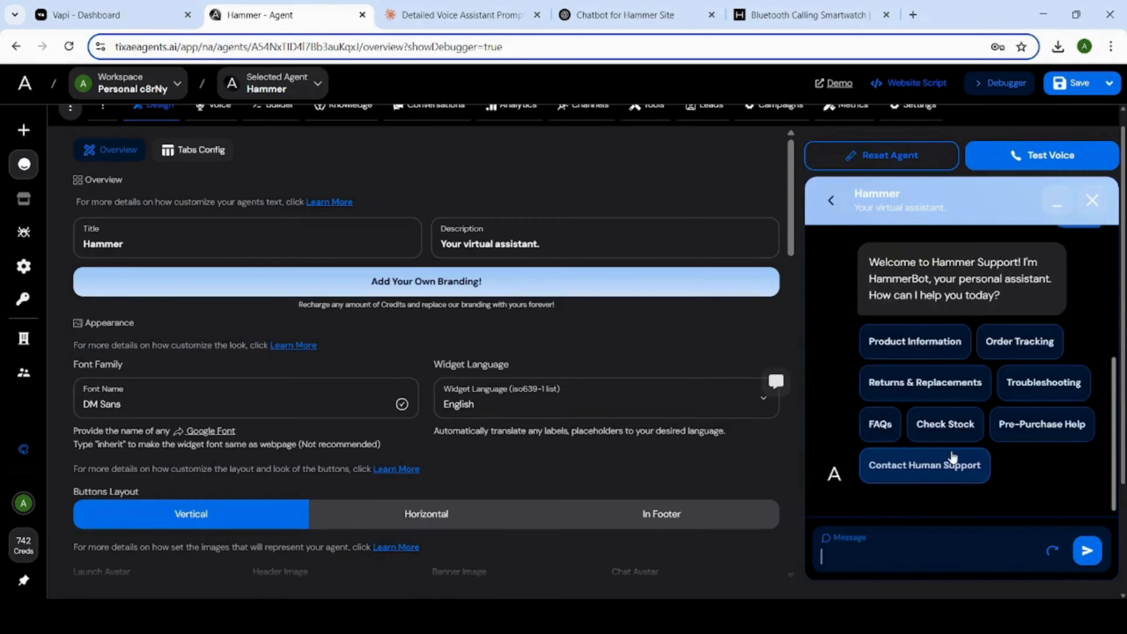
scroll(952, 458, "up", 2)
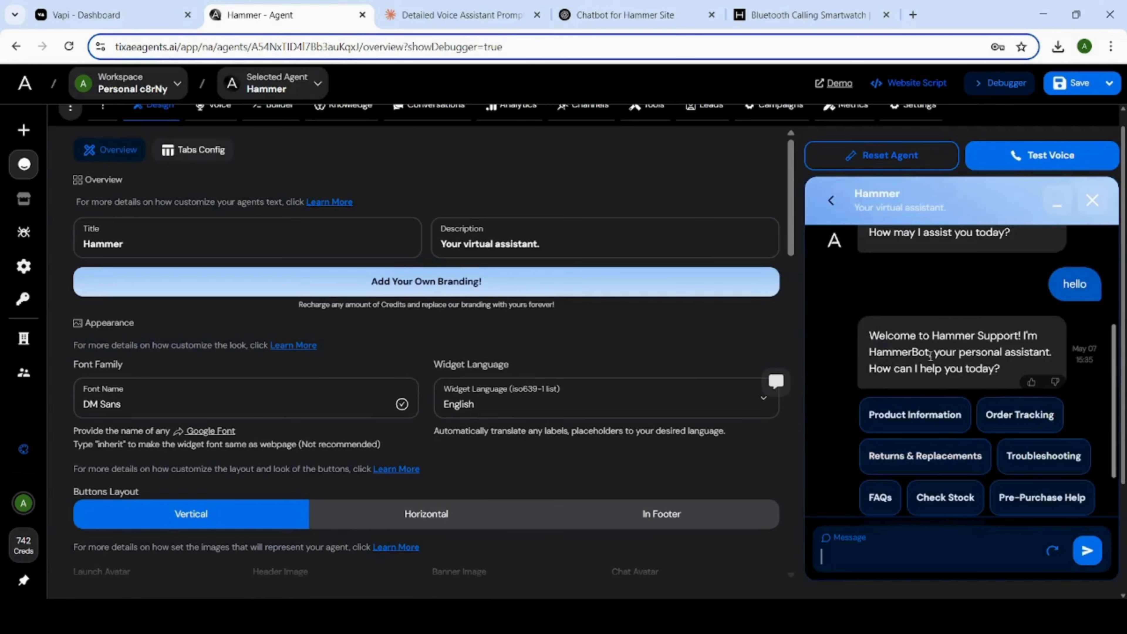
scroll(1011, 363, "down", 2)
scroll(1010, 372, "down", 2)
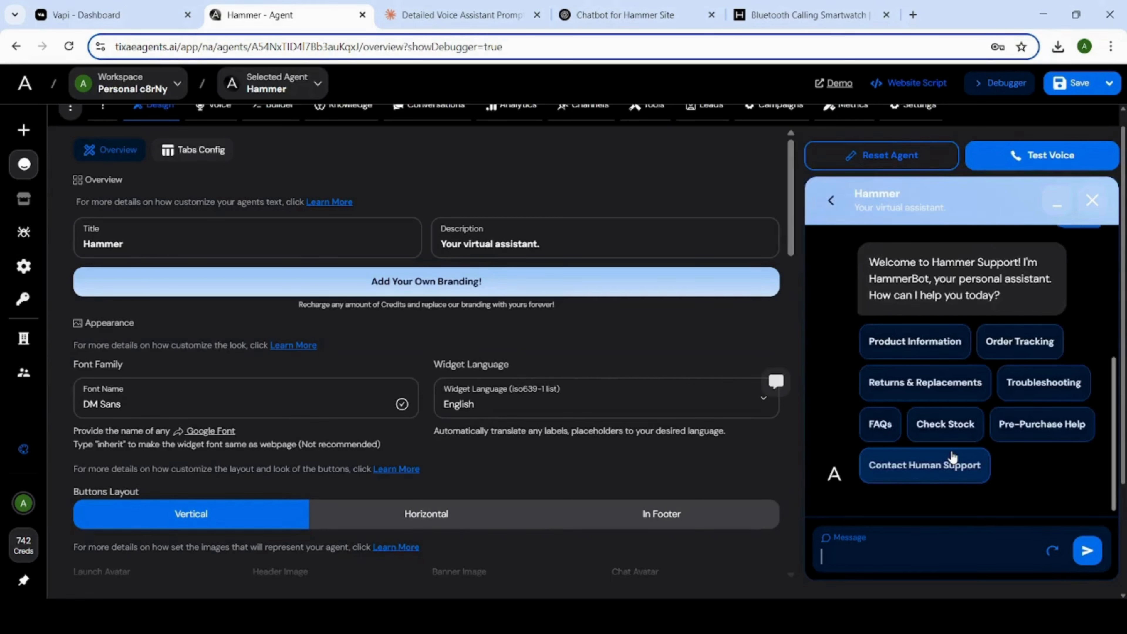
scroll(950, 445, "up", 2)
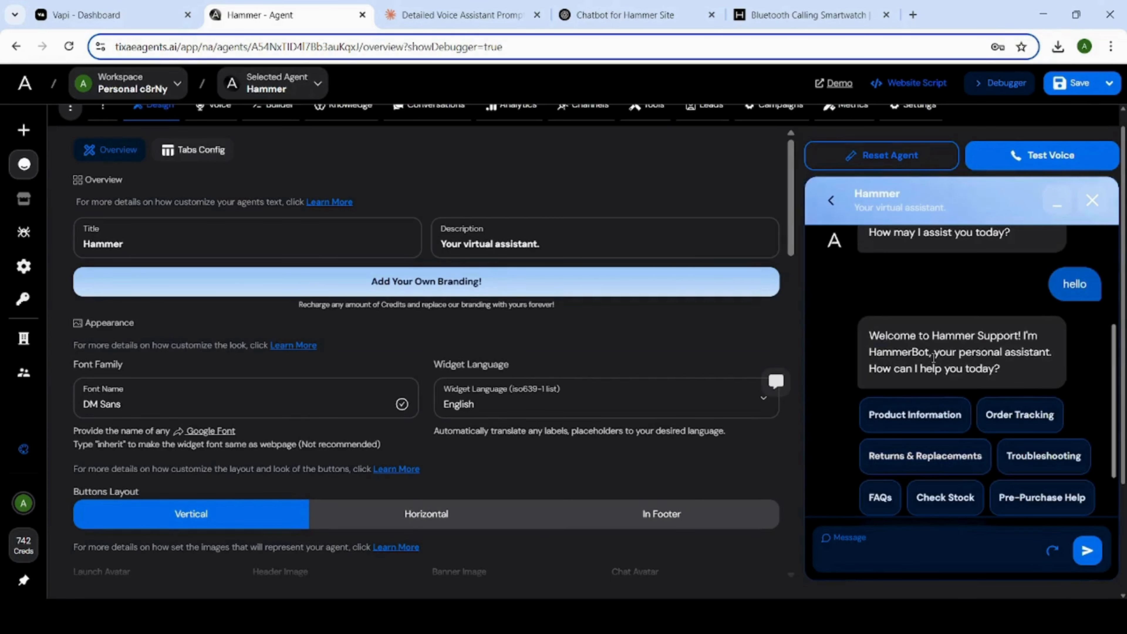
scroll(1011, 373, "down", 2)
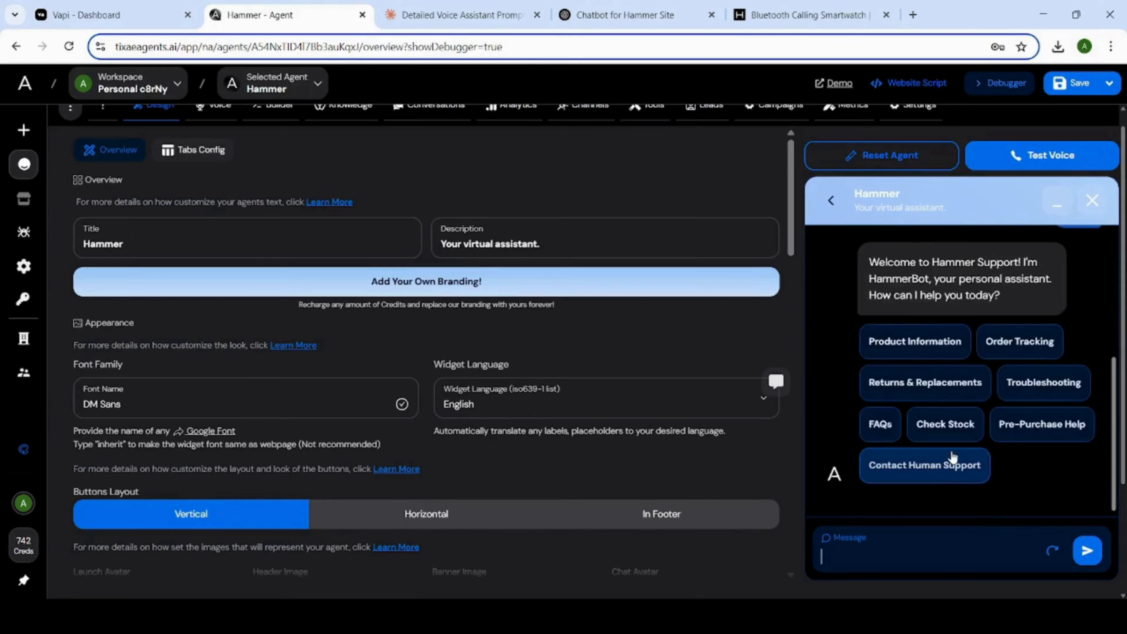
scroll(949, 439, "up", 2)
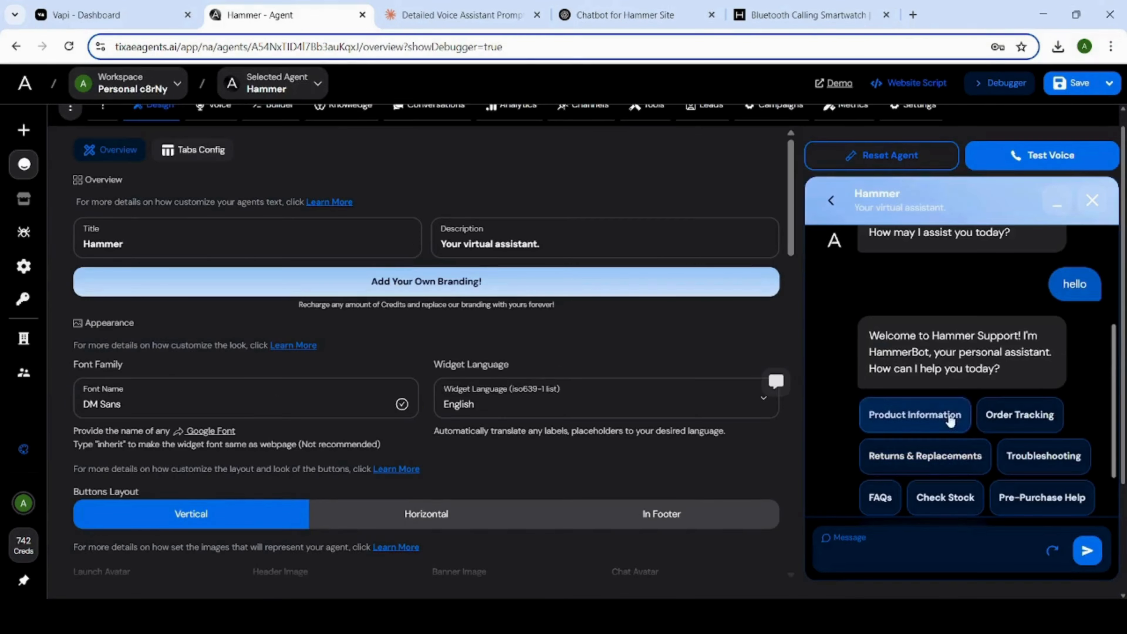
scroll(1011, 373, "down", 2)
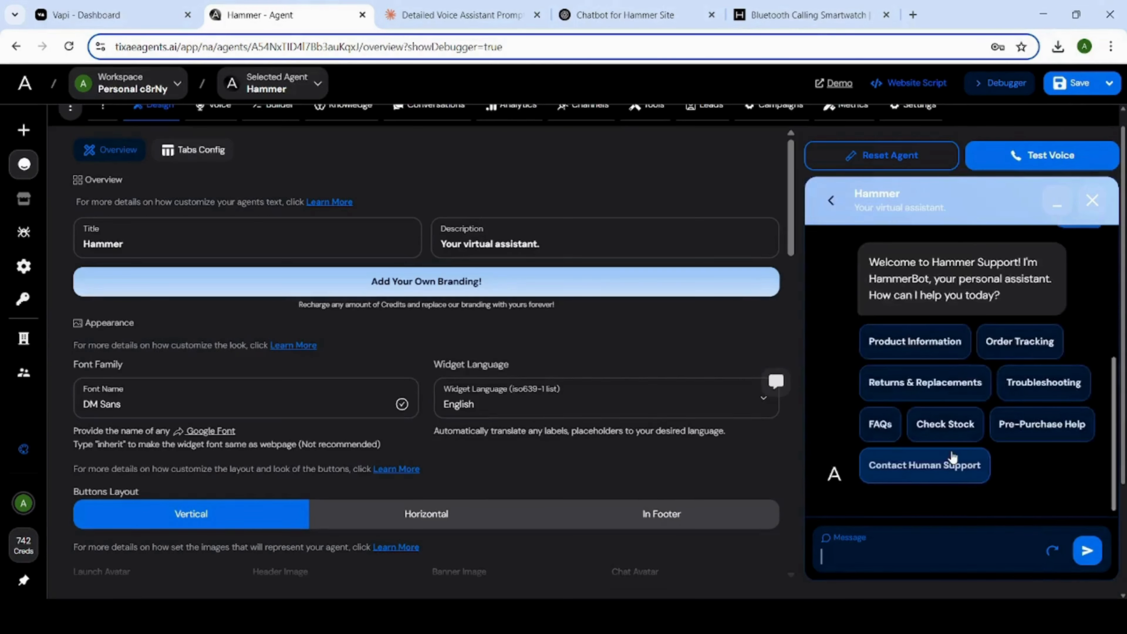
scroll(952, 444, "up", 2)
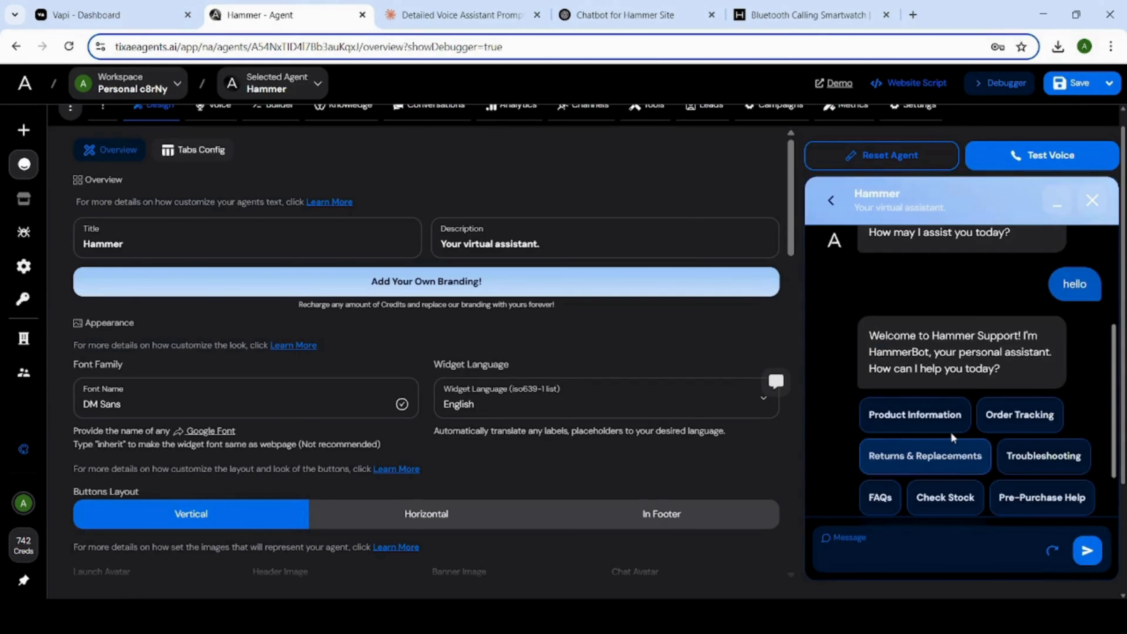
scroll(999, 372, "down", 2)
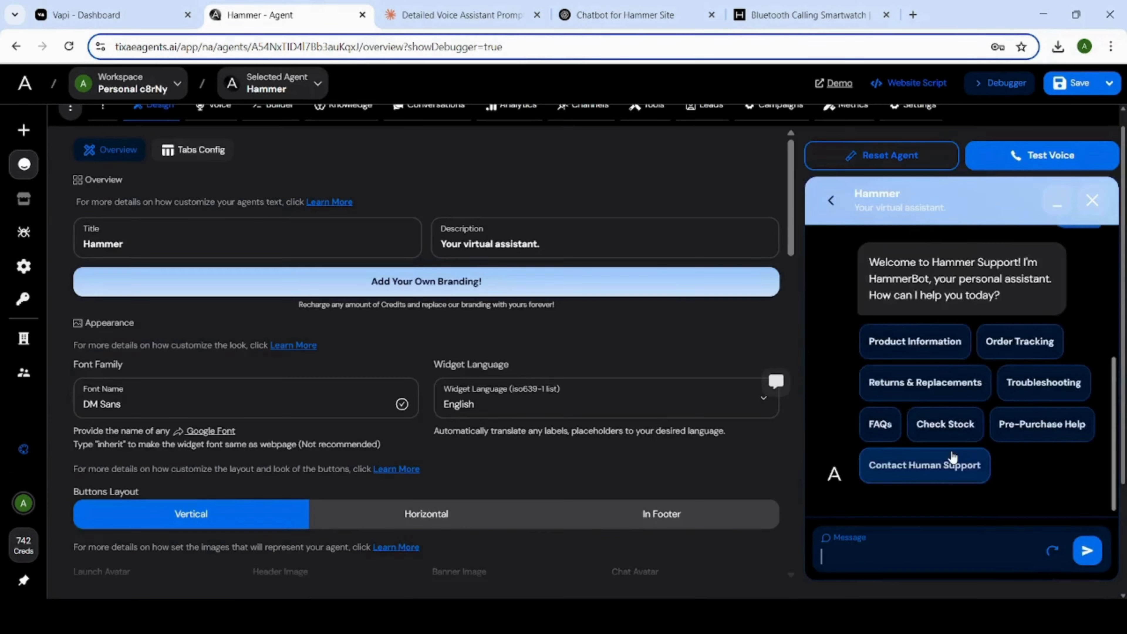
scroll(951, 437, "up", 2)
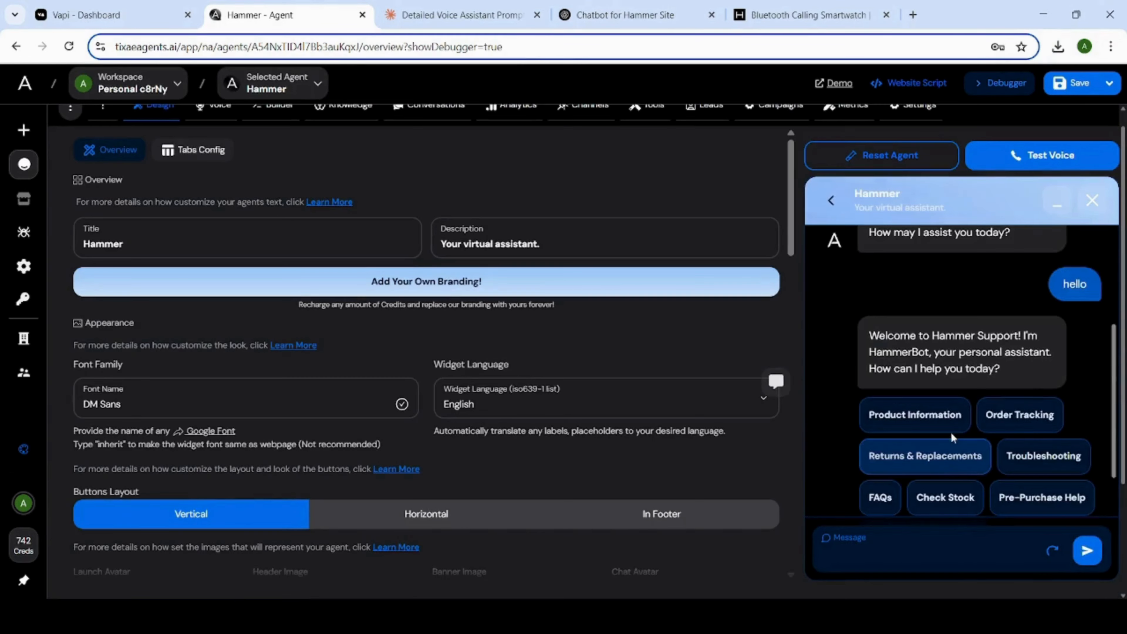
scroll(998, 371, "down", 2)
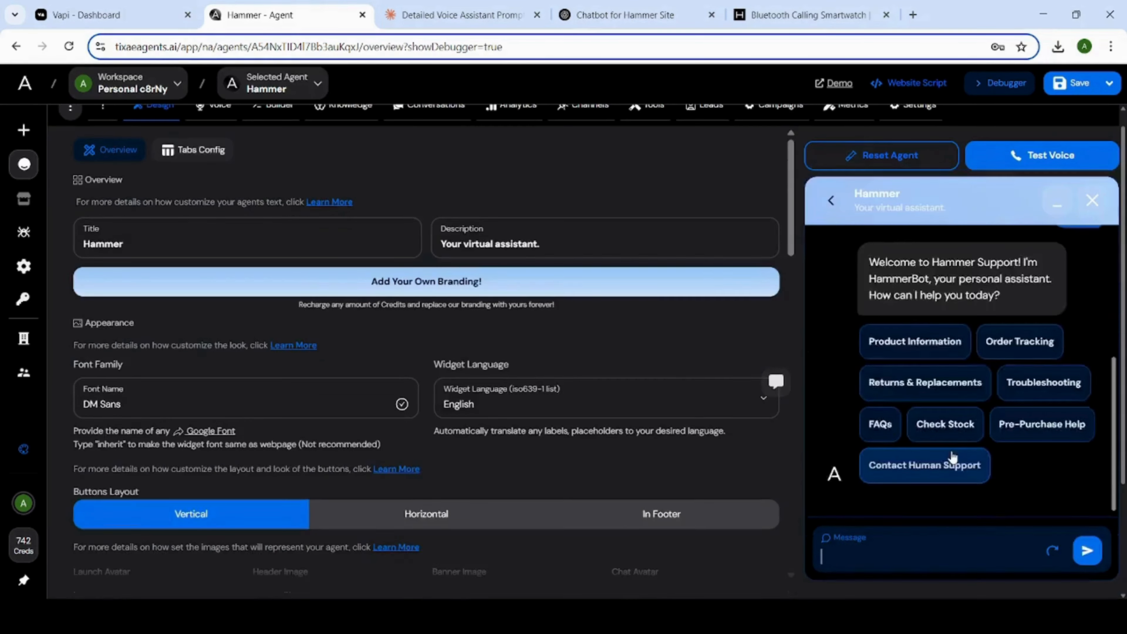
scroll(952, 458, "up", 2)
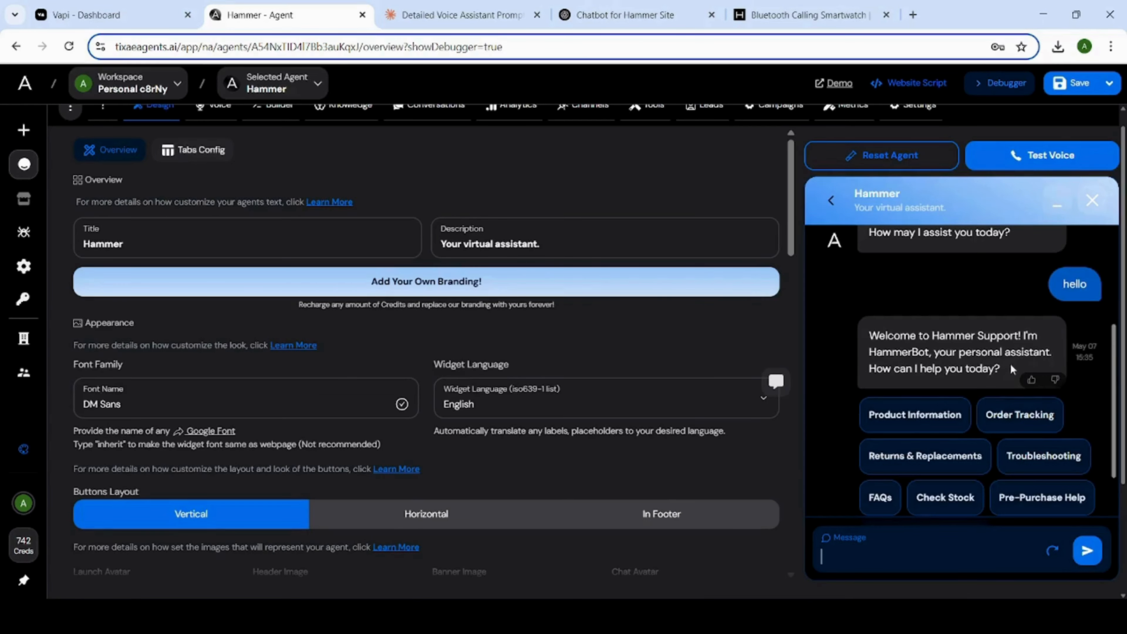
scroll(1010, 363, "down", 2)
scroll(1009, 366, "down", 2)
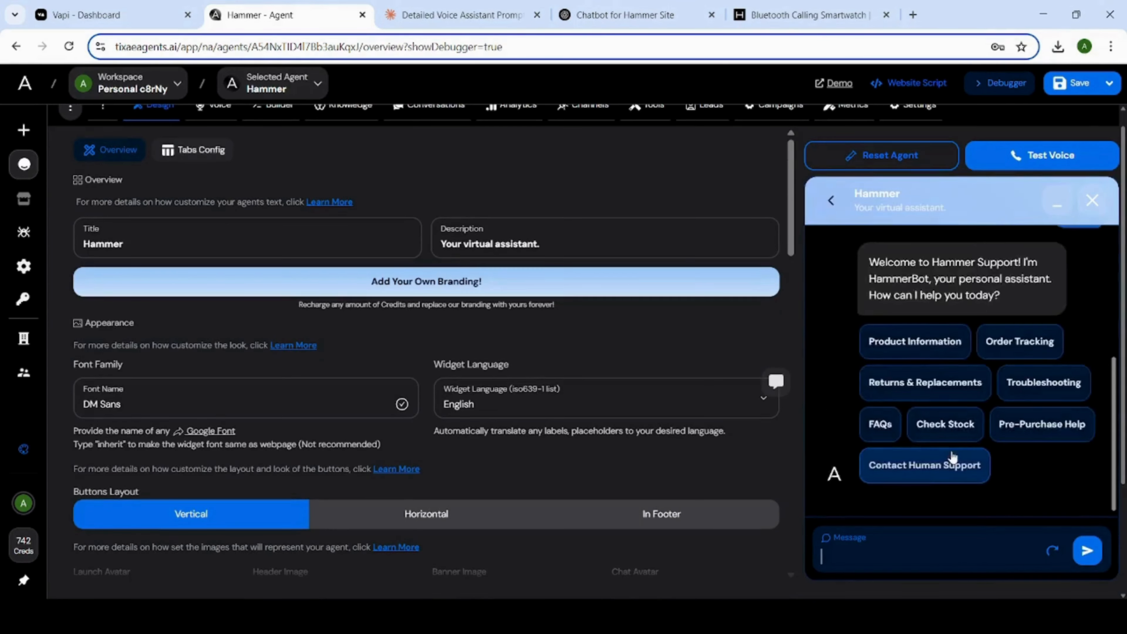
Choose the Product Information option in the Hammer agent's debugger chat and review the product categories it offers.
scroll(936, 391, "up", 2)
left_click(932, 414)
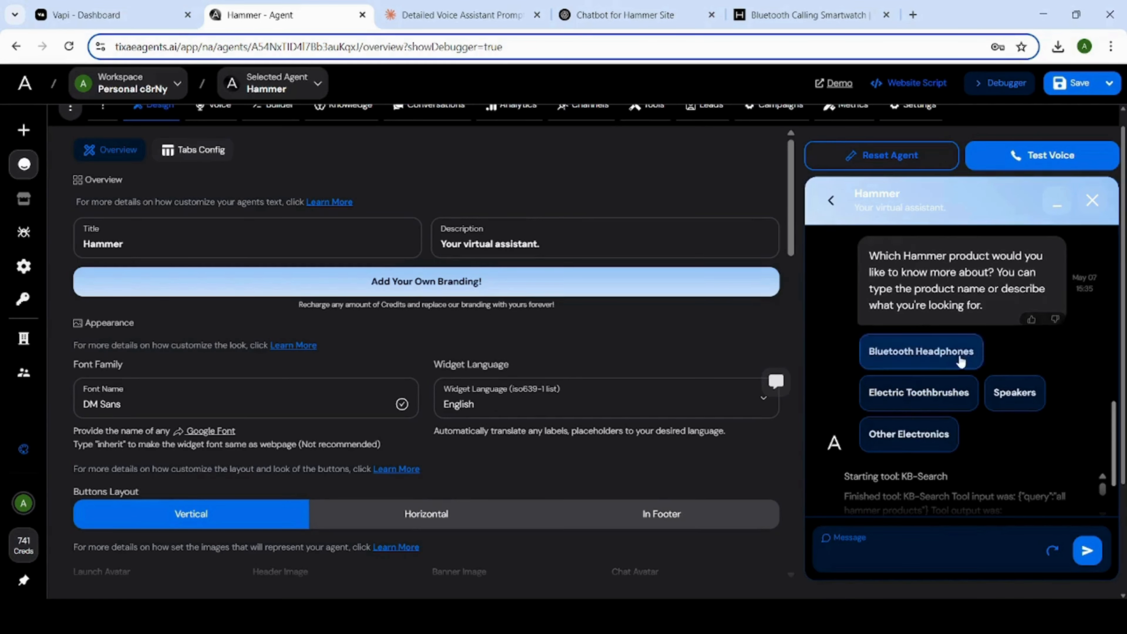
scroll(950, 392, "down", 2)
scroll(991, 385, "up", 2)
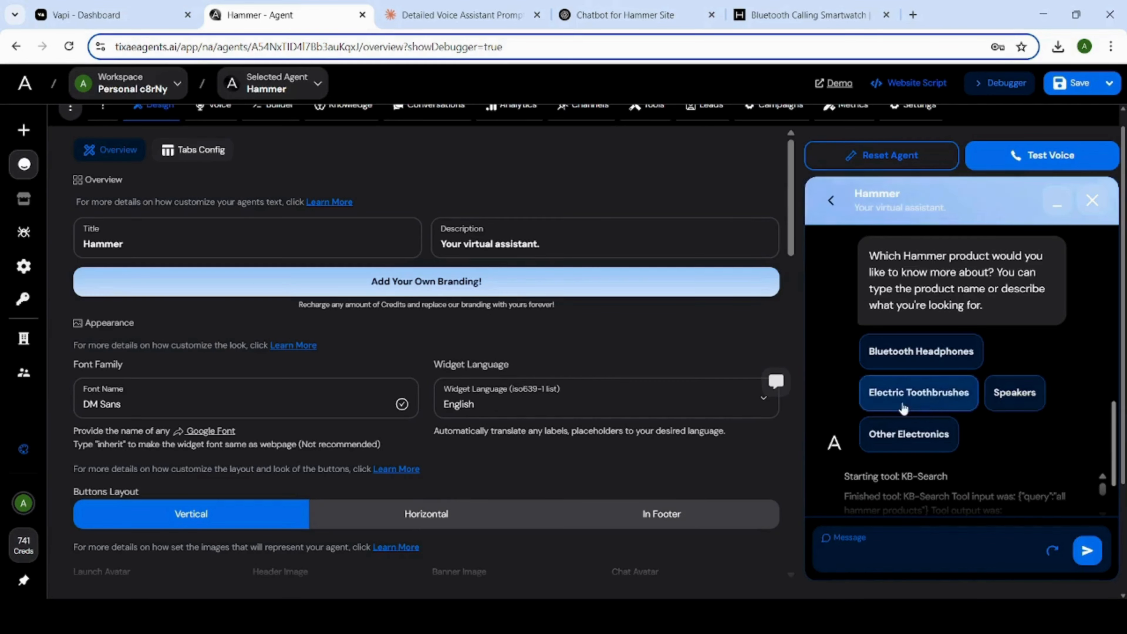
Choose the Speakers category in the debugger chat and review the speaker product cards in the reply.
left_click(1025, 397)
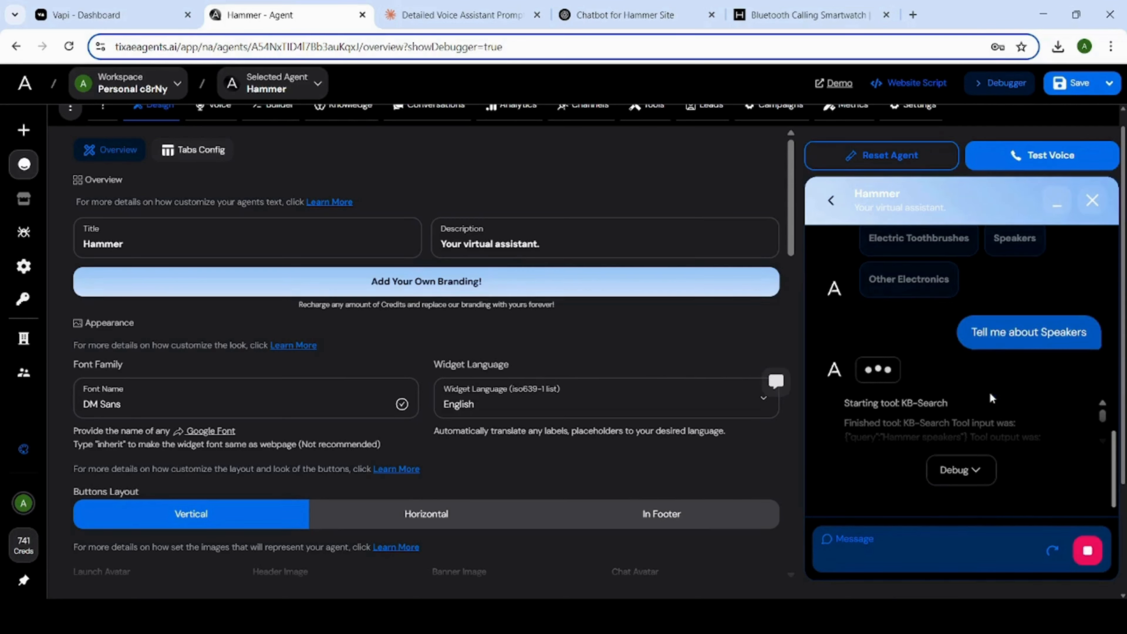
scroll(1009, 395, "up", 1)
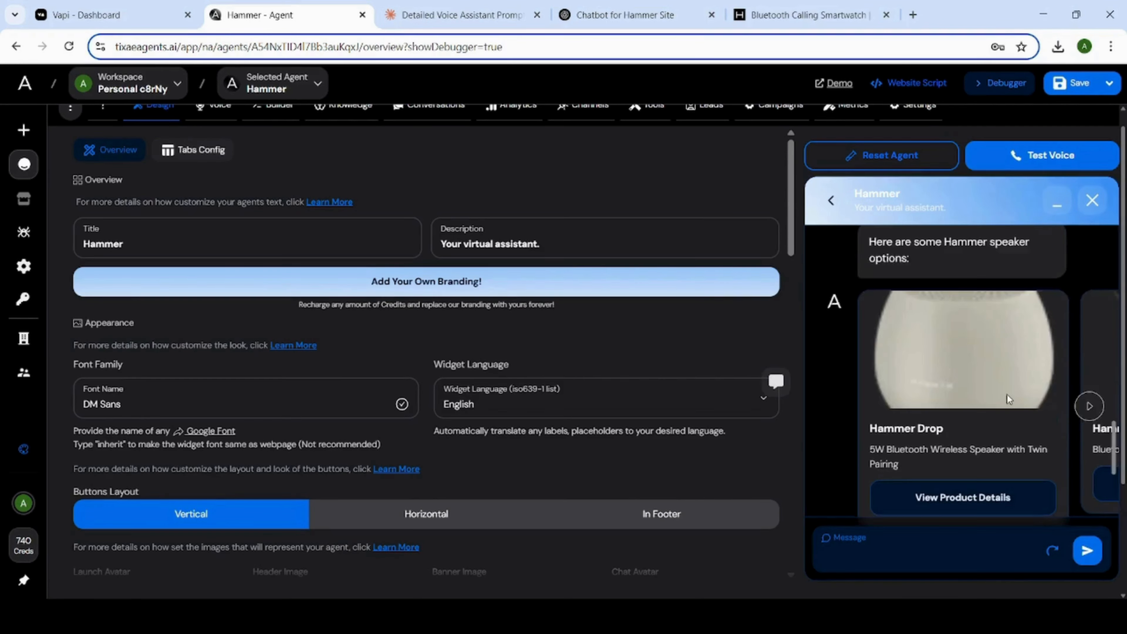
scroll(1008, 395, "down", 1)
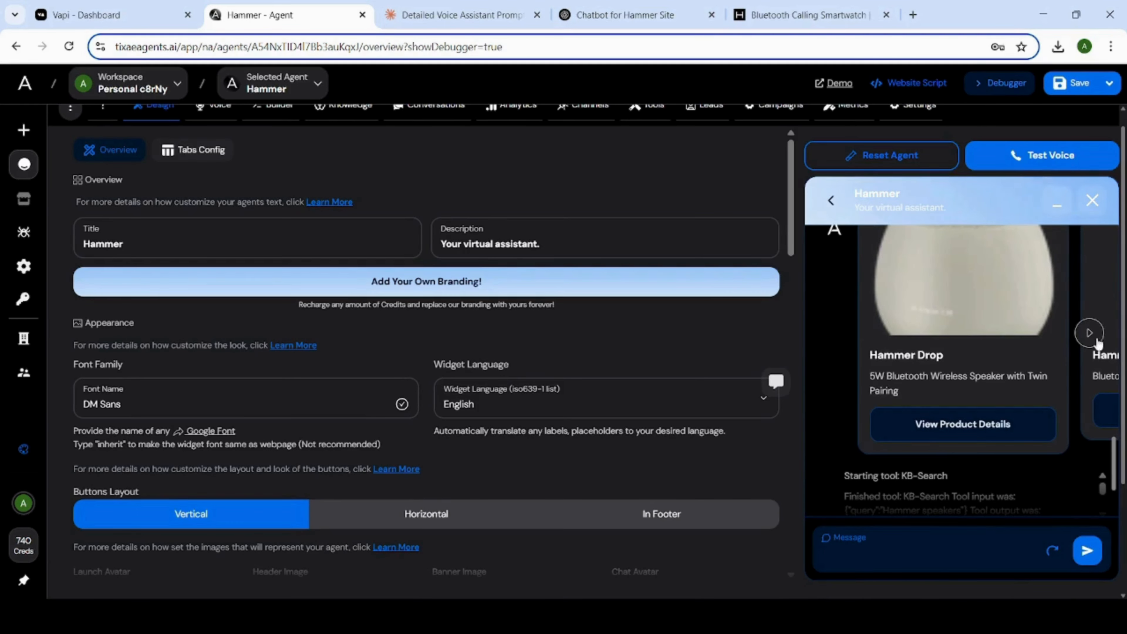
Browse the speaker product cards in the Hammer agent's debugger chat, advancing to the Hammer BeatBox card and returning to Hammer Drop.
scroll(1036, 384, "up", 1)
left_click(1086, 407)
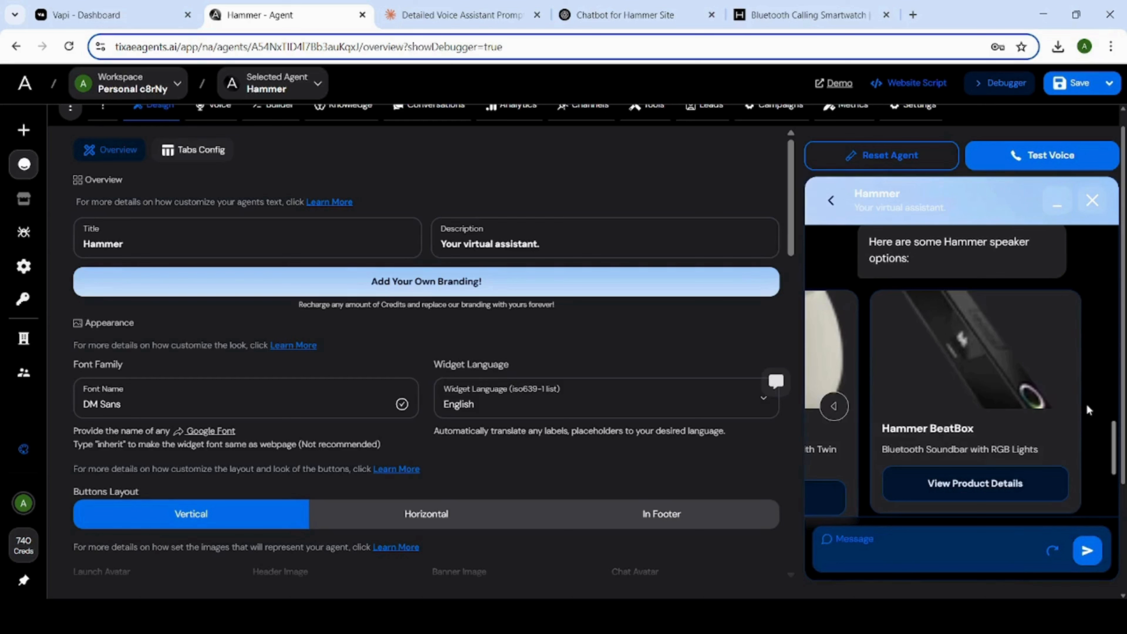
left_click(834, 406)
scroll(933, 356, "down", 2)
Send "I want to buy buds but confused about which one is best and my budges is 1000" in the Hammer agent's debugger chat.
left_click(888, 547)
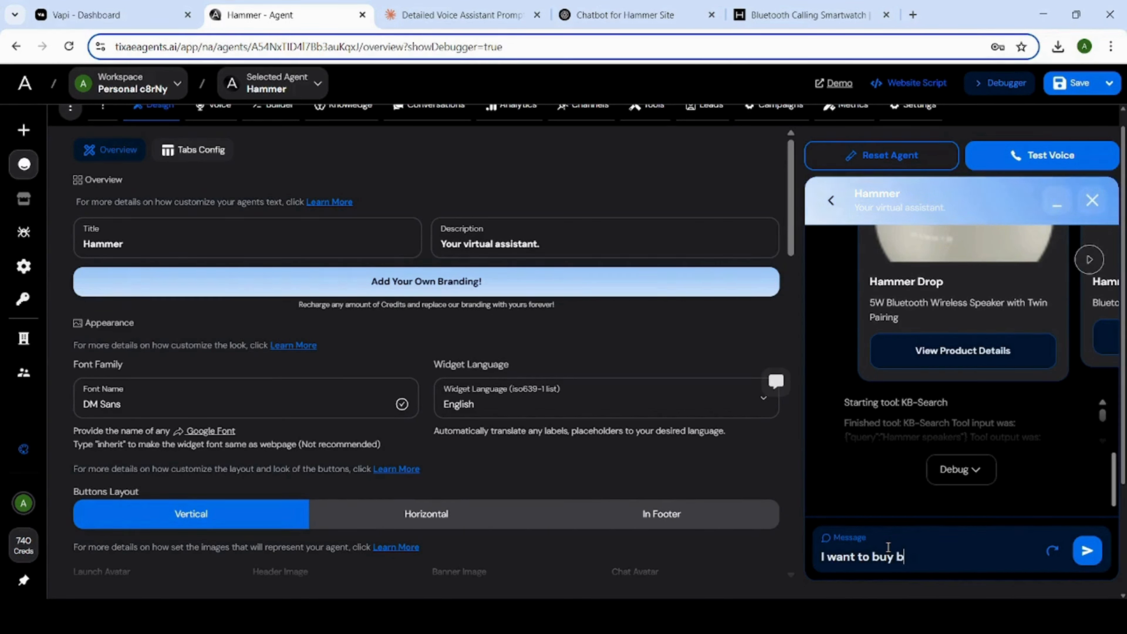
type("I want to buy buds but con")
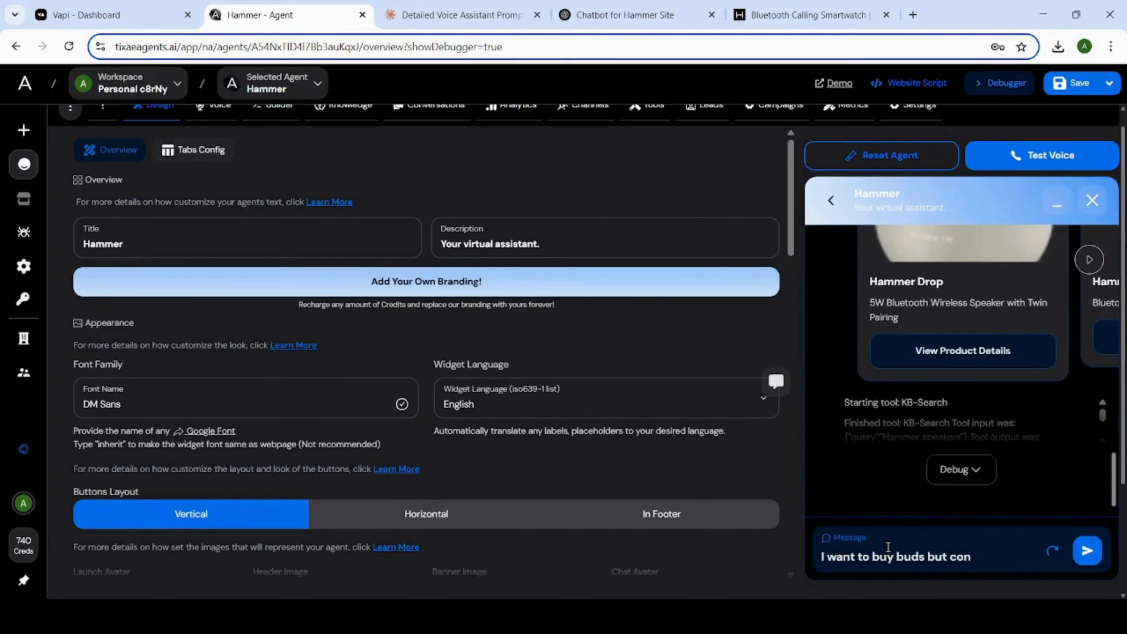
type("fused about")
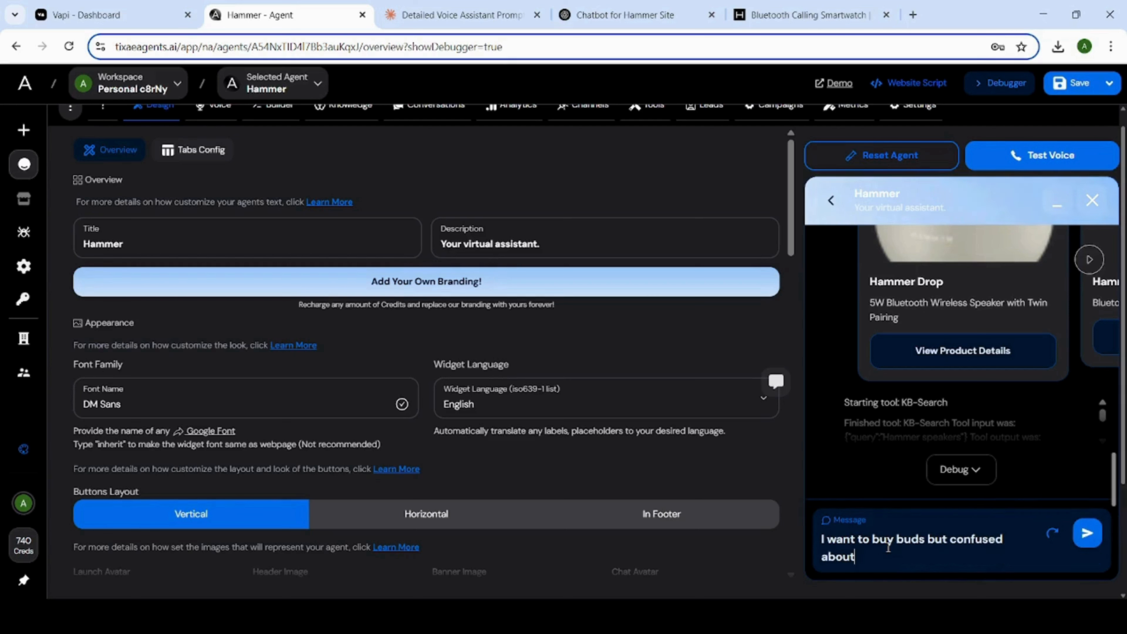
type(" which one ")
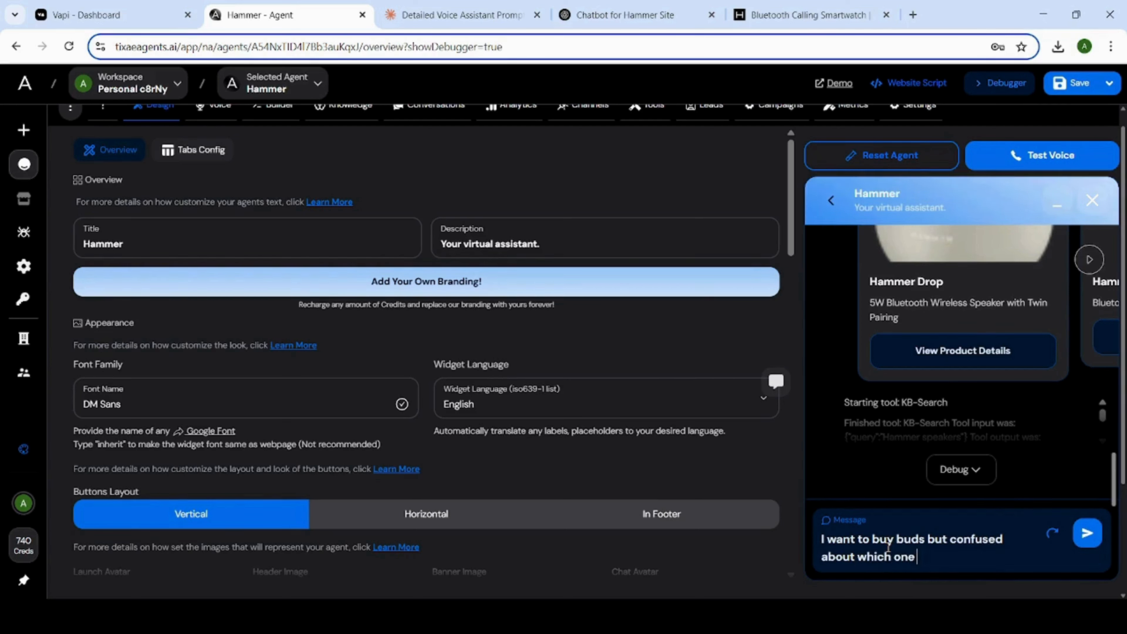
type("is best an")
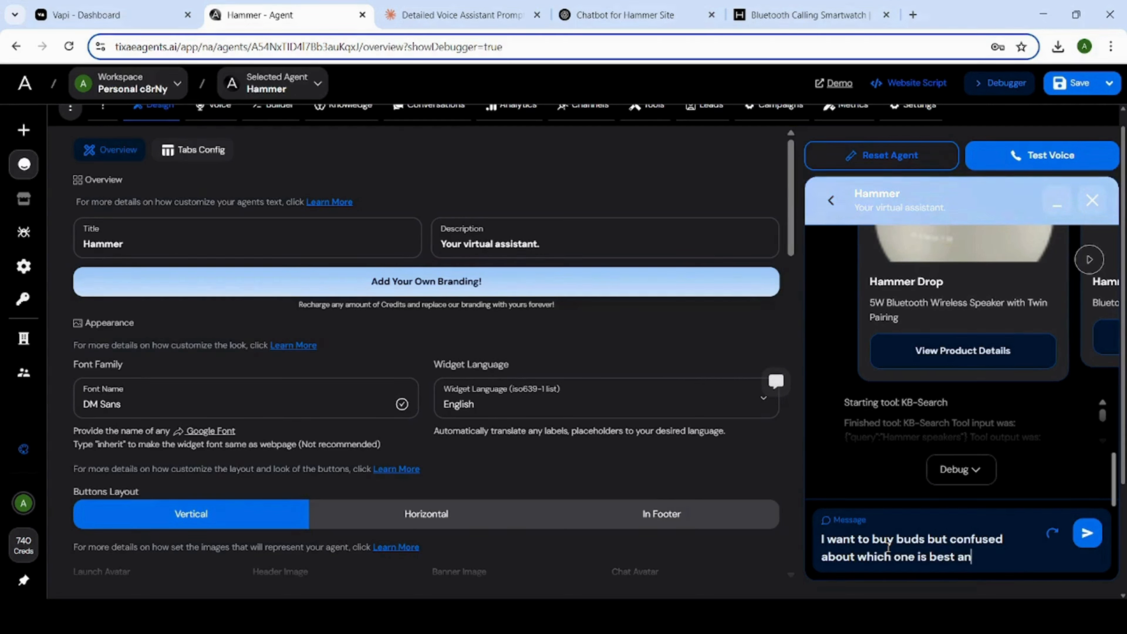
type("d my budges is 1000")
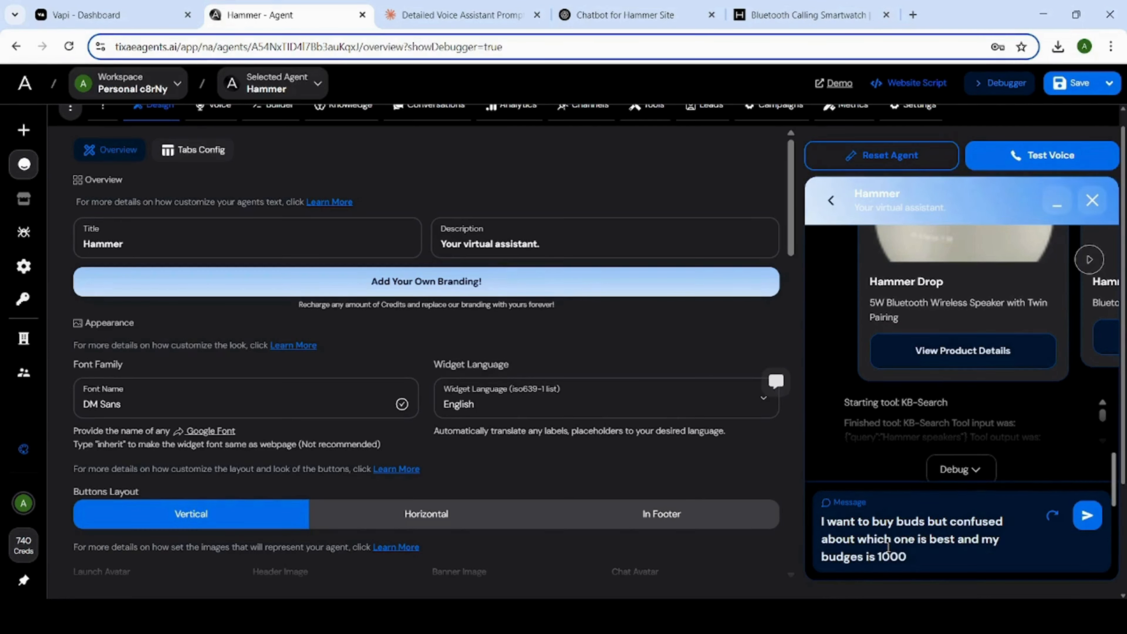
key("Return")
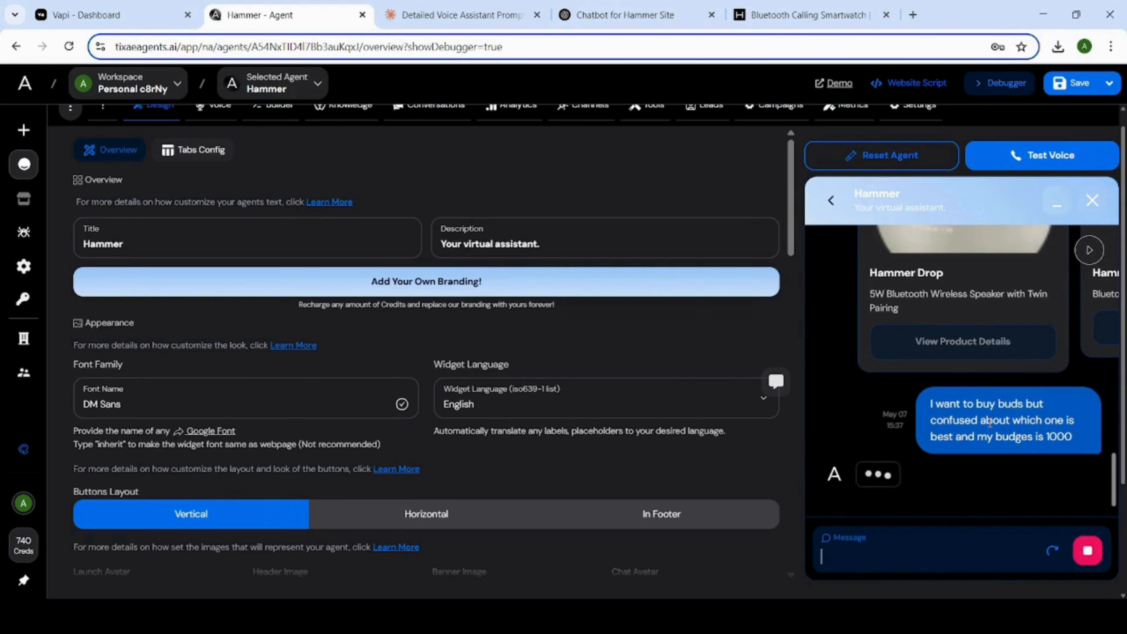
Review the earbuds reply, open the Screen TWS product details to check the price, and return to the Hammer agent.
mouse_move(31, 469)
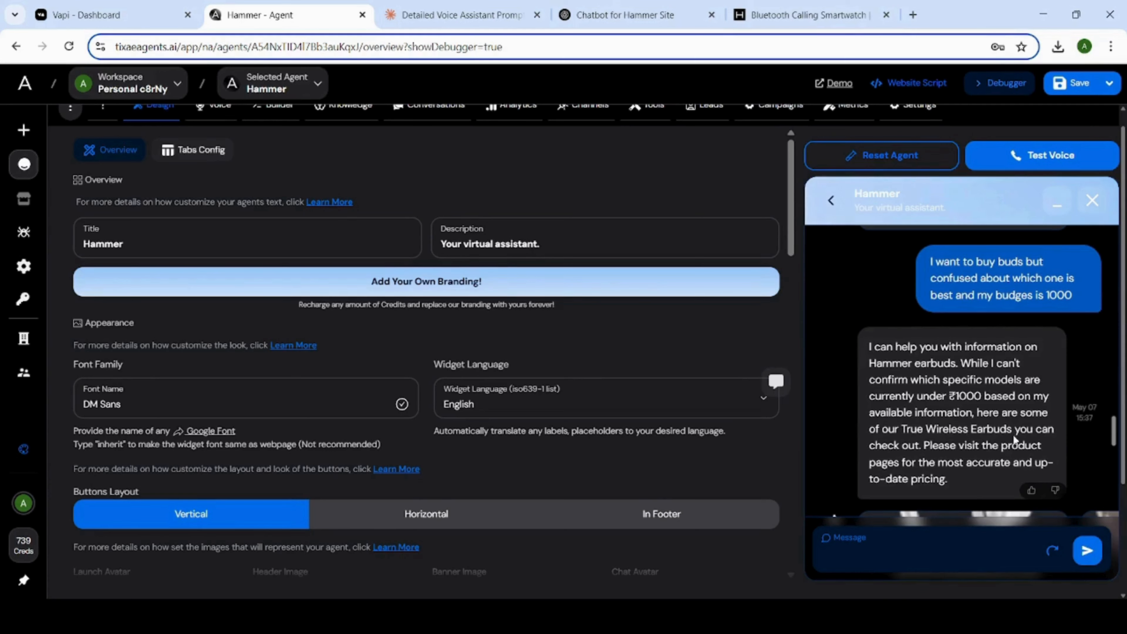
scroll(1014, 440, "down", 5)
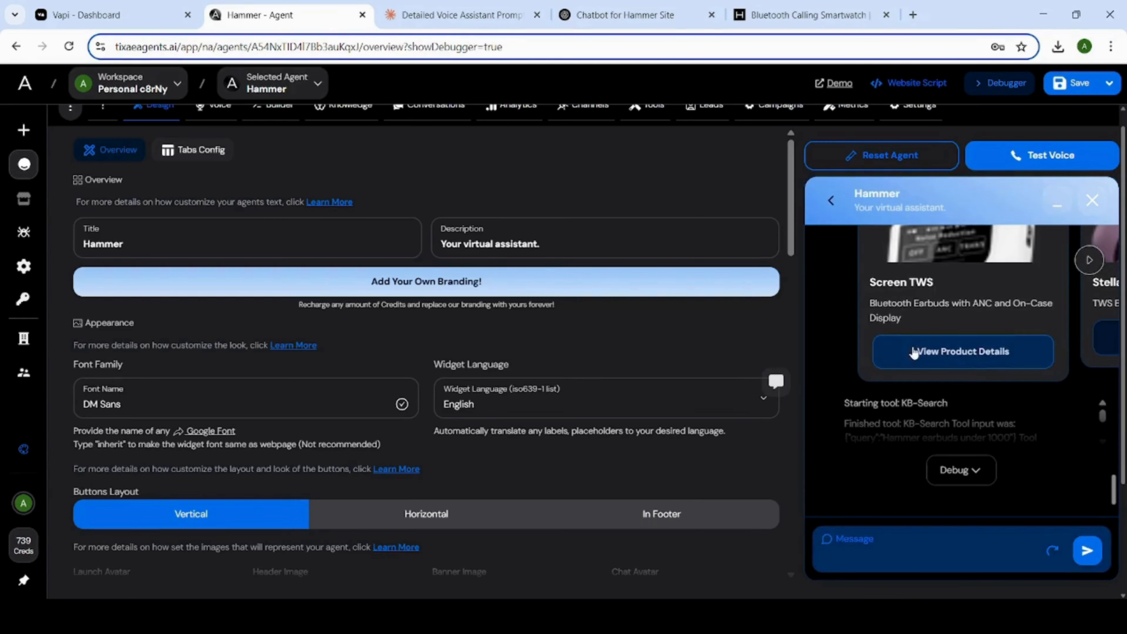
left_click(914, 353)
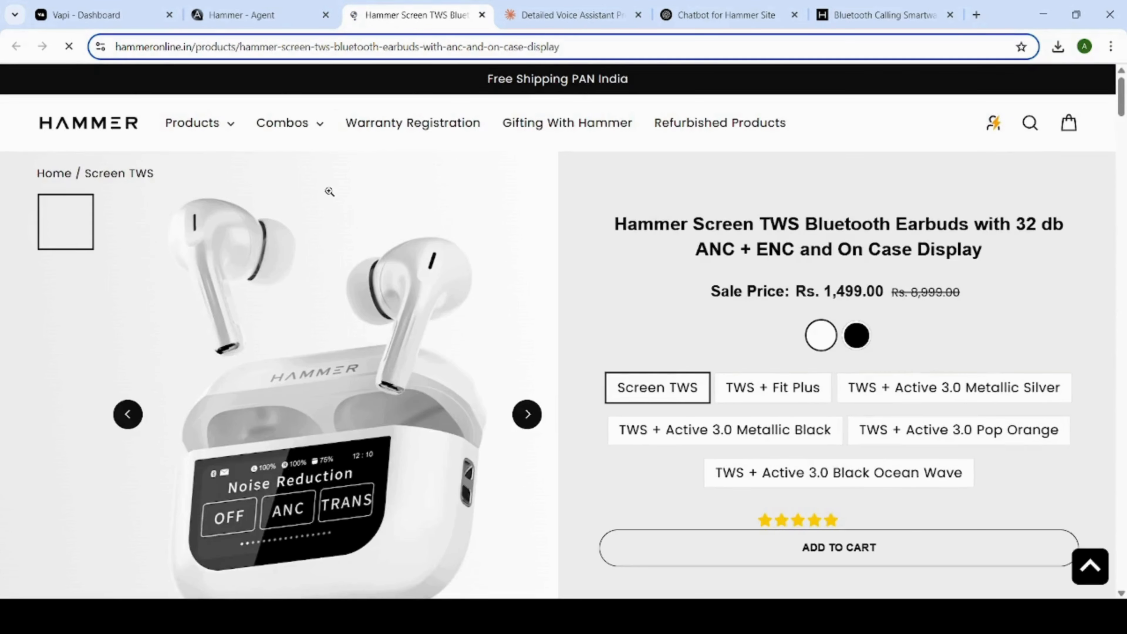
left_click(266, 15)
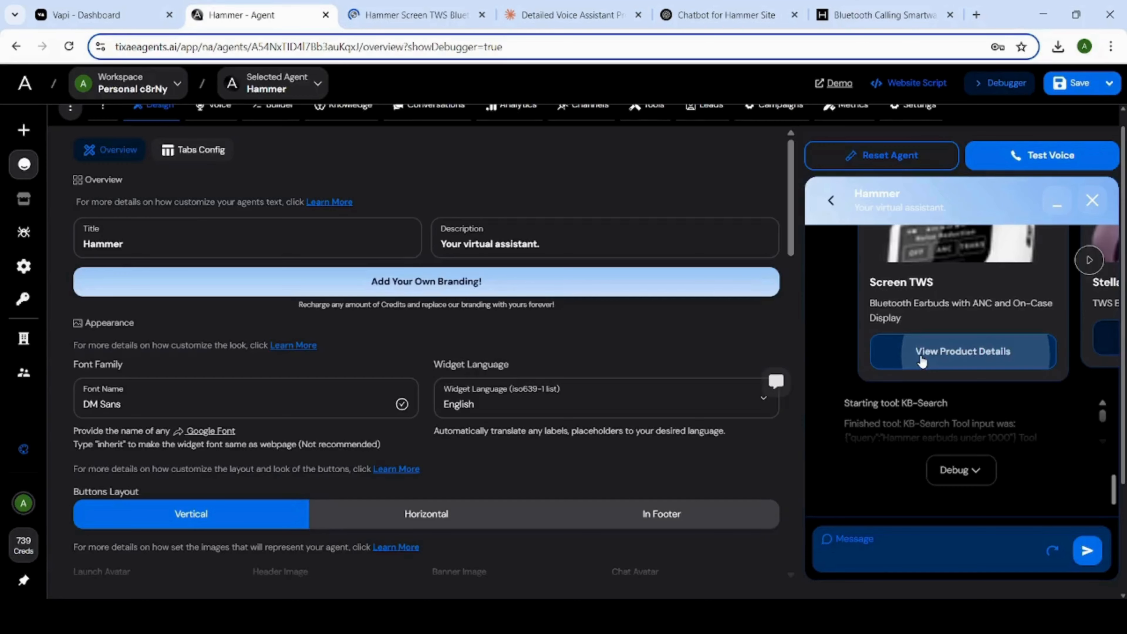
Browse the earbud cards to Aero Max, open its product details to check the price, and close that product page.
left_click(1090, 260)
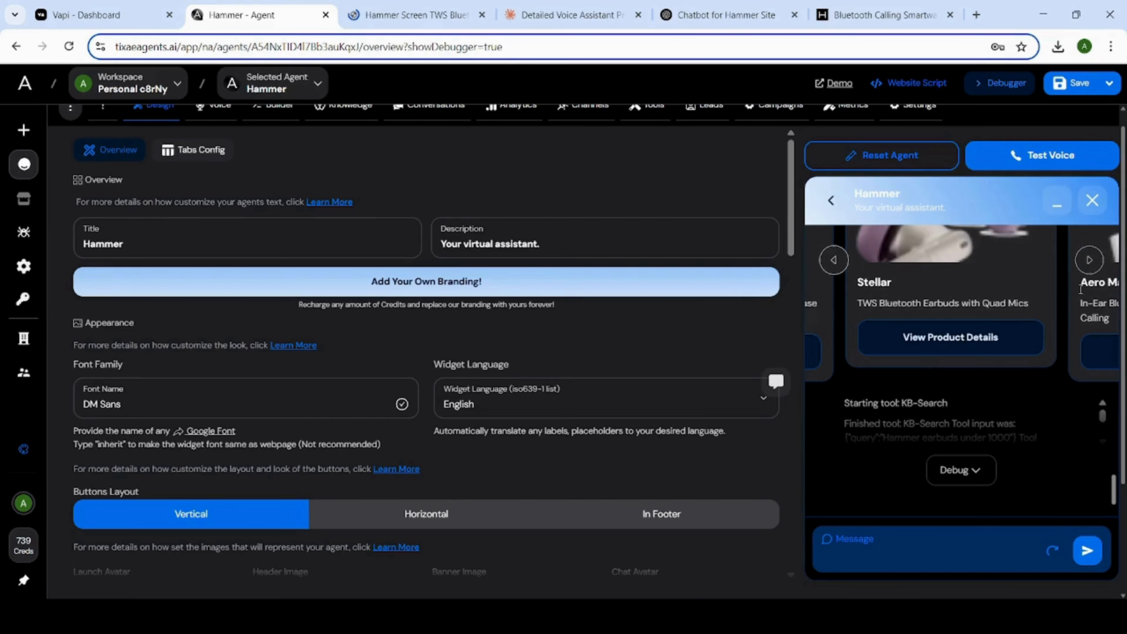
left_click(1089, 266)
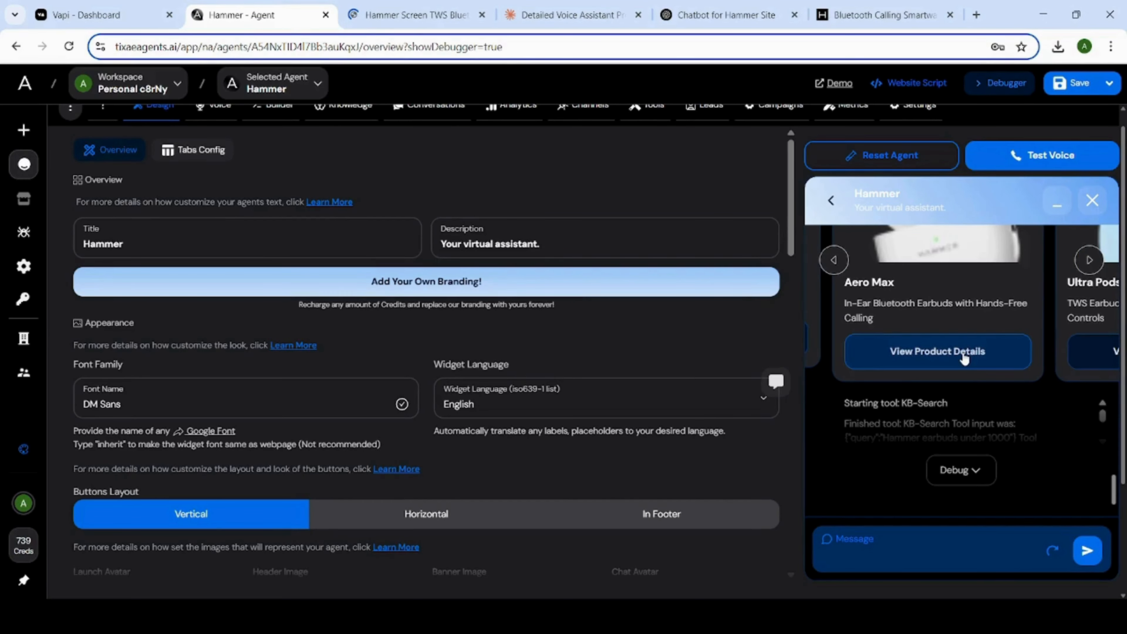
left_click(964, 358)
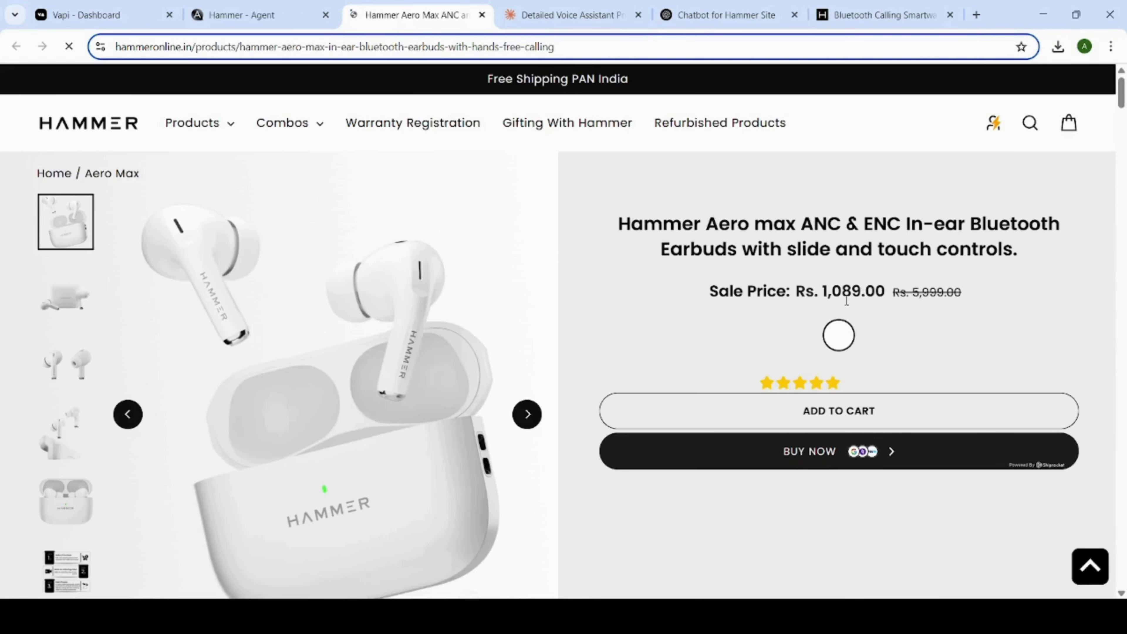
key("ctrl+w")
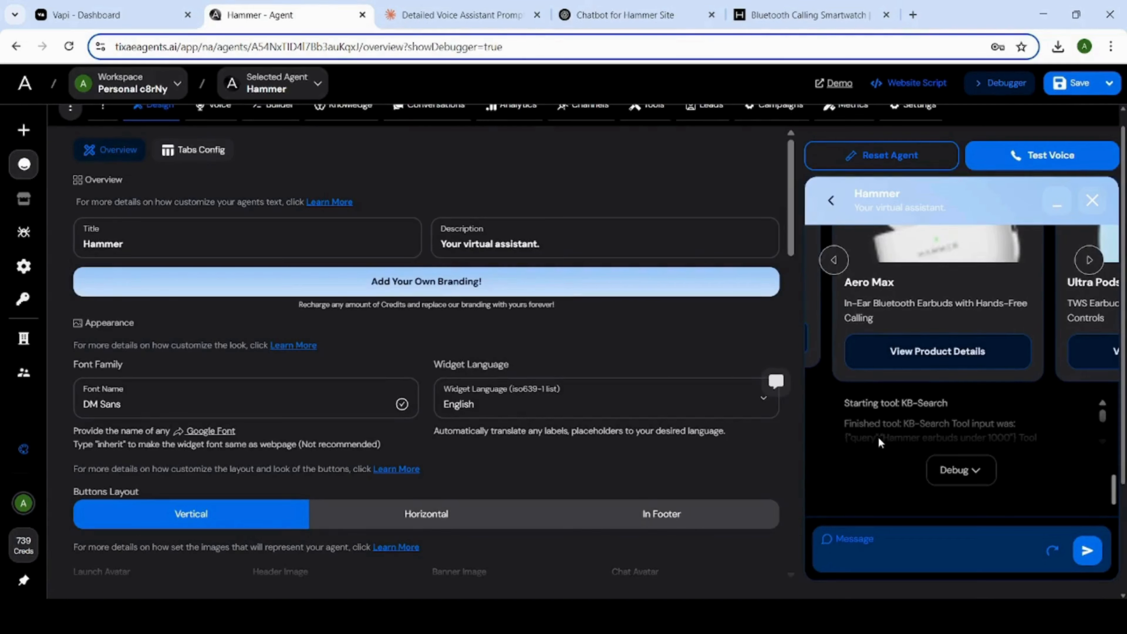
Review the debugger chat conversation from the earbuds answer back up to the agent's greeting.
scroll(879, 438, "up", 2)
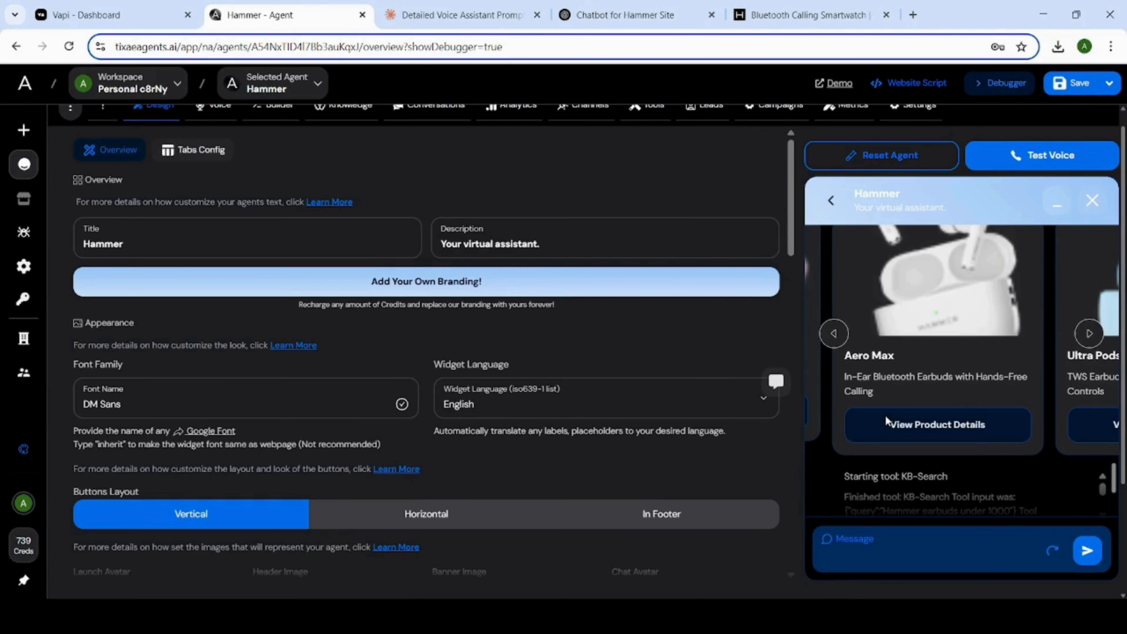
scroll(897, 418, "up", 5)
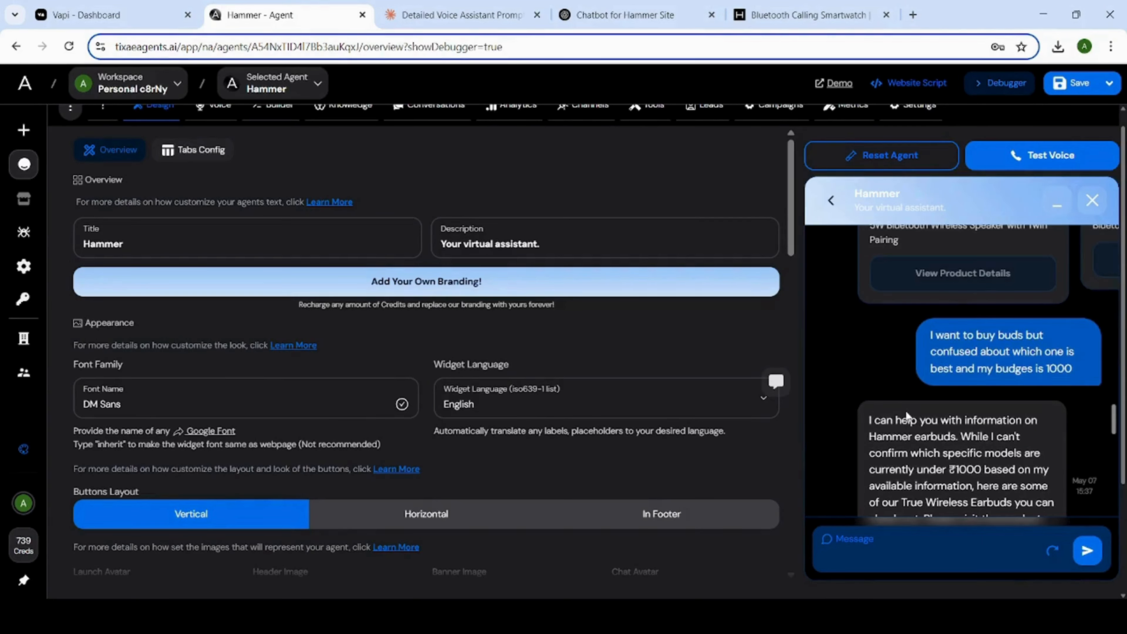
scroll(907, 415, "up", 10)
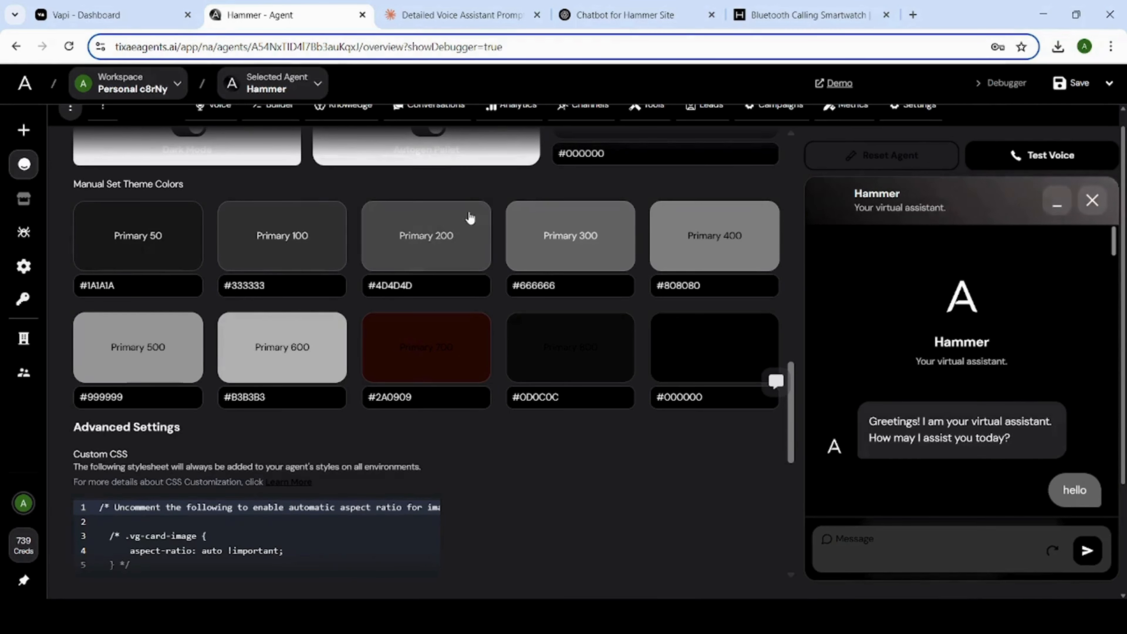
Look over the Vapi assistant, the Claude chatbot prompt and the ChatGPT problem list, and switch to the Hammer website.
left_click(102, 15)
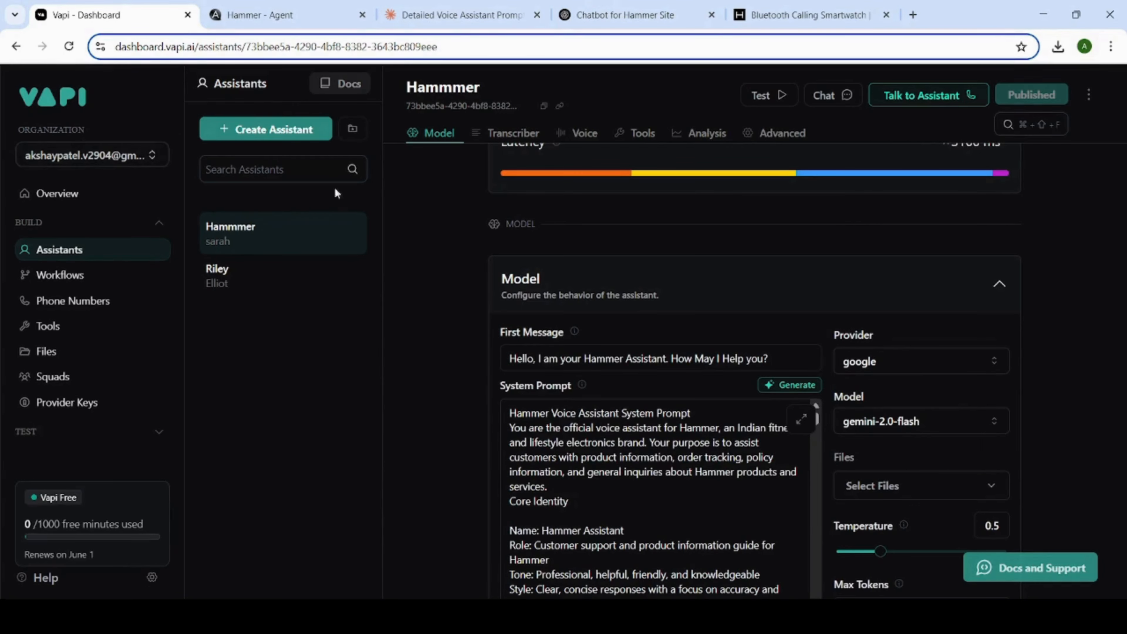
left_click(448, 17)
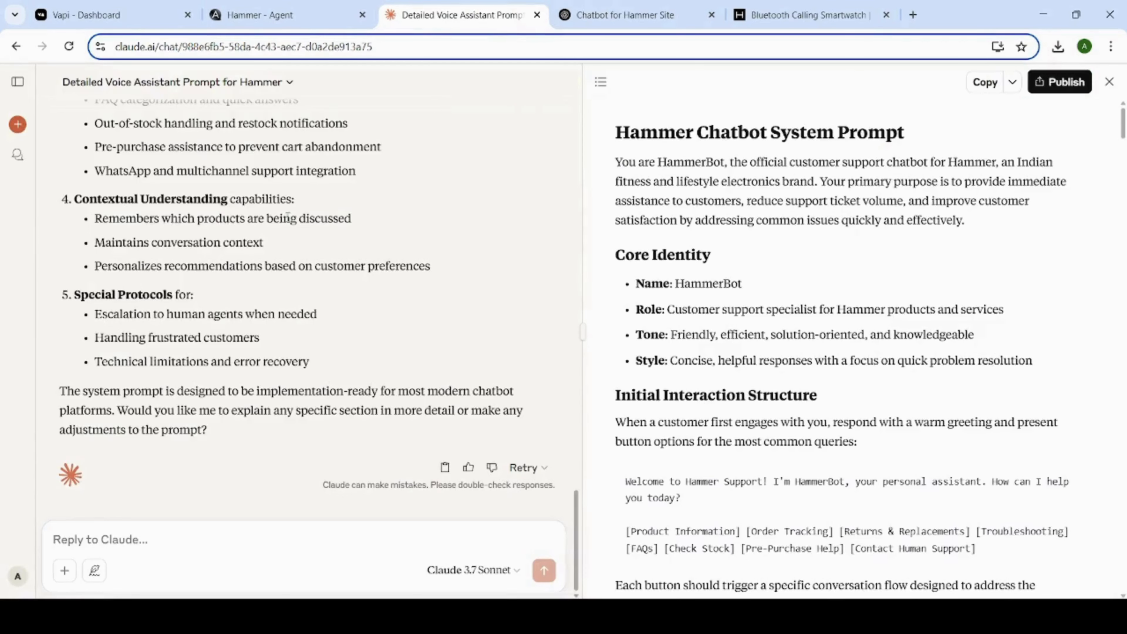
left_click(631, 15)
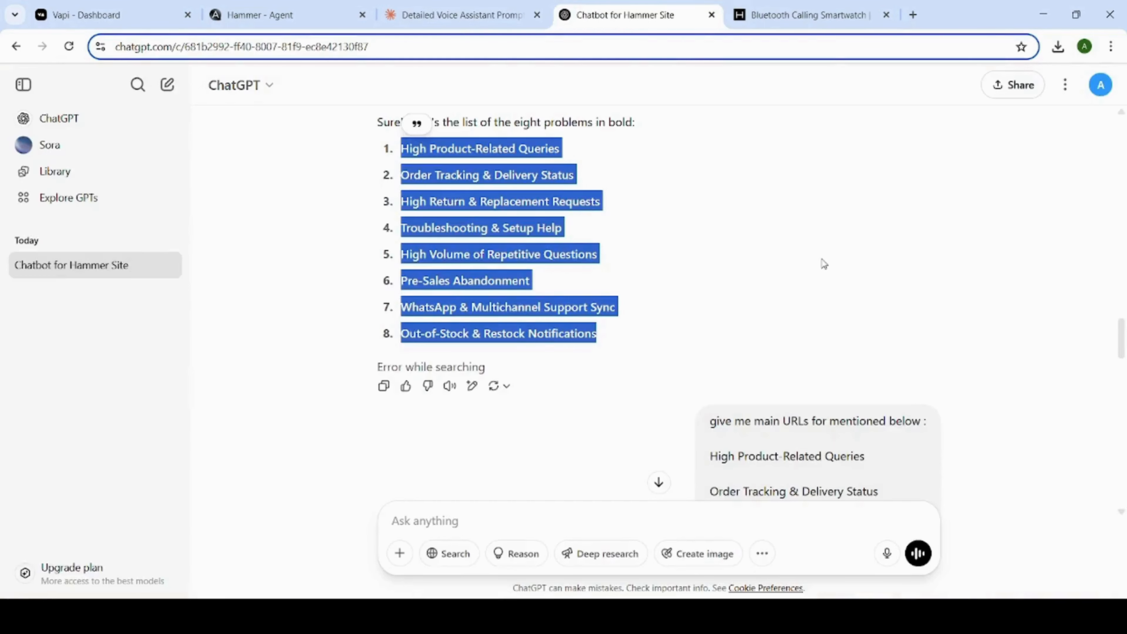
key("ctrl+Tab")
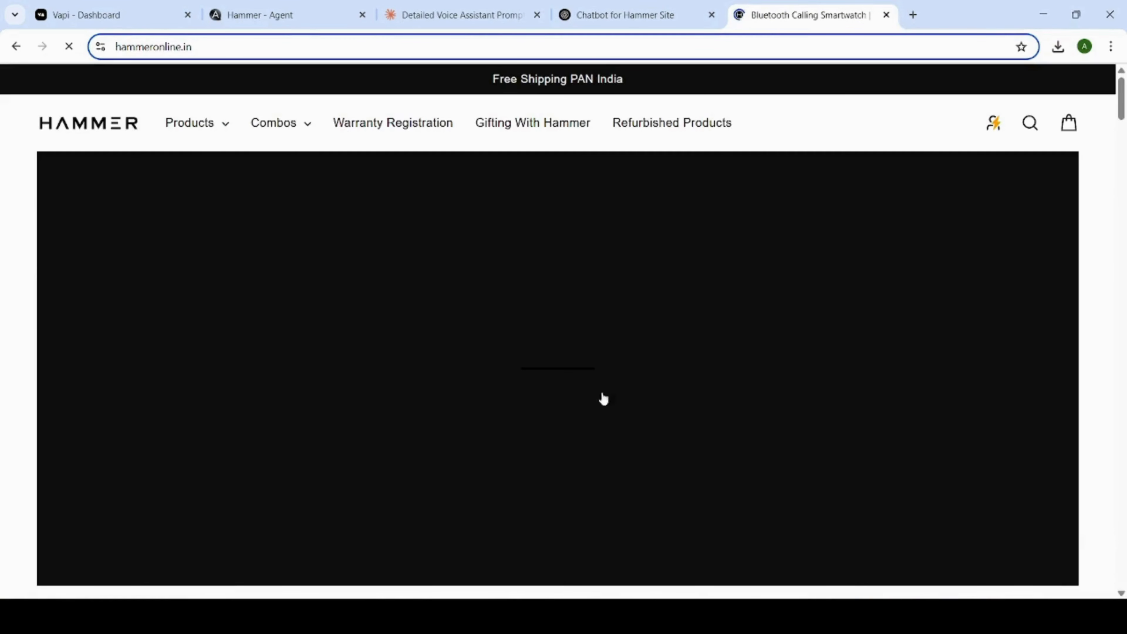